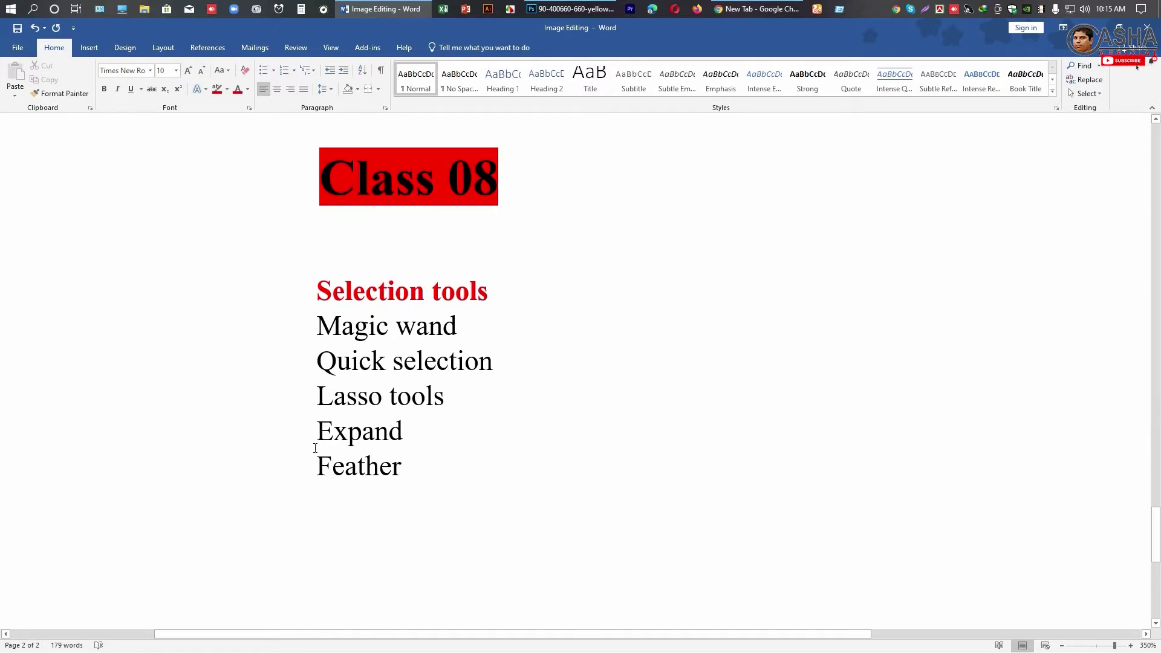
Switch to Photoshop and bring up the image 1167453#NewLayerMask_Section3_LayerStruture2_Q3.tif.
left_click(571, 8)
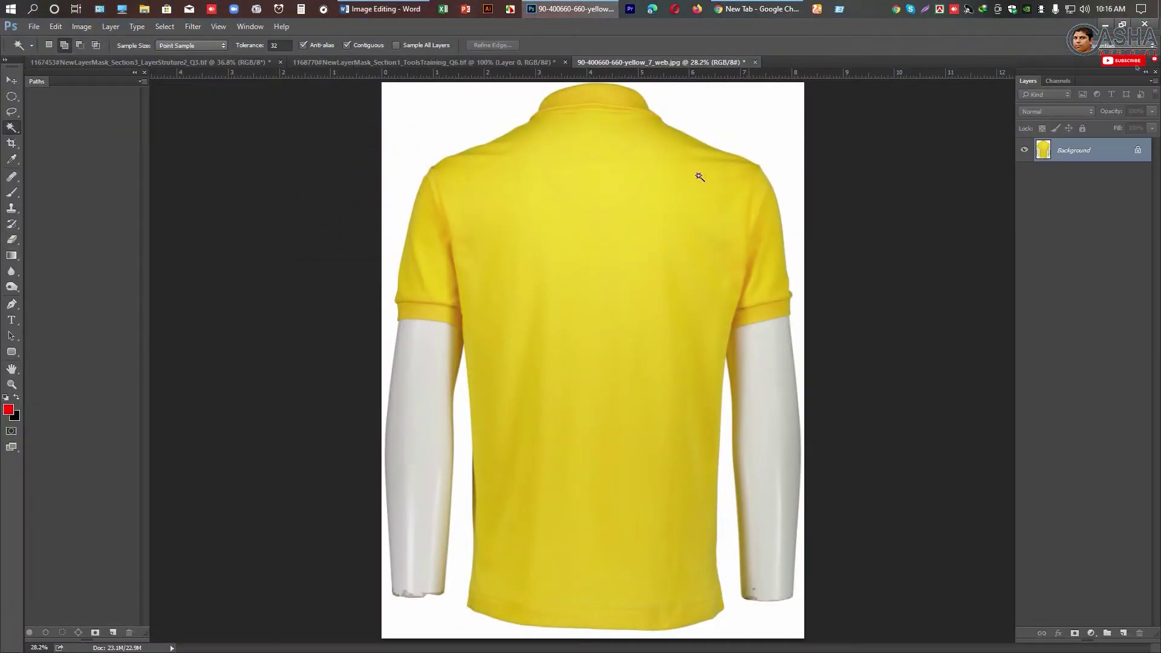
left_click(222, 61)
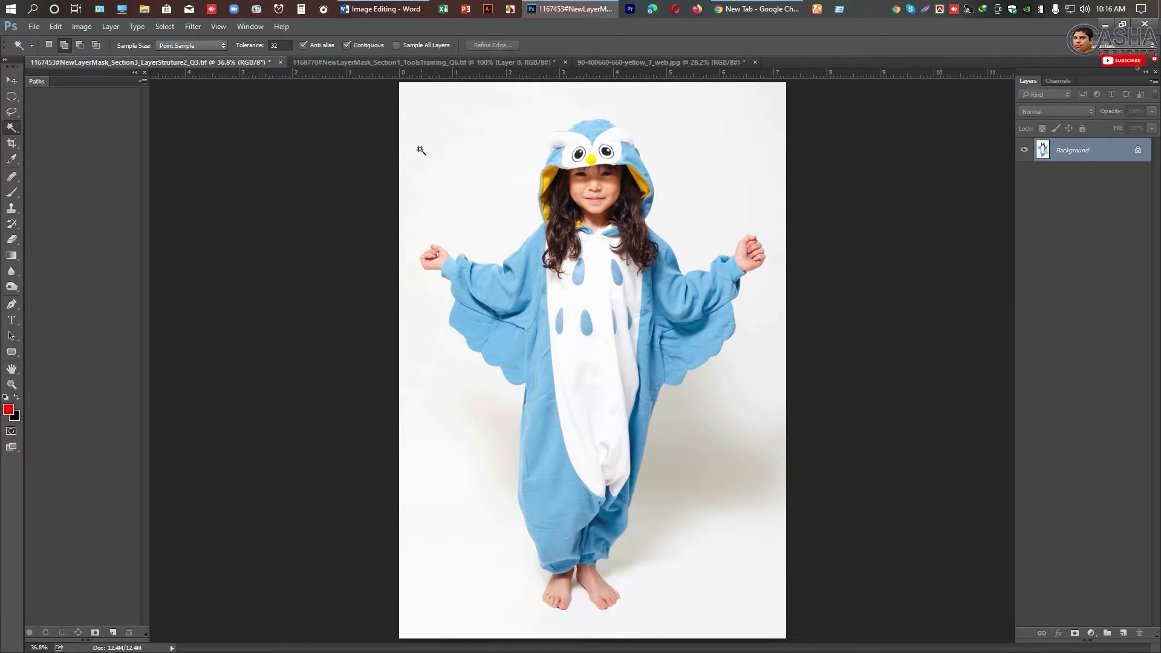
Review the Magic Wand and Lasso tool variants, duplicate the Background layer, and activate the Magic Wand Tool.
right_click(11, 127)
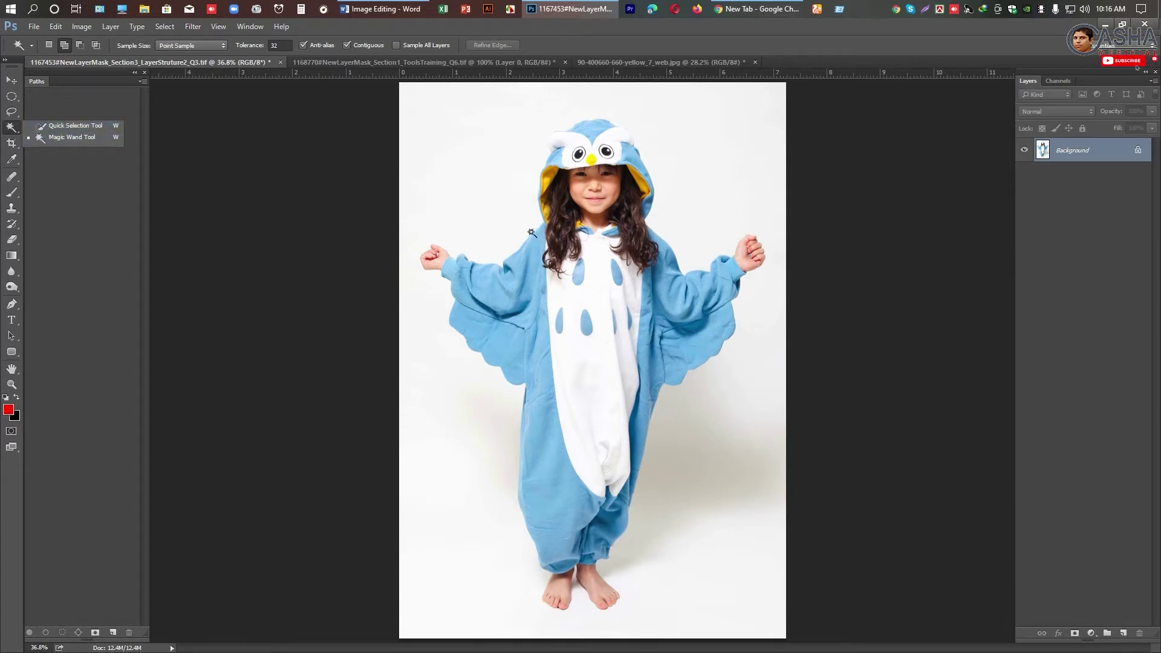
left_click(14, 113)
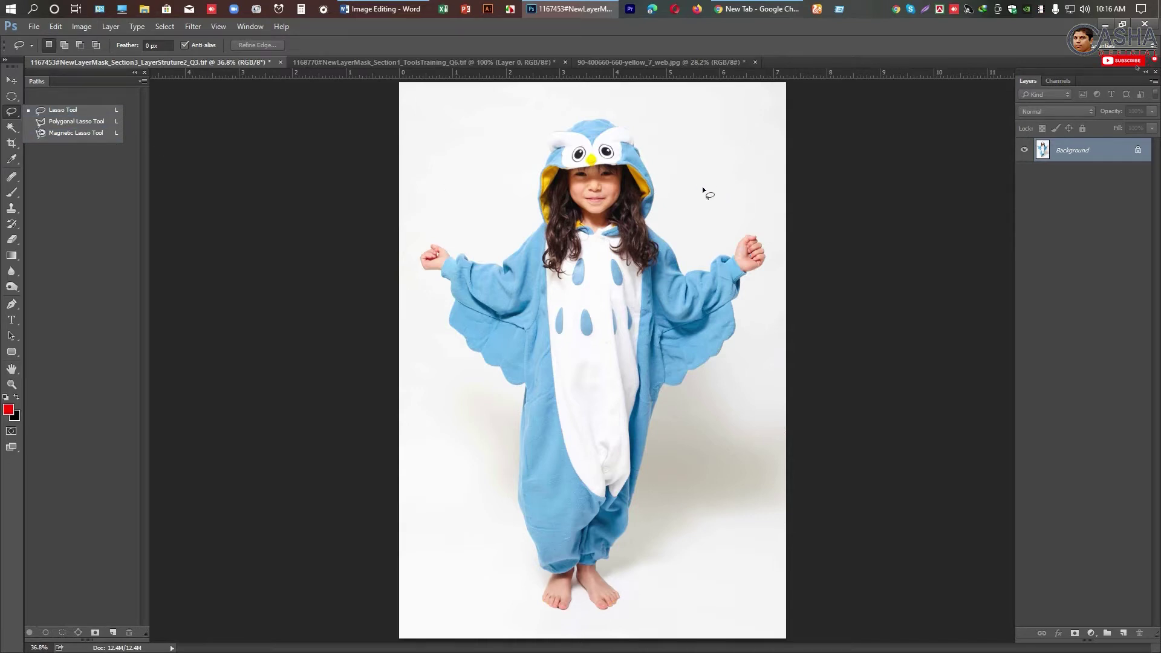
mouse_move(11, 128)
left_mouse_down()
mouse_move(91, 137)
mouse_move(61, 139)
left_mouse_up()
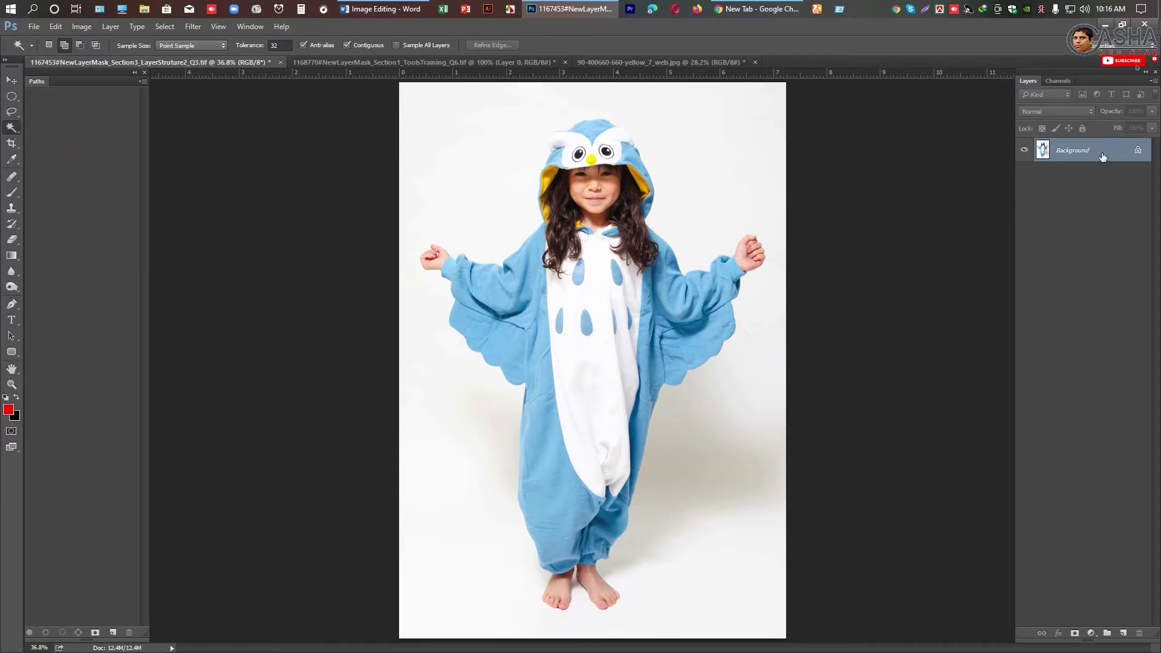
key("ctrl+j")
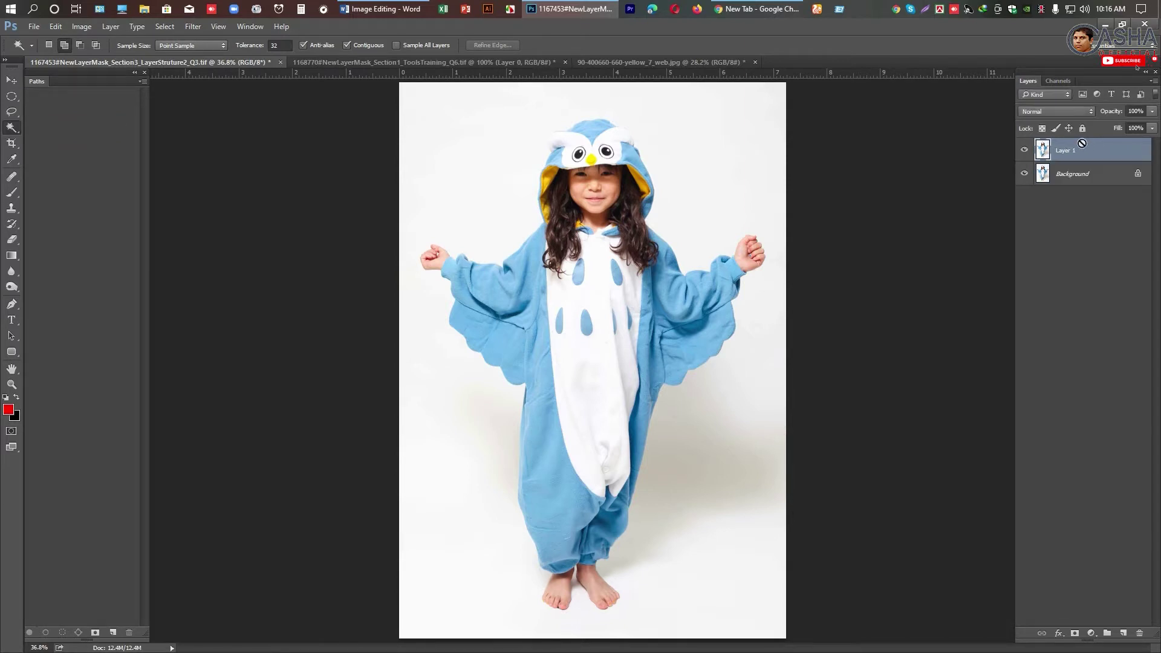
left_click_drag(10, 129, 80, 139)
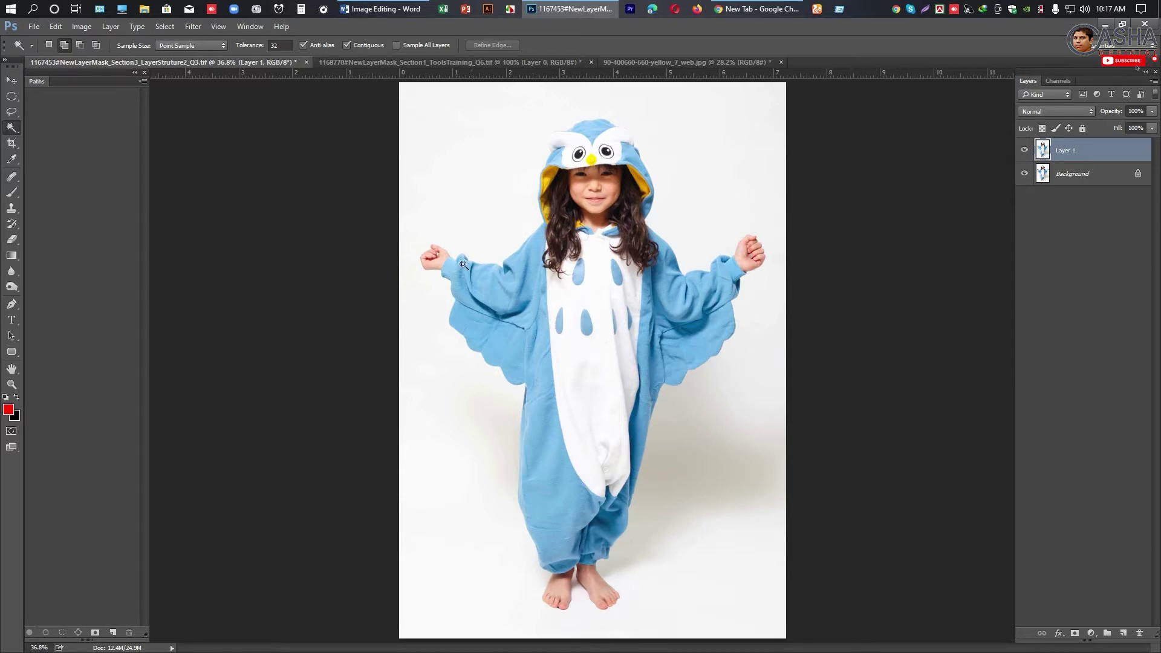
Select the white backdrop around the child, including the grey shadow area, with the Magic Wand at tolerance 32.
scroll(518, 217, "up", 5)
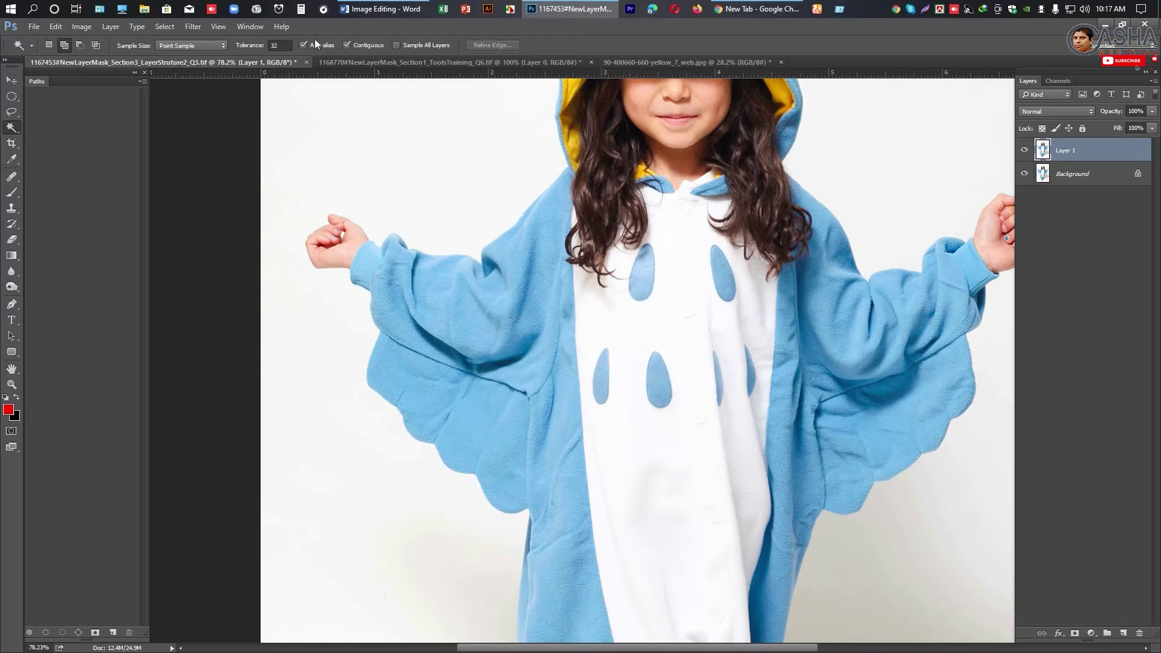
scroll(496, 293, "down", 3)
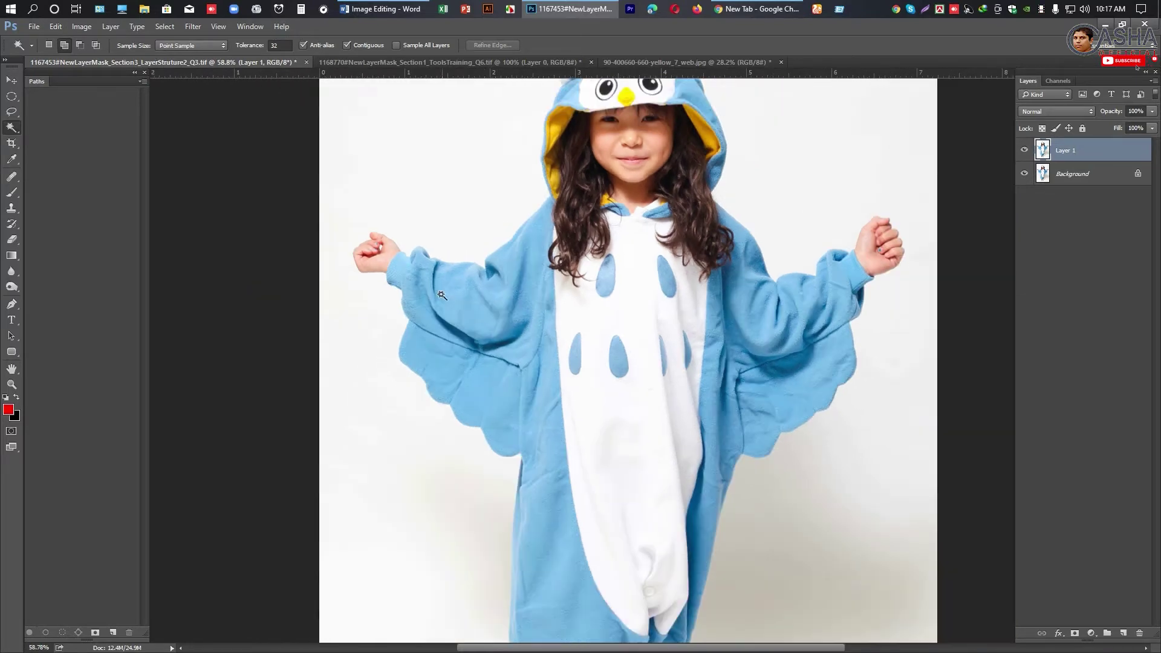
scroll(466, 206, "up", 1)
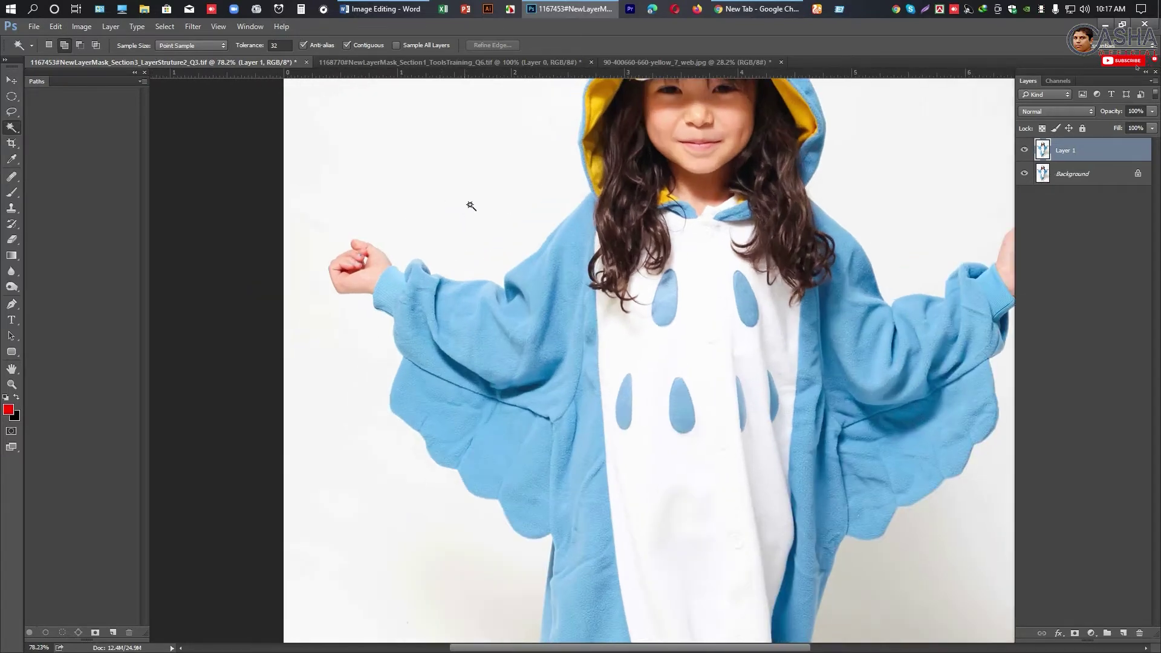
scroll(430, 212, "down", 3)
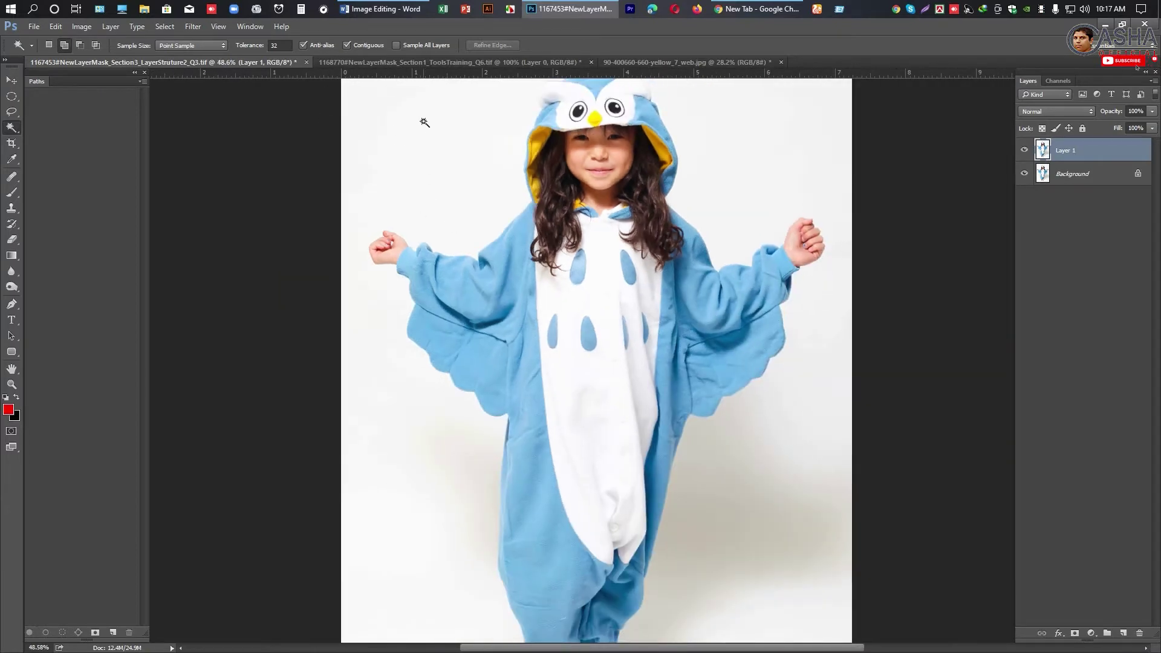
left_click(456, 184)
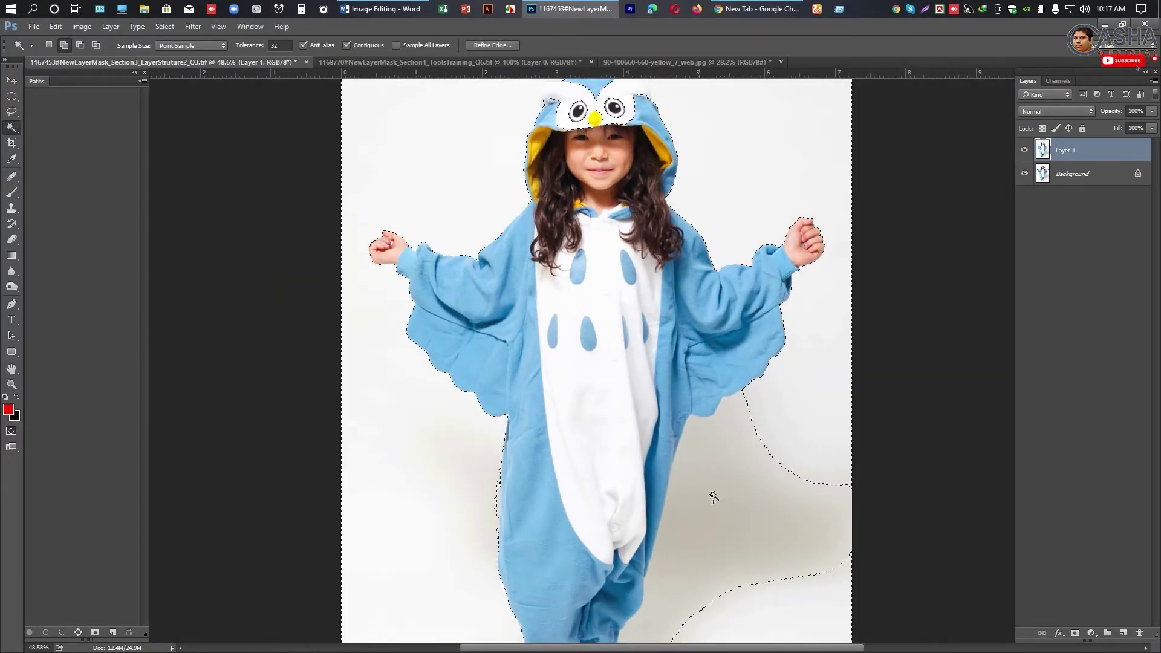
left_click(776, 458)
scroll(454, 477, "down", 1)
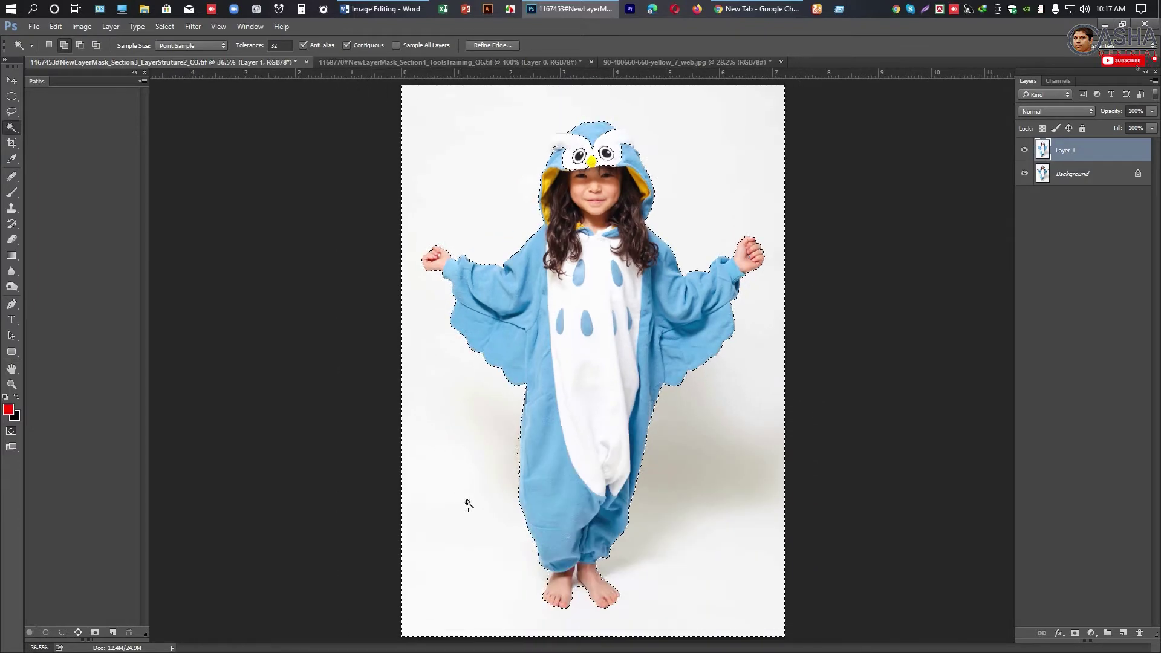
Examine the selection edge closely along the scalloped wing on the image's left side.
scroll(513, 441, "up", 18)
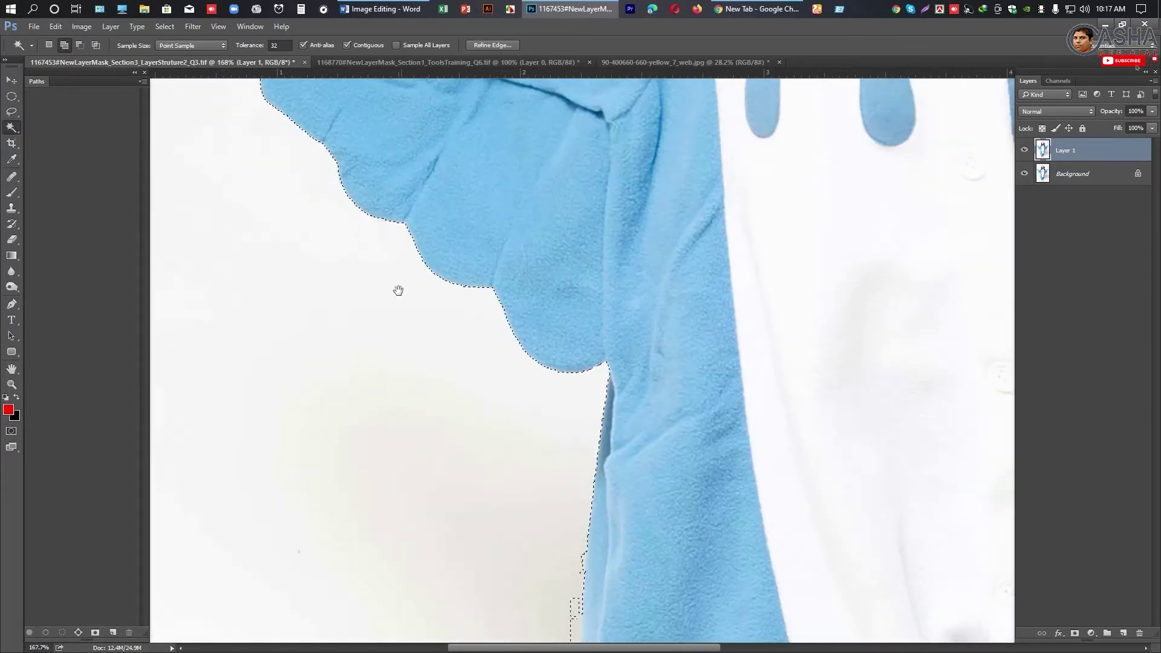
scroll(400, 270, "up", 3)
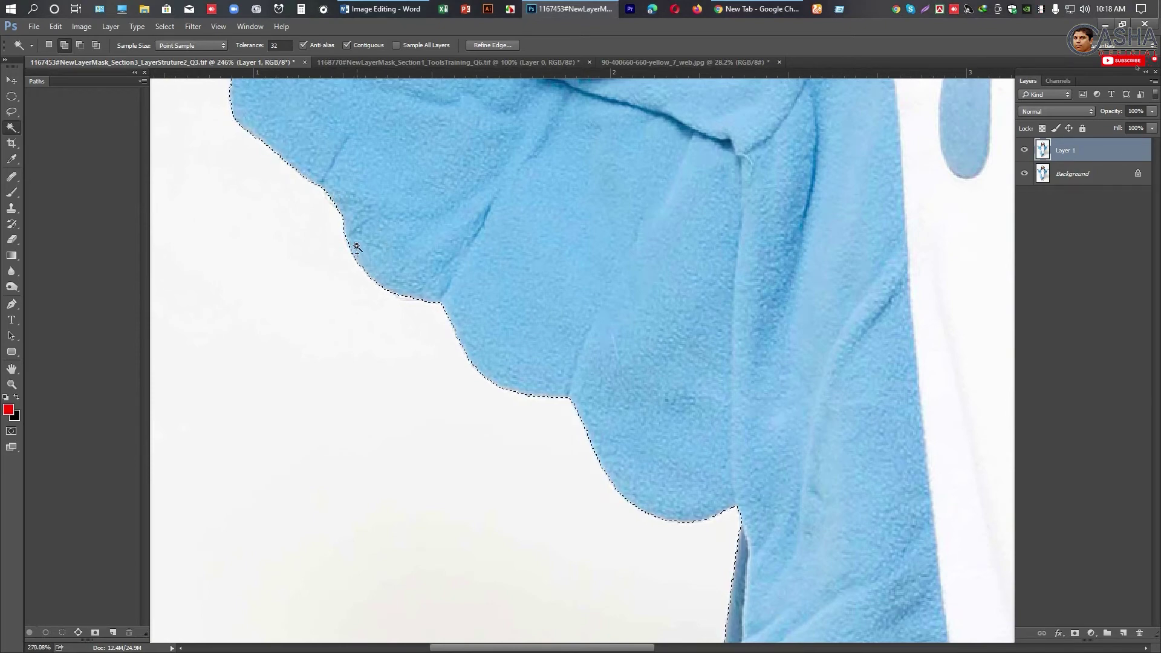
scroll(349, 248, "up", 3)
scroll(349, 248, "down", 2)
left_click_drag(687, 474, 498, 351)
left_click_drag(393, 199, 675, 563)
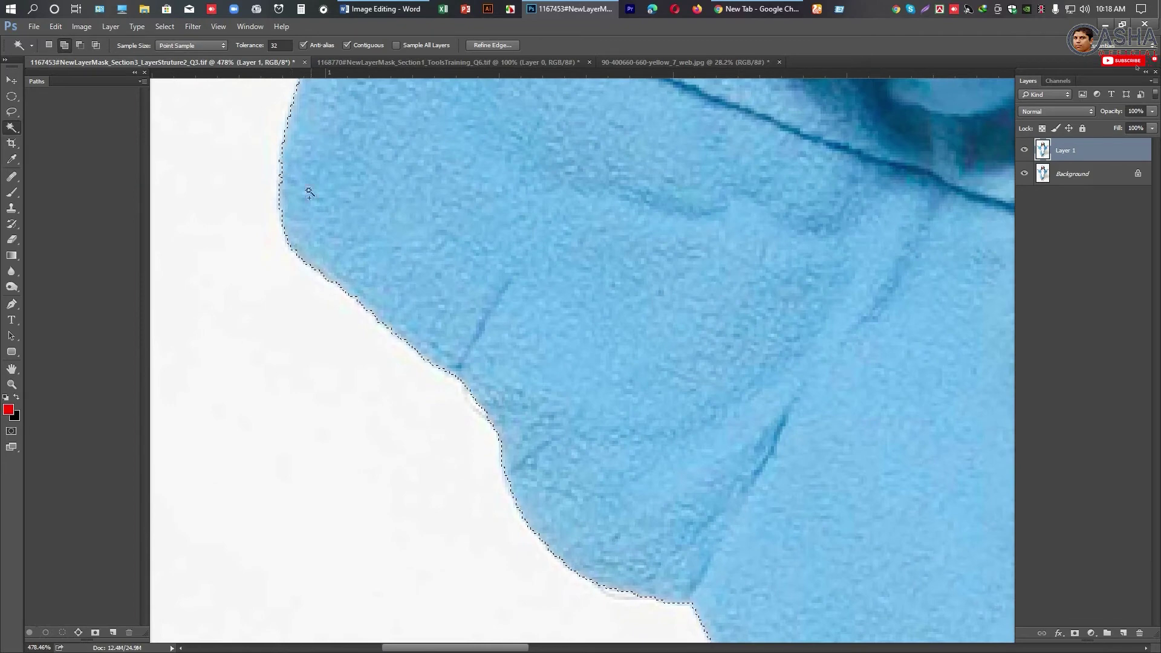
scroll(281, 161, "up", 2)
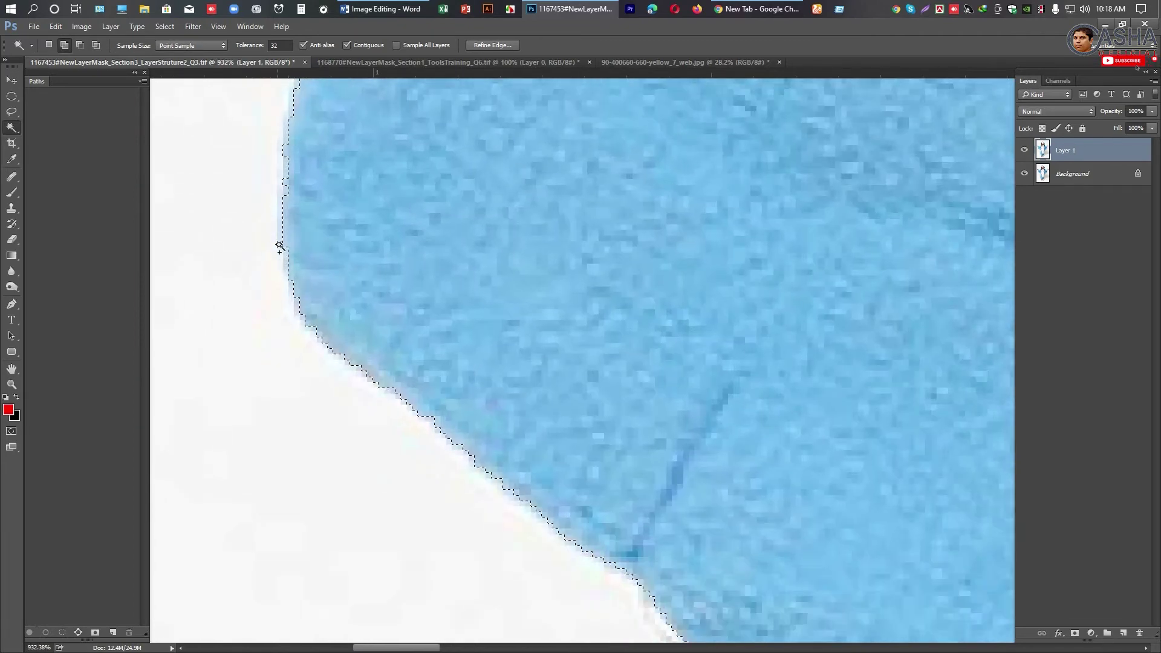
scroll(389, 410, "down", 4)
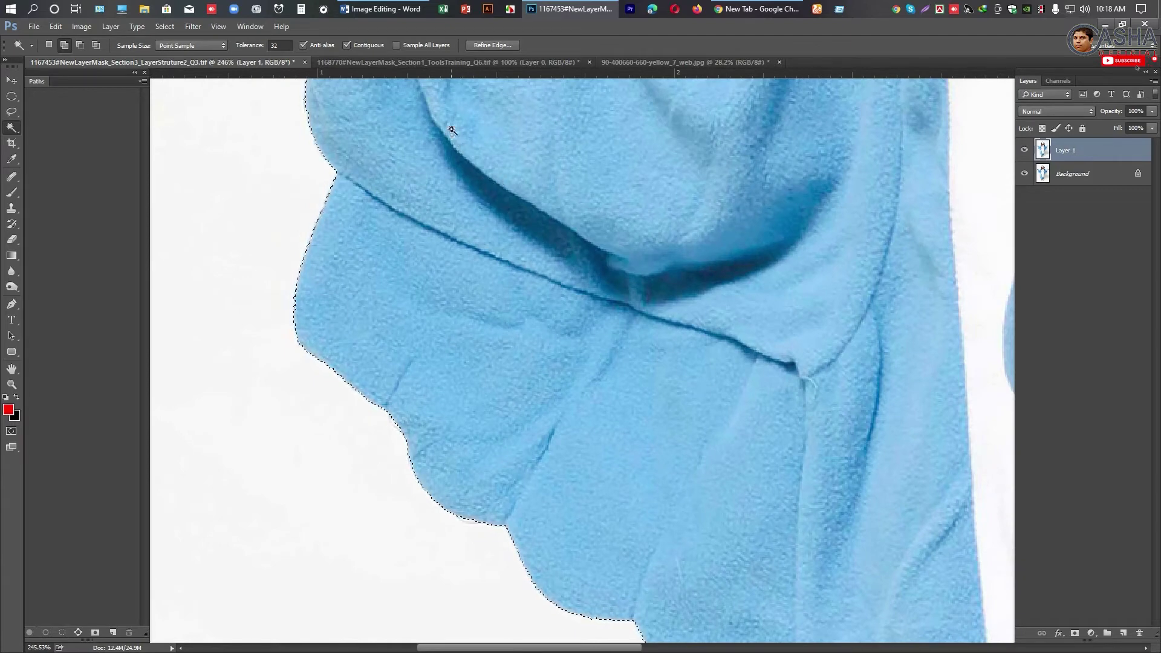
Examine the selection edge around the left-hand fist, cuff, sleeve and the owl-faced hood.
left_click_drag(440, 132, 433, 361)
left_click_drag(254, 223, 407, 278)
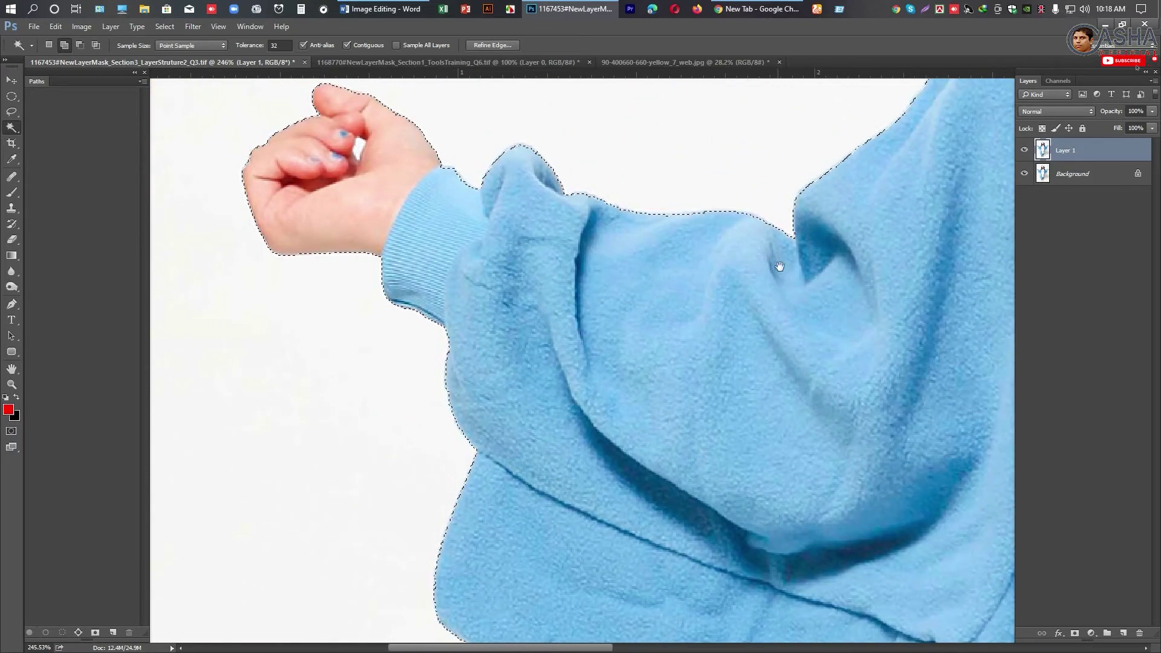
scroll(365, 168, "up", 3)
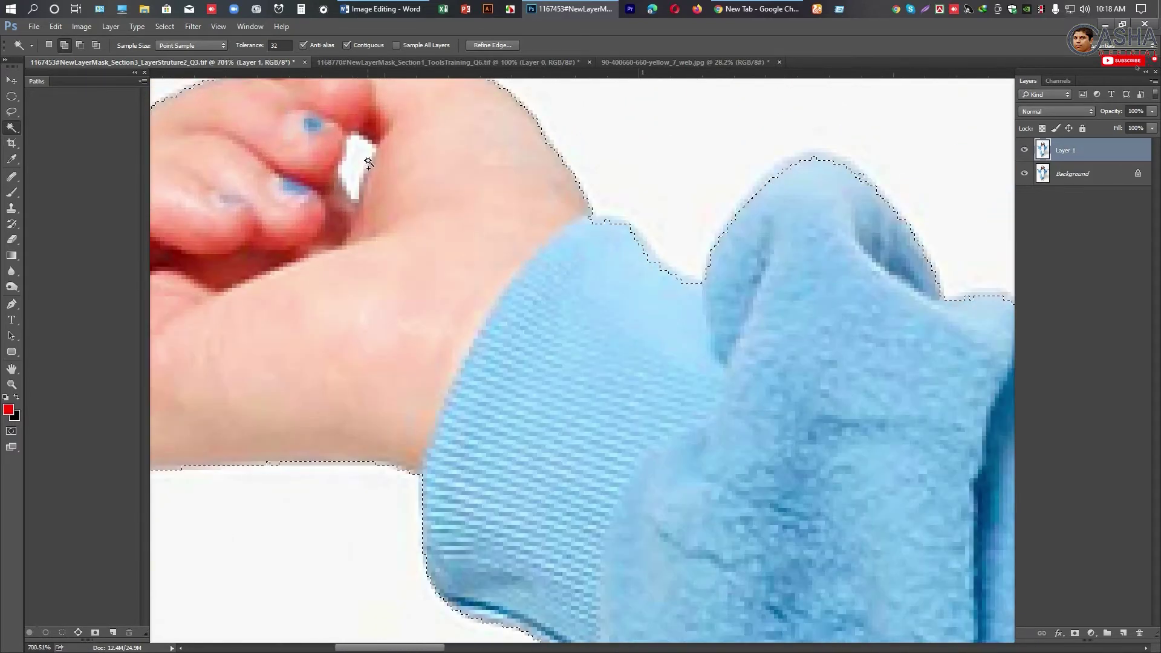
scroll(365, 168, "down", 3)
scroll(596, 319, "right", 10)
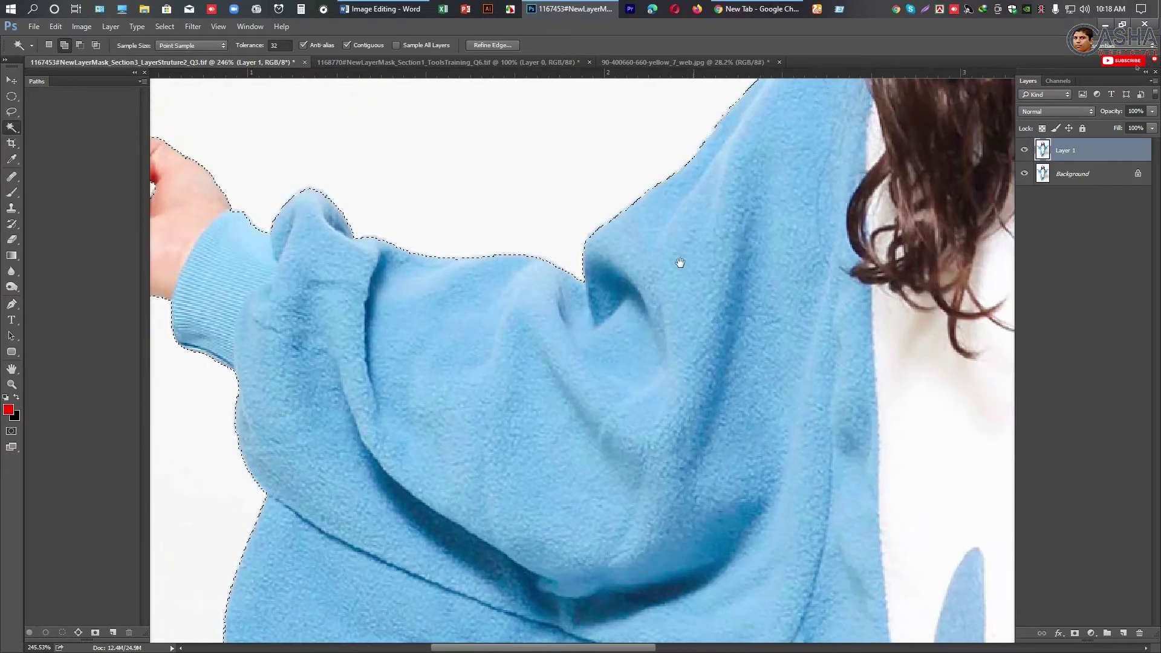
scroll(604, 320, "down", 3)
scroll(524, 310, "up", 2)
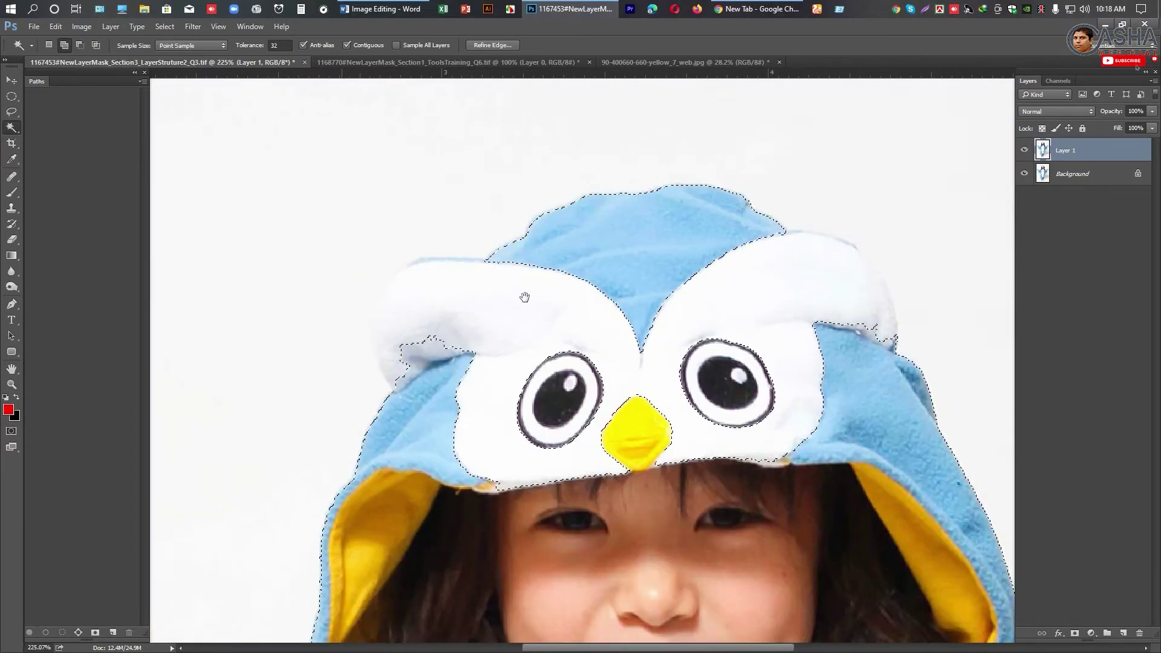
scroll(525, 311, "down", 2)
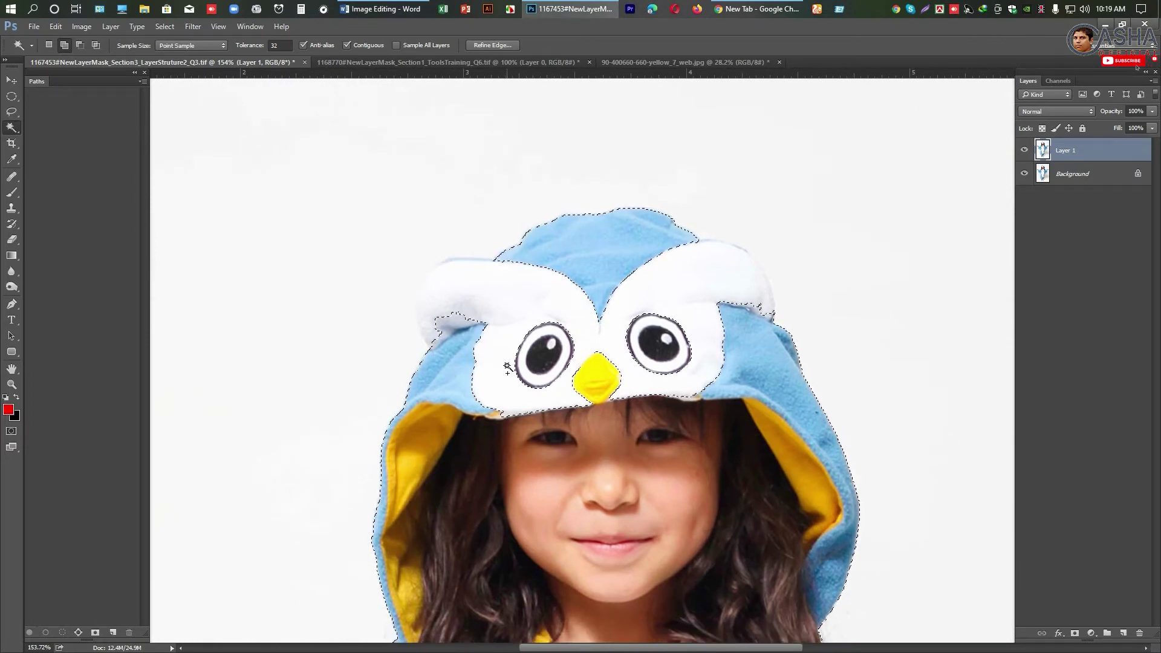
Subtract the hood's top, white brows and face patch from the selection with a freehand Lasso outline.
key("l")
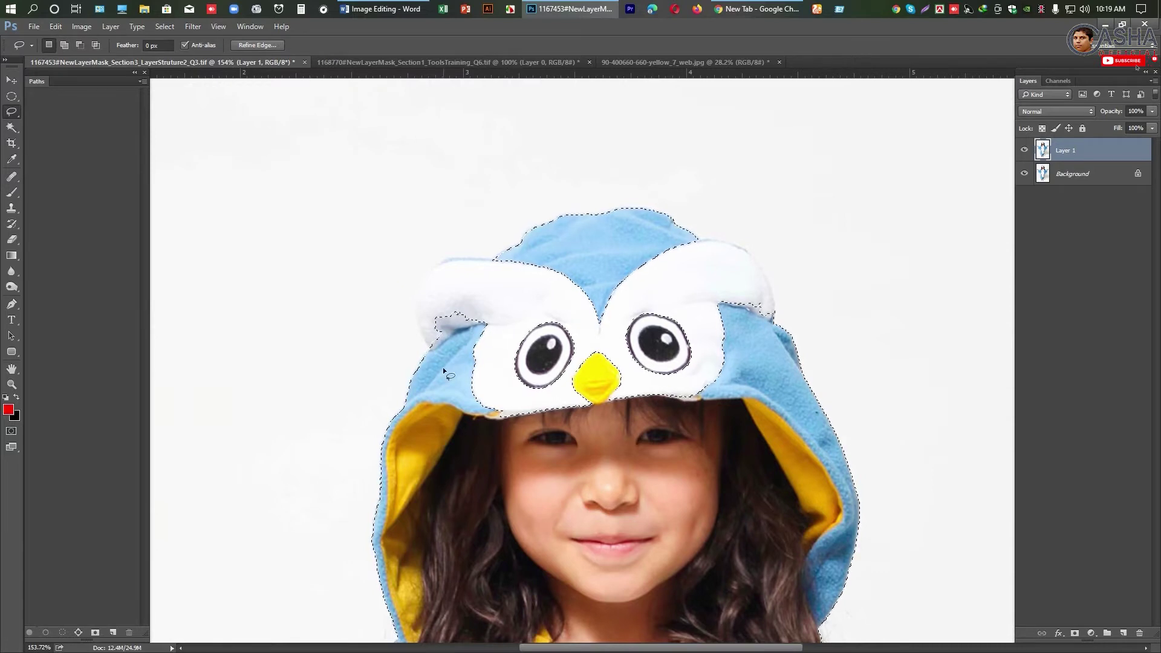
key("alt")
left_click(406, 336, "alt")
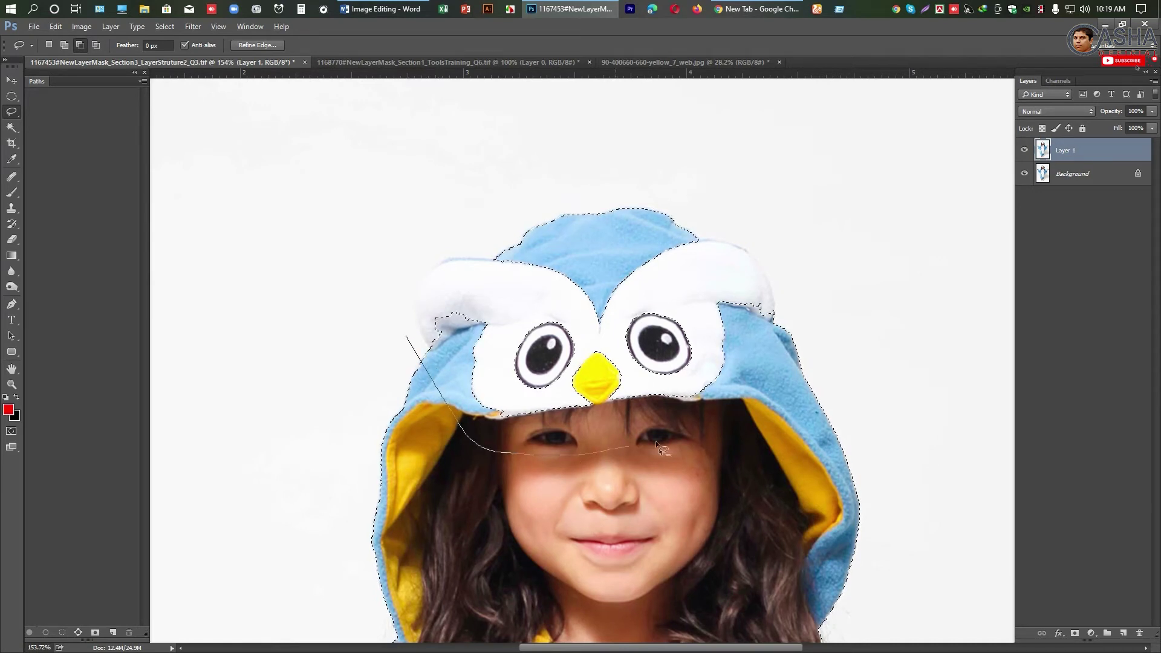
mouse_move(756, 375)
left_mouse_down()
mouse_move(789, 223)
mouse_move(667, 166)
mouse_move(377, 255)
mouse_move(351, 375)
mouse_move(343, 344)
left_mouse_up()
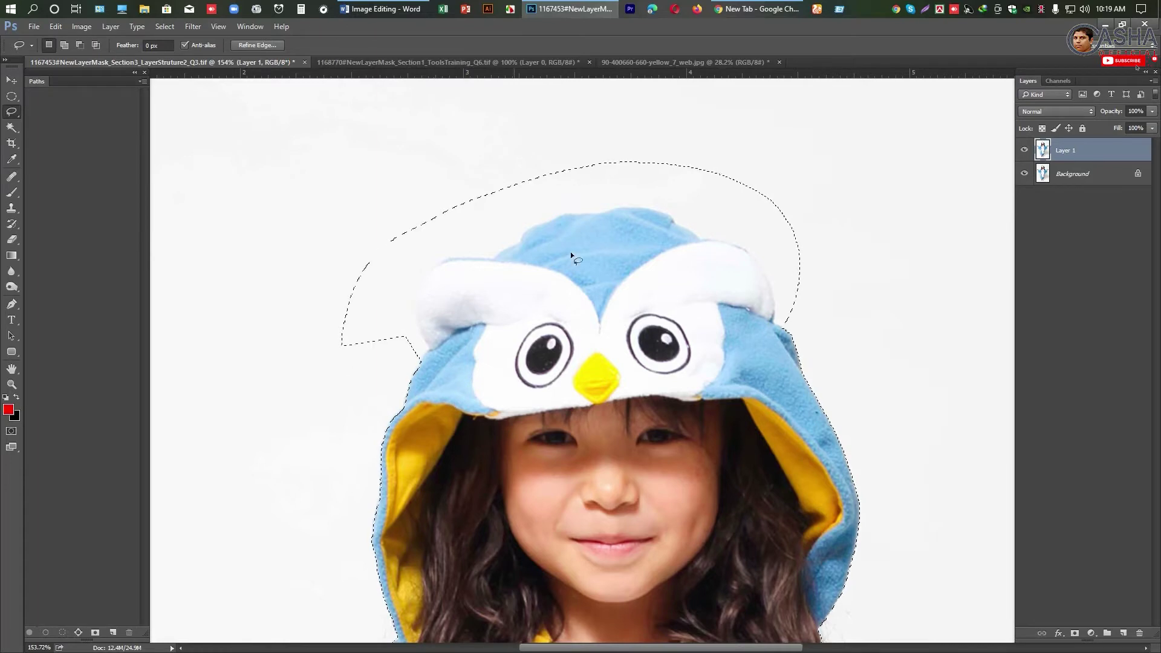
Examine the selection edge down the hood's right side, past the hair and along the shoulder.
scroll(767, 281, "up", 10)
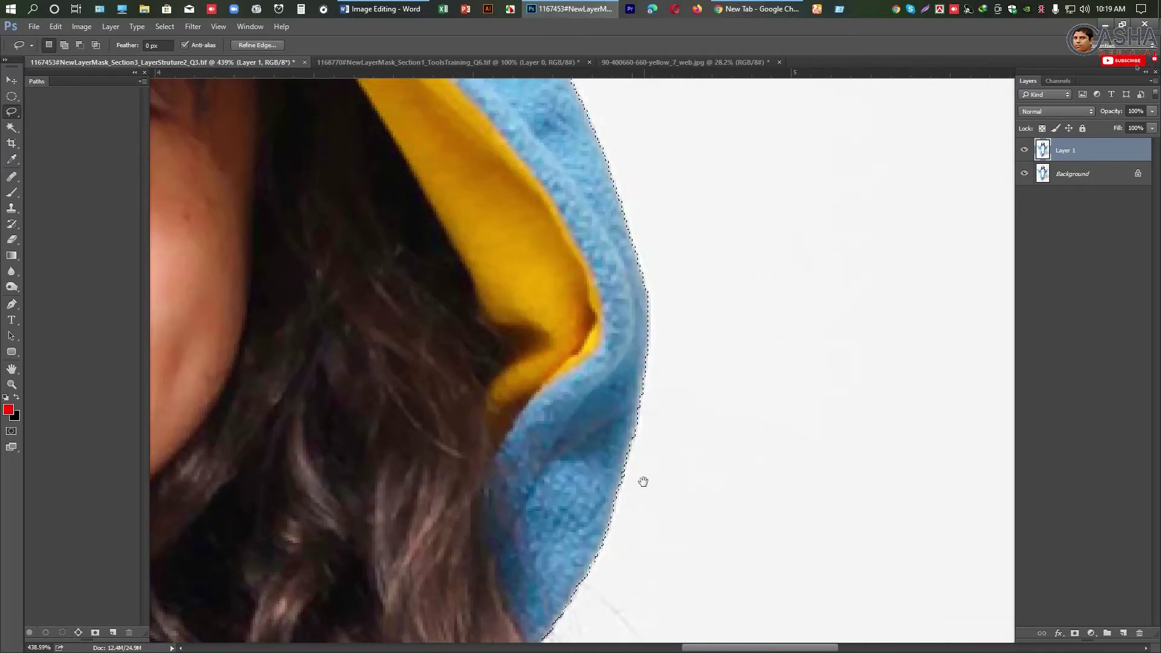
scroll(520, 401, "down", 5)
scroll(469, 484, "right", 3)
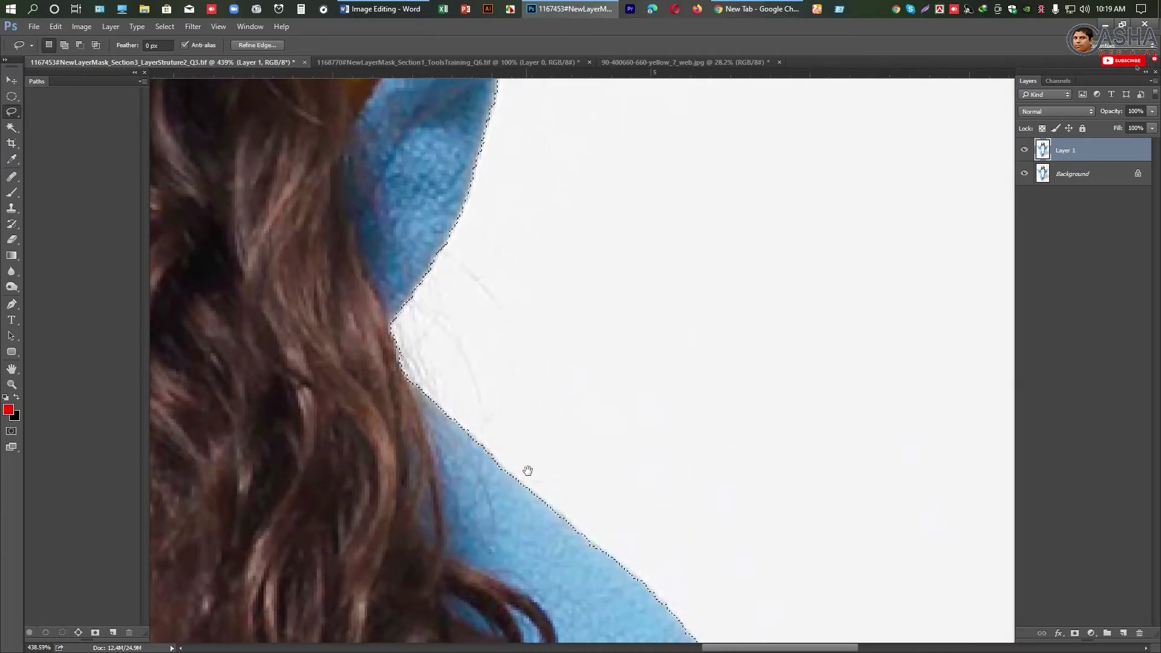
left_click_drag(619, 514, 501, 387)
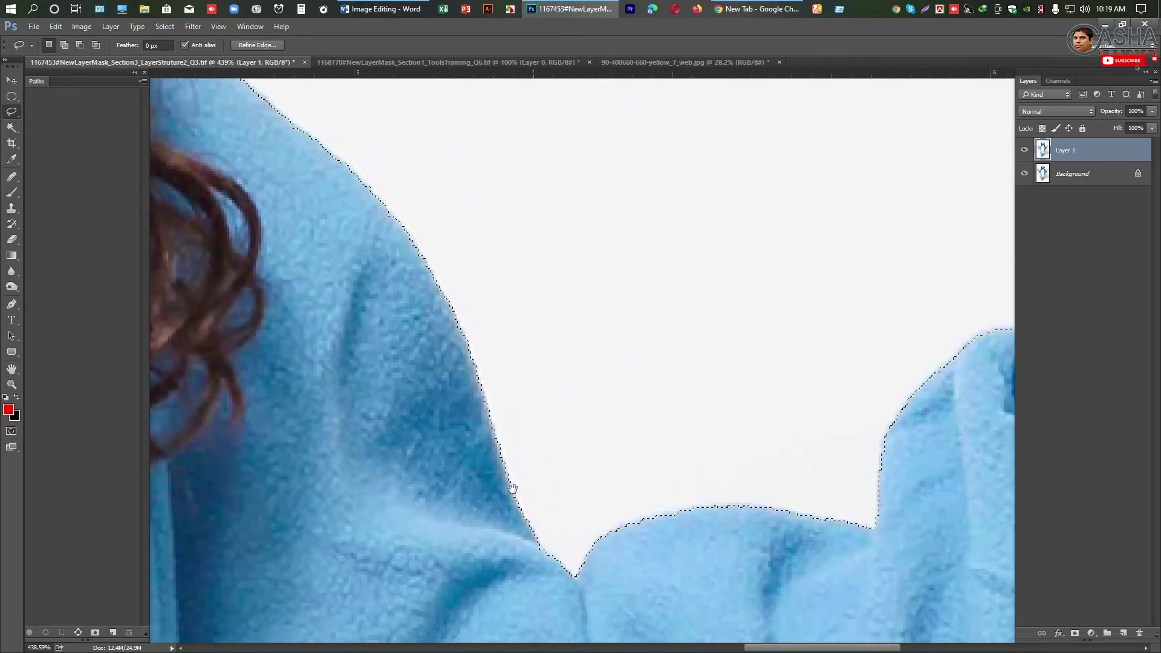
left_click_drag(511, 487, 473, 461)
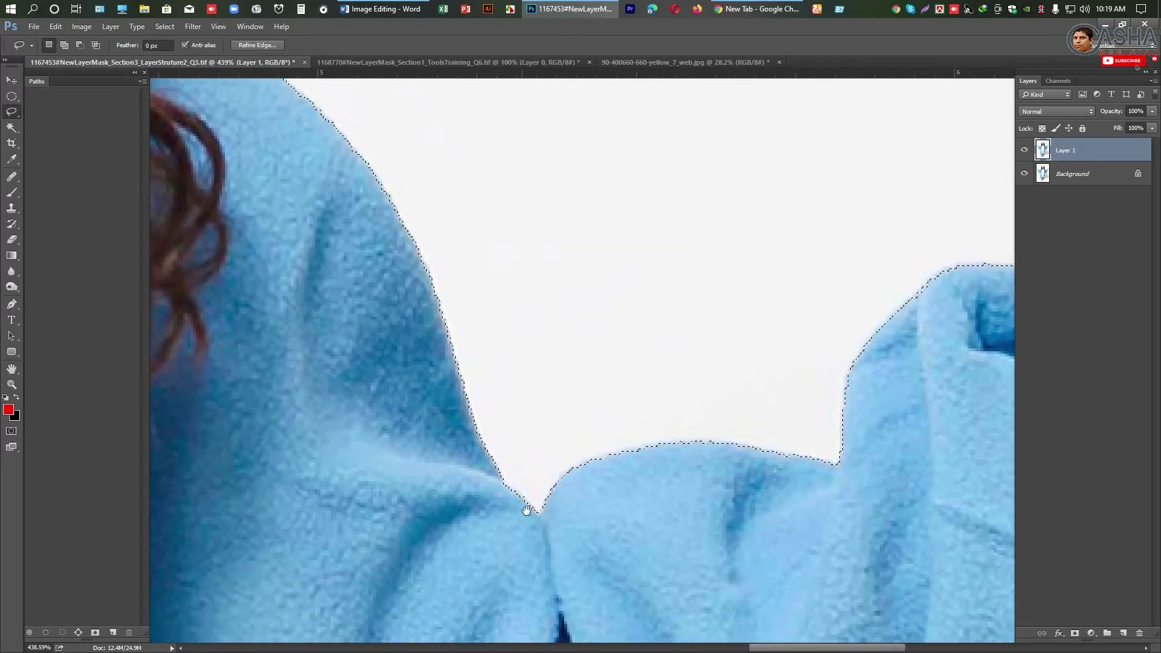
Trim the selection along the rolled sleeve edge on the image's right side with a subtracting freehand Lasso outline.
scroll(702, 479, "up", 5)
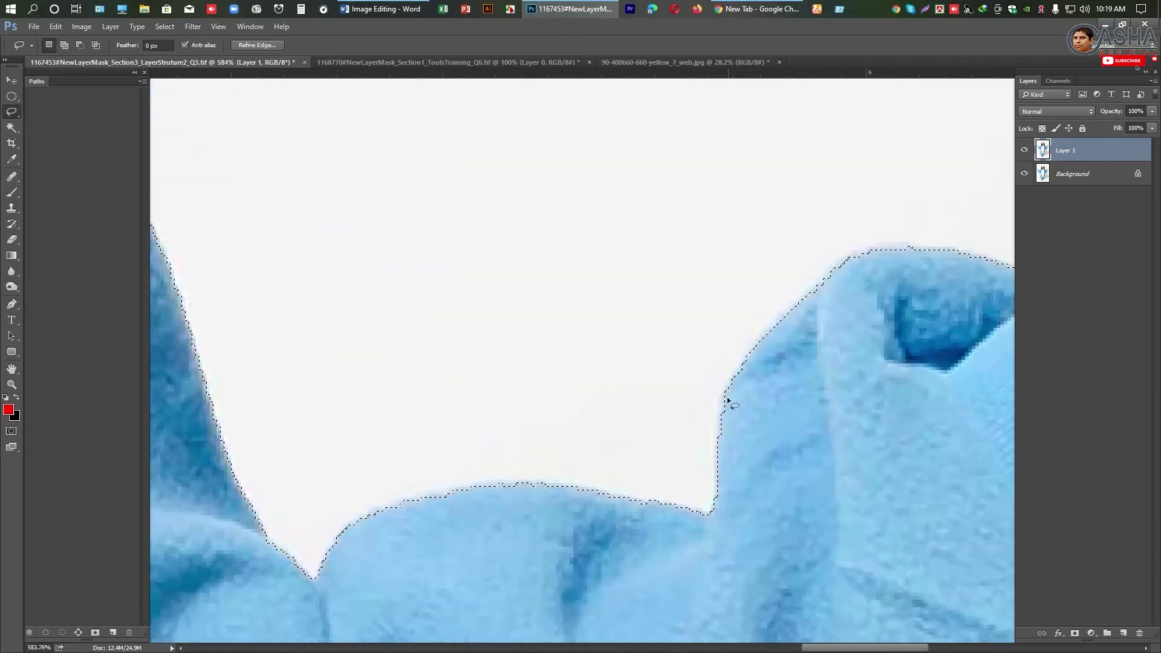
scroll(728, 405, "down", 5)
scroll(727, 414, "up", 3)
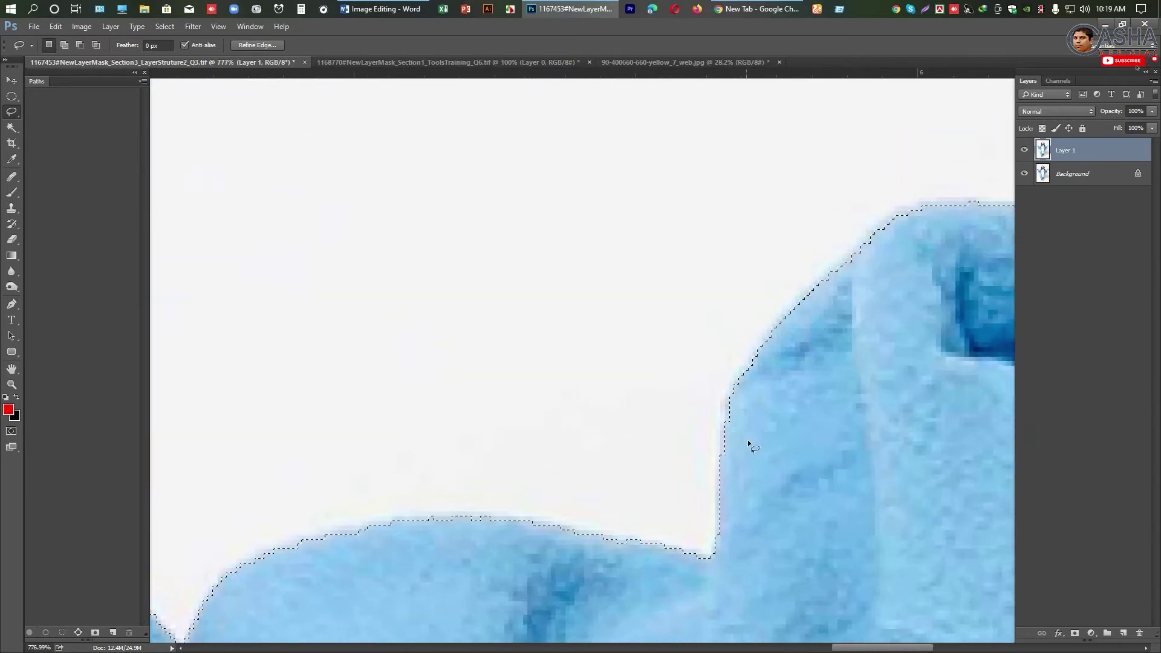
left_click_drag(749, 445, 713, 403)
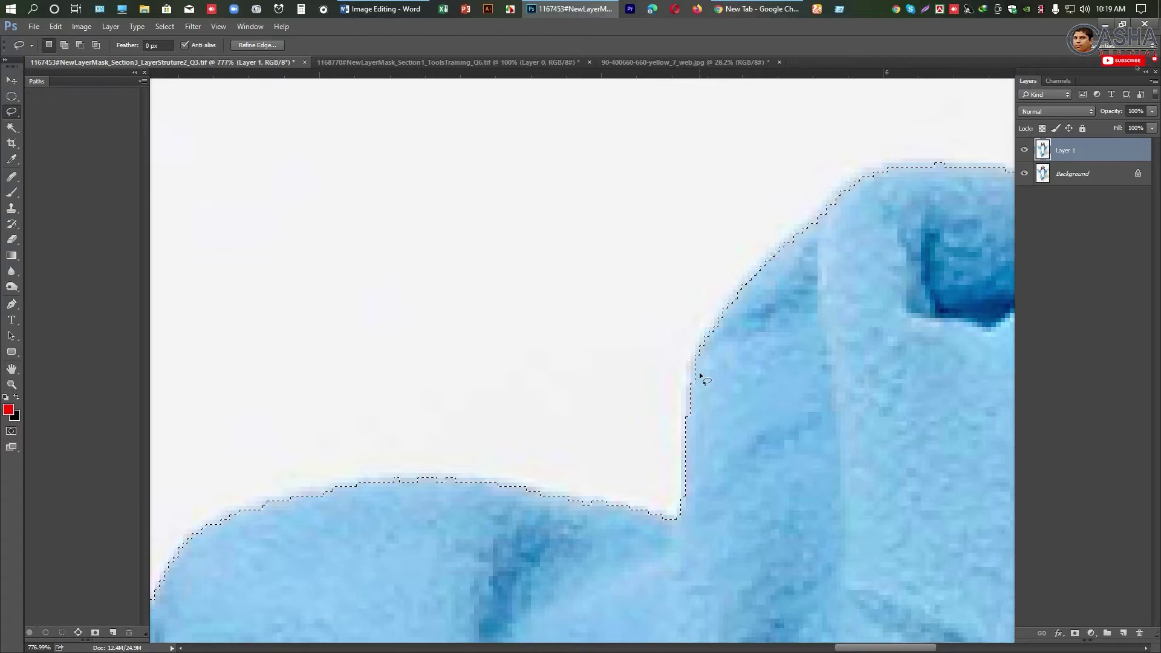
left_click_drag(699, 400, 631, 375)
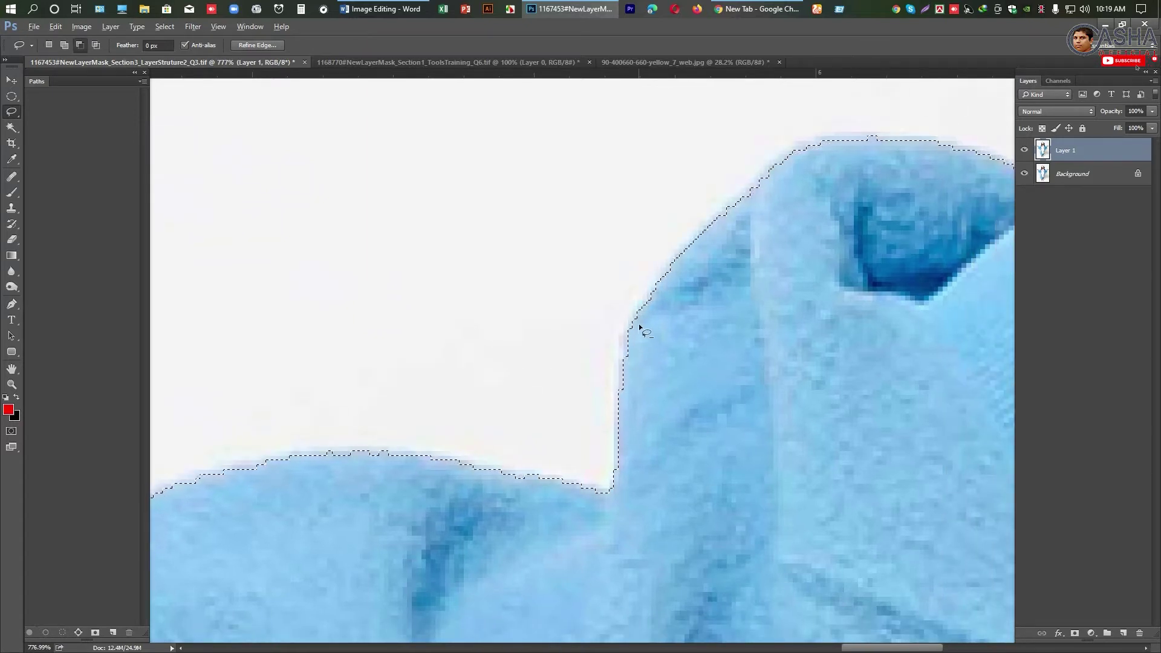
mouse_move(637, 321)
left_mouse_down()
mouse_move(622, 371)
mouse_move(687, 393)
left_mouse_up()
Subtract the cuff's upper corner beside the right-hand wrist from the selection with freehand Lasso outlines.
scroll(686, 393, "down", 3)
scroll(699, 317, "up", 1)
scroll(699, 316, "up", 5)
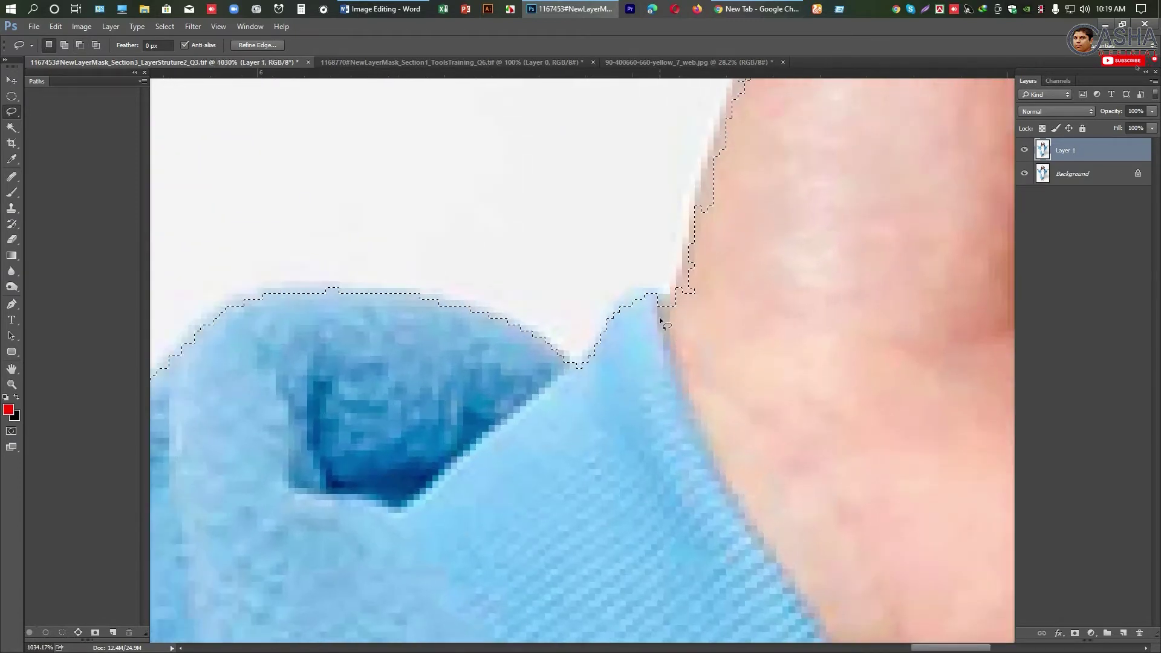
mouse_move(648, 311)
left_mouse_down()
mouse_move(687, 267)
mouse_move(676, 445)
left_mouse_up()
scroll(684, 350, "down", 2)
scroll(685, 350, "up", 2)
mouse_move(593, 368)
left_mouse_down()
mouse_move(618, 303)
mouse_move(683, 309)
left_mouse_up()
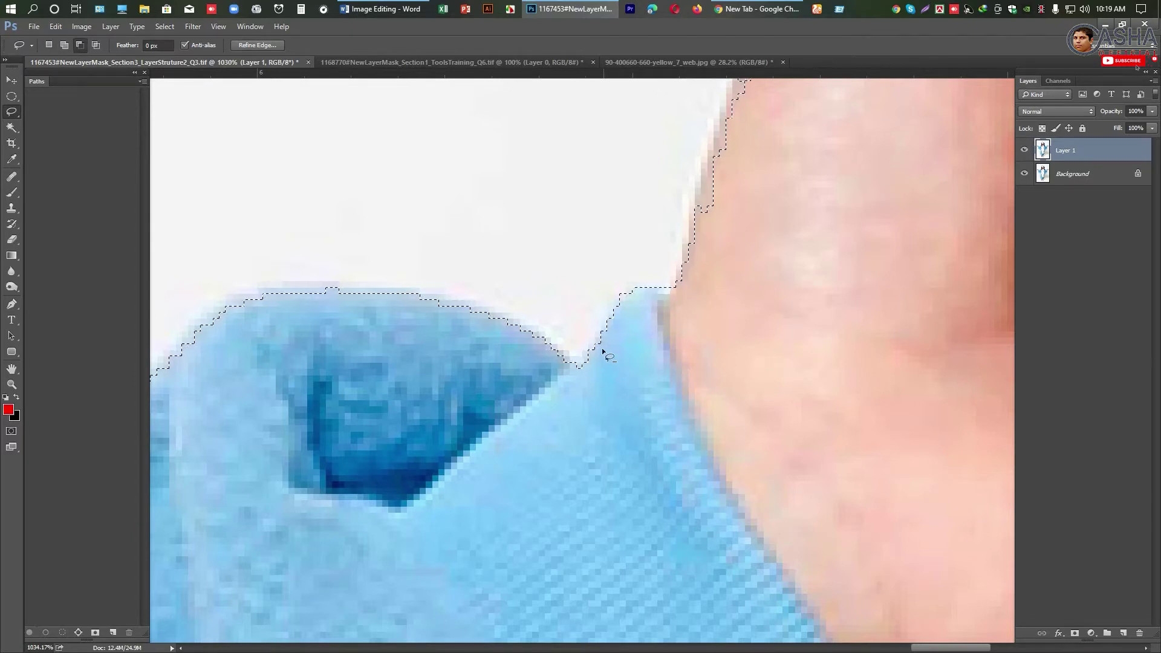
Start a Pen path at the cuff and trace it up the outer edge of the right-hand wrist.
scroll(720, 264, "down", 3)
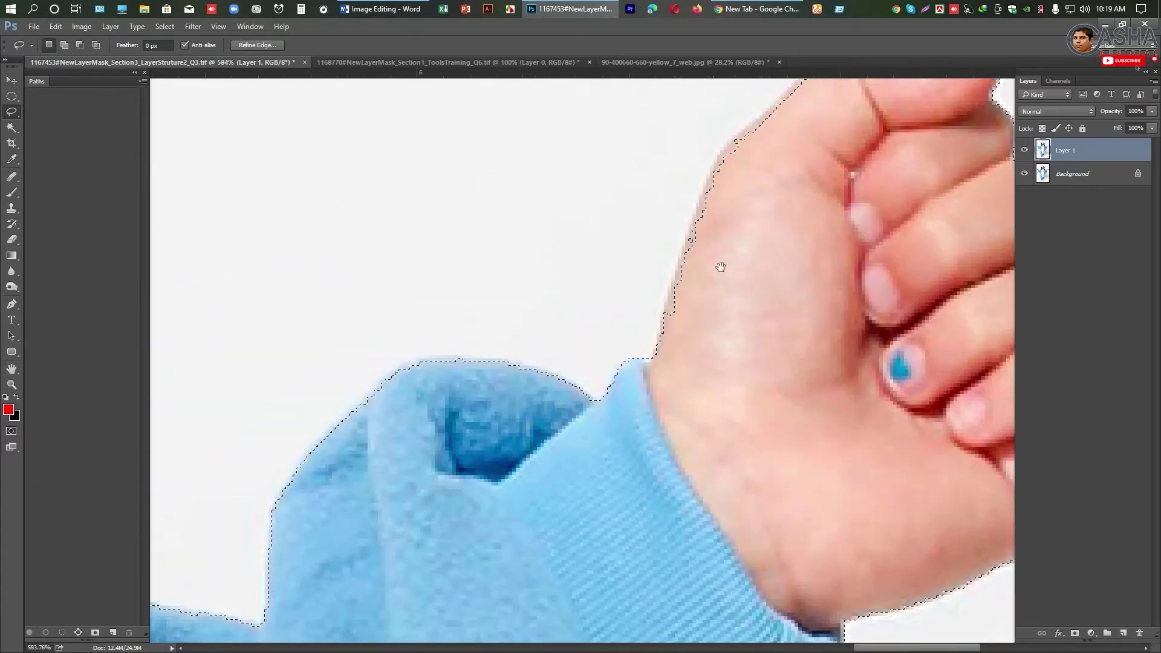
scroll(561, 433, "up", 1)
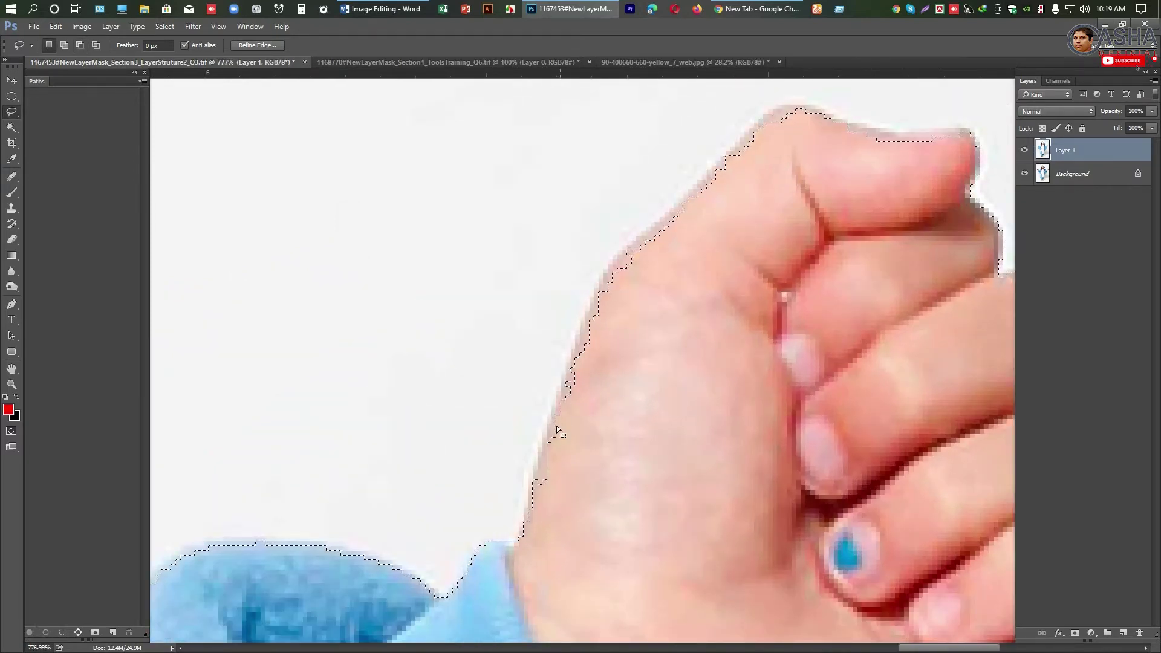
key("p")
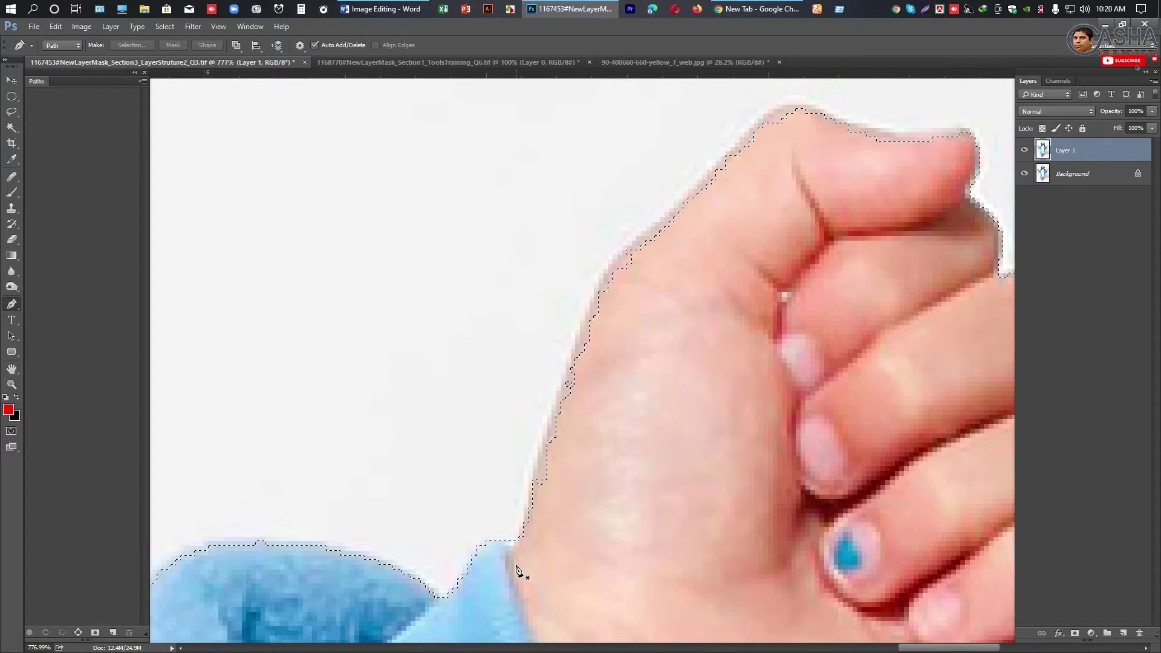
left_click_drag(516, 566, 520, 548)
scroll(542, 459, "up", 1)
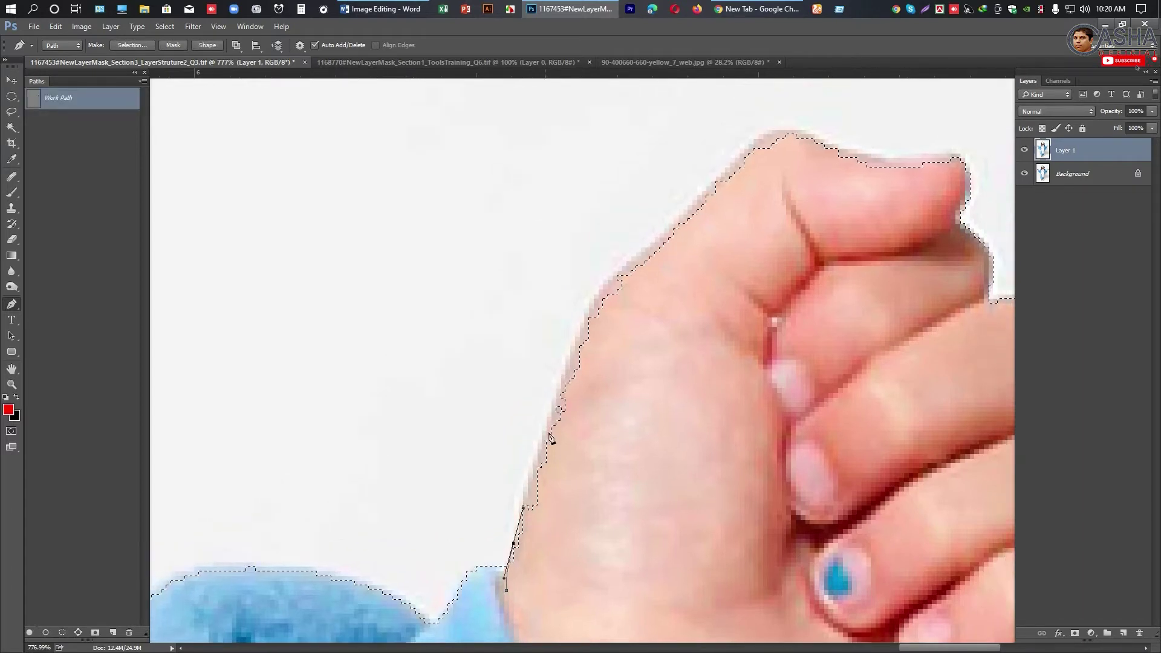
left_click_drag(586, 294, 564, 381)
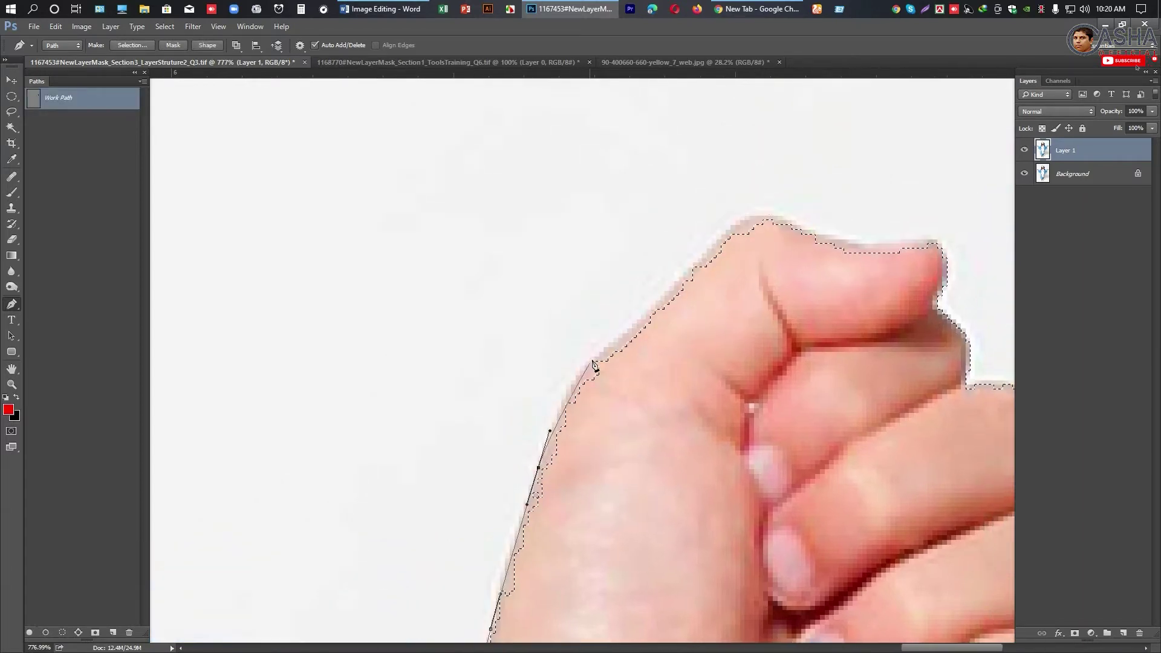
Continue the Pen path around the thumb's base and over its knuckle to the thumb tip, redoing the misplaced anchor.
left_click(626, 330)
scroll(629, 338, "up", 2)
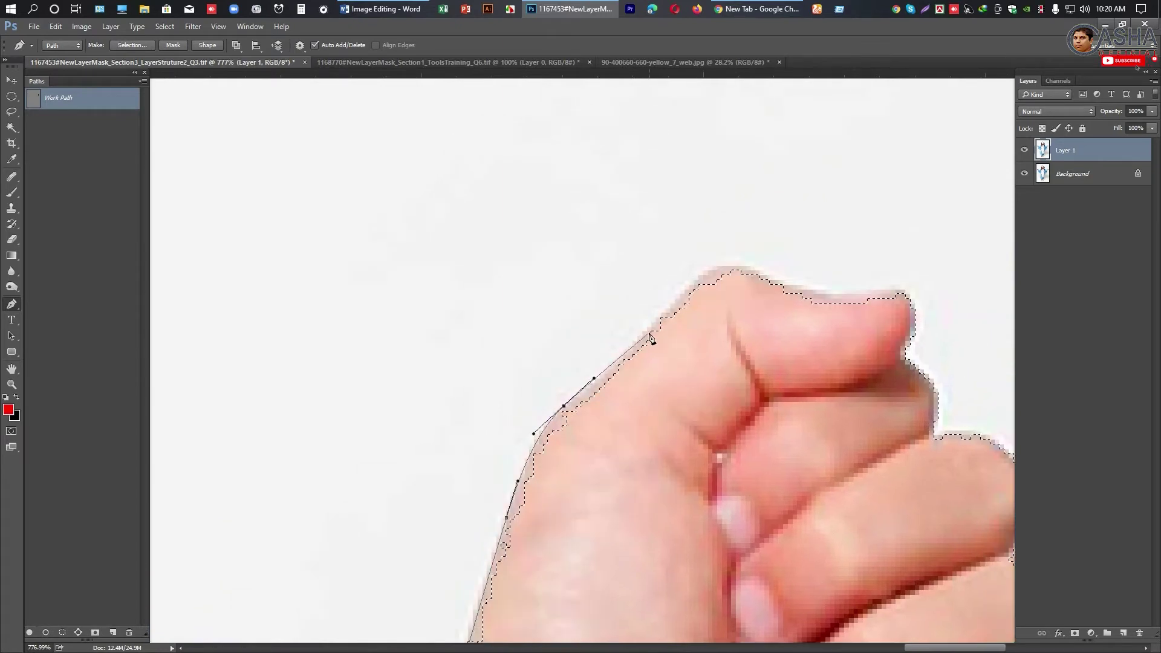
key("ctrl+z")
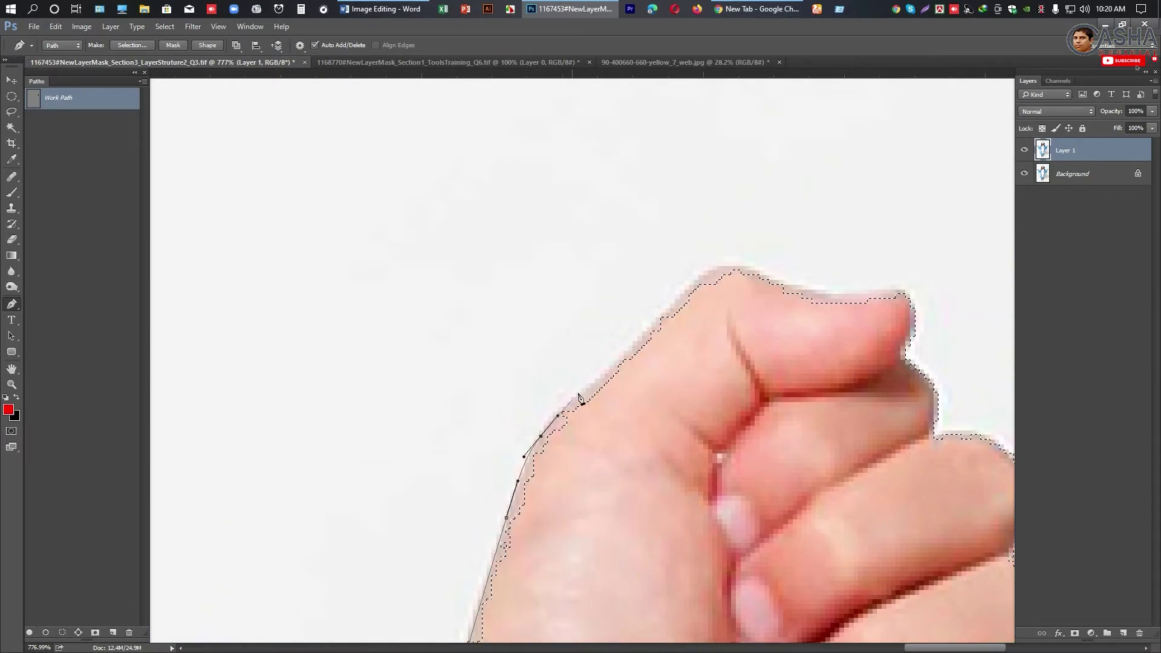
left_click(625, 362)
scroll(635, 363, "up", 2)
left_click(659, 350)
left_click_drag(660, 351, 602, 395)
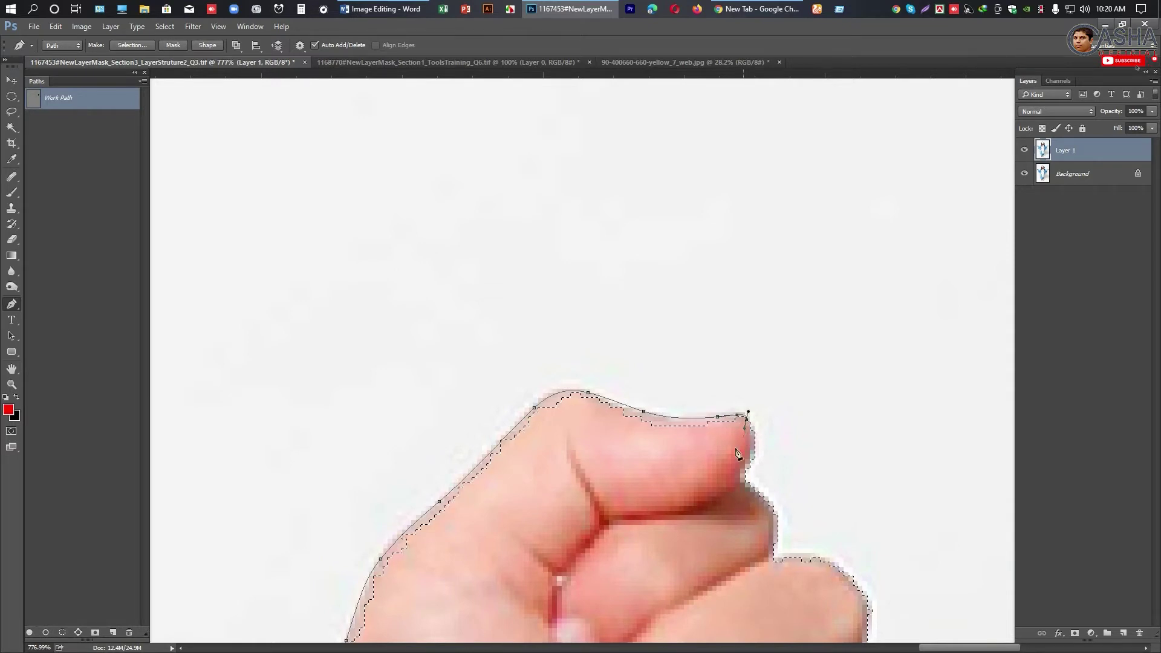
Close the path through the inside of the hand back to the cuff and subtract its area from the selection.
scroll(726, 423, "down", 2)
left_click(505, 462)
scroll(514, 447, "down", 3)
left_click(499, 446)
left_click_drag(476, 479, 470, 475)
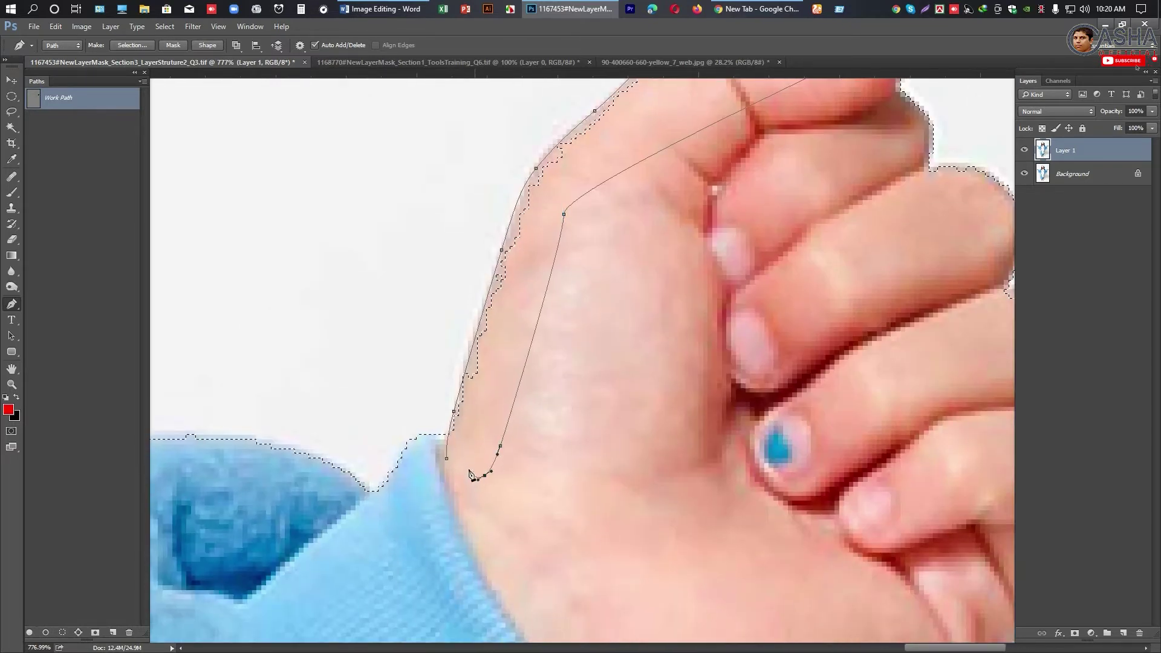
scroll(569, 351, "up", 3)
scroll(569, 351, "right", 1)
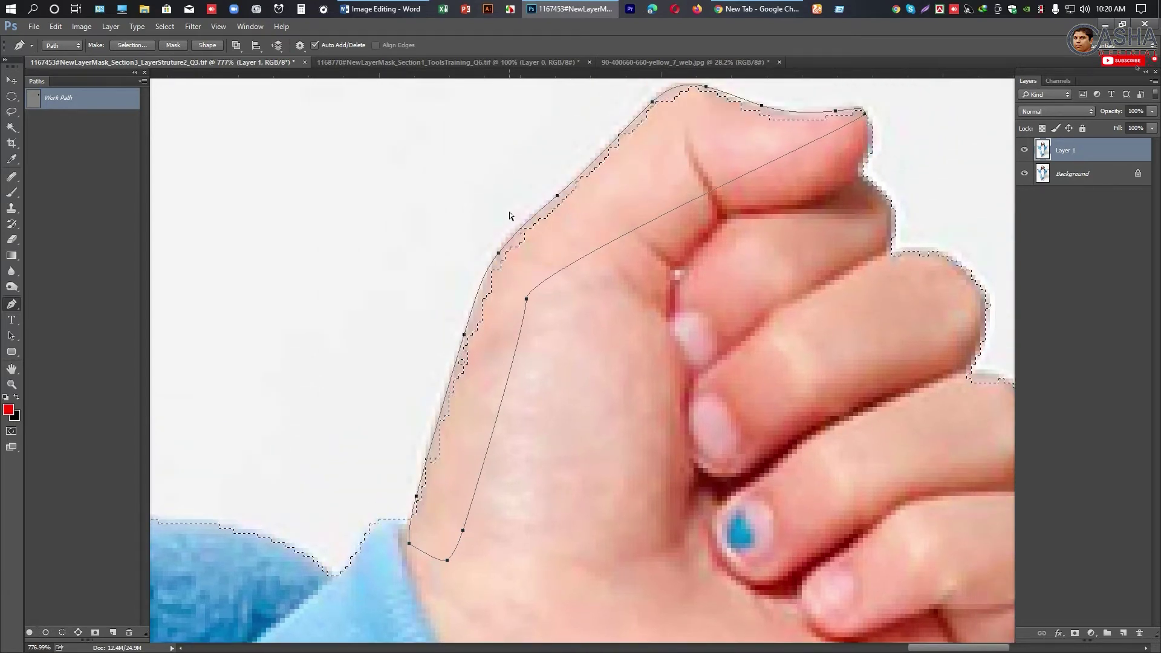
left_click(34, 98, "ctrl")
Draw a closed Pen path over the notch between two knuckles of the fist and subtract it from the selection.
scroll(516, 275, "down", 5)
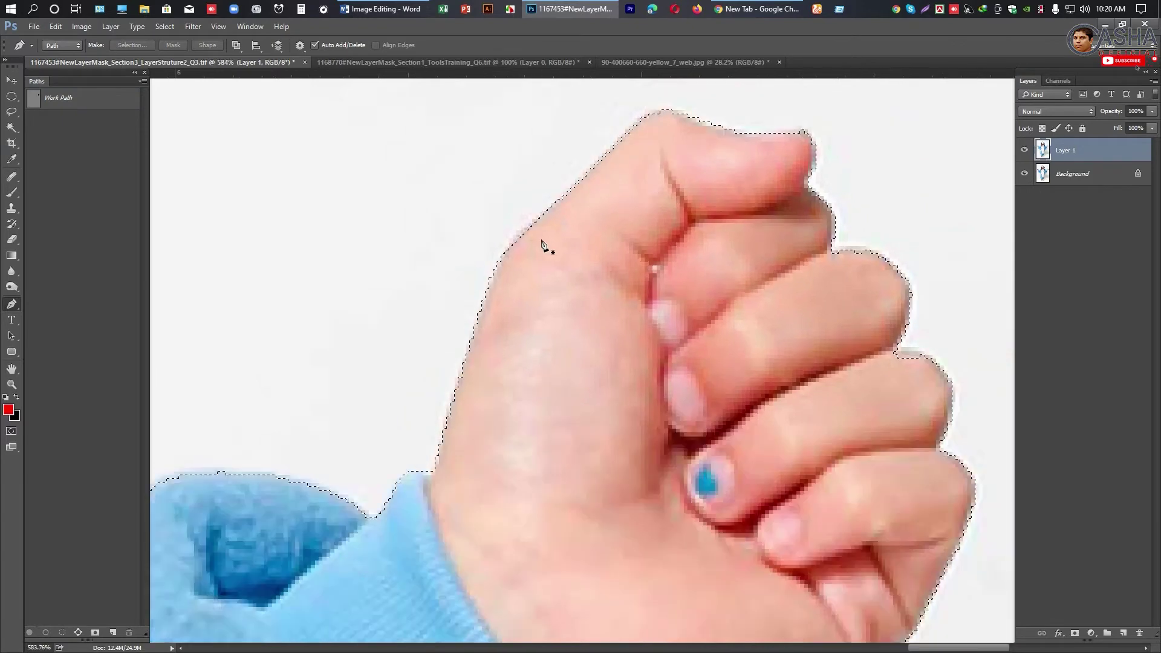
scroll(575, 296, "up", 3)
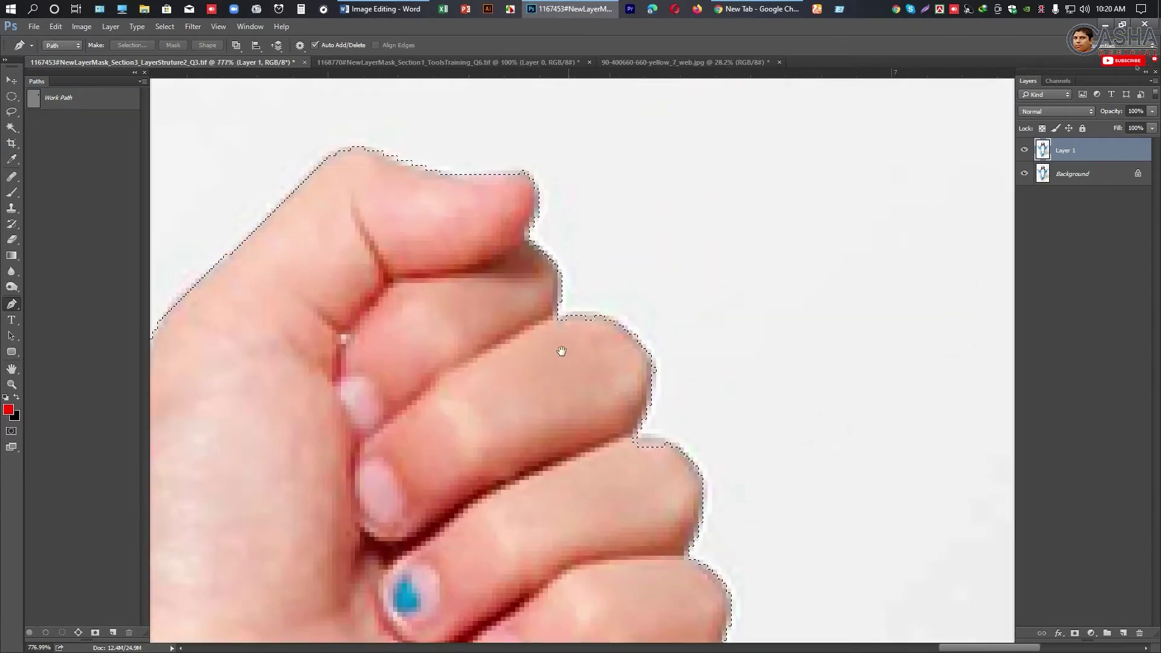
scroll(555, 327, "up", 3)
scroll(560, 303, "up", 2)
scroll(526, 284, "down", 4)
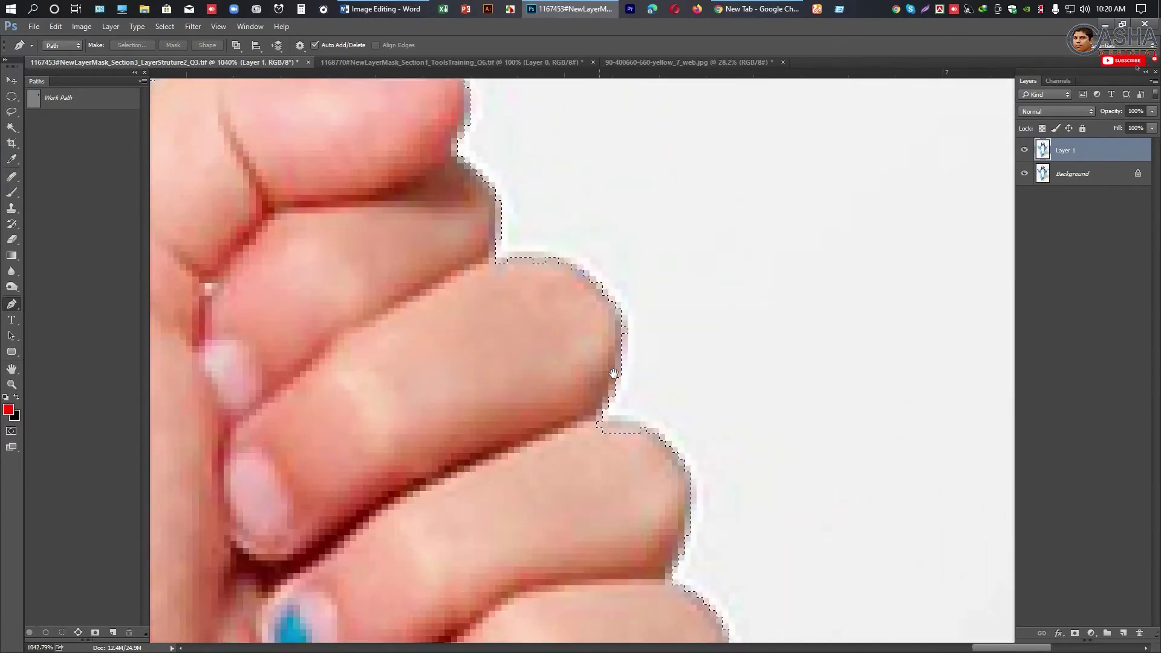
scroll(631, 452, "up", 5)
scroll(614, 412, "up", 2)
left_click(583, 350)
left_click(596, 412)
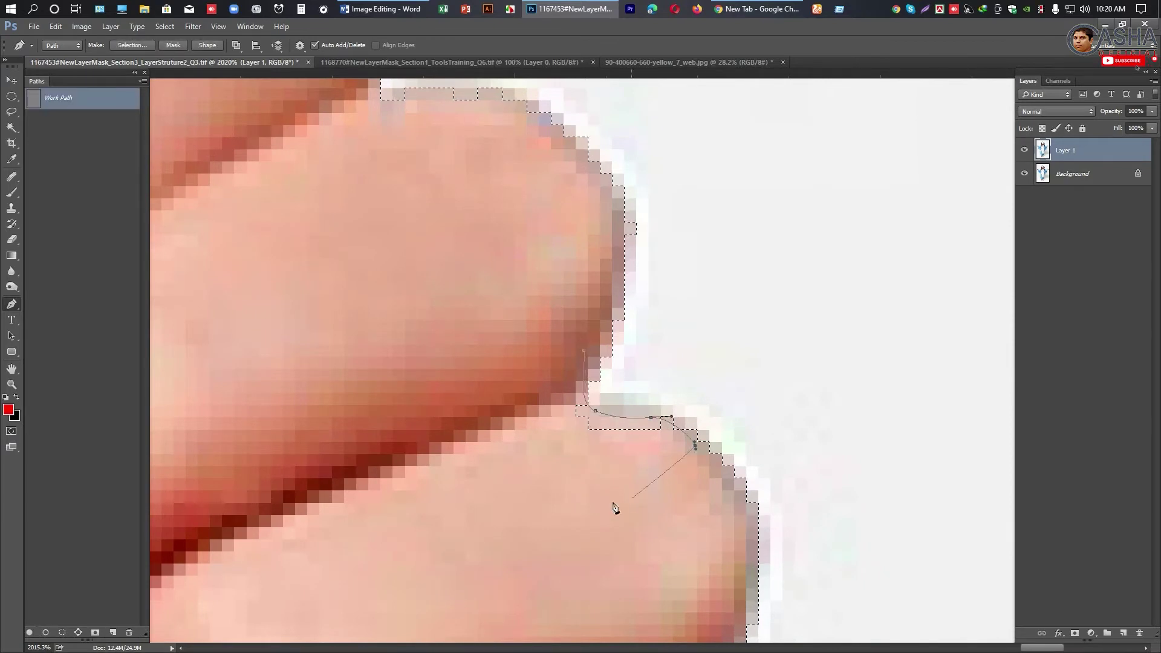
left_click_drag(565, 507, 526, 489)
left_click_drag(504, 419, 517, 378)
left_click(34, 106)
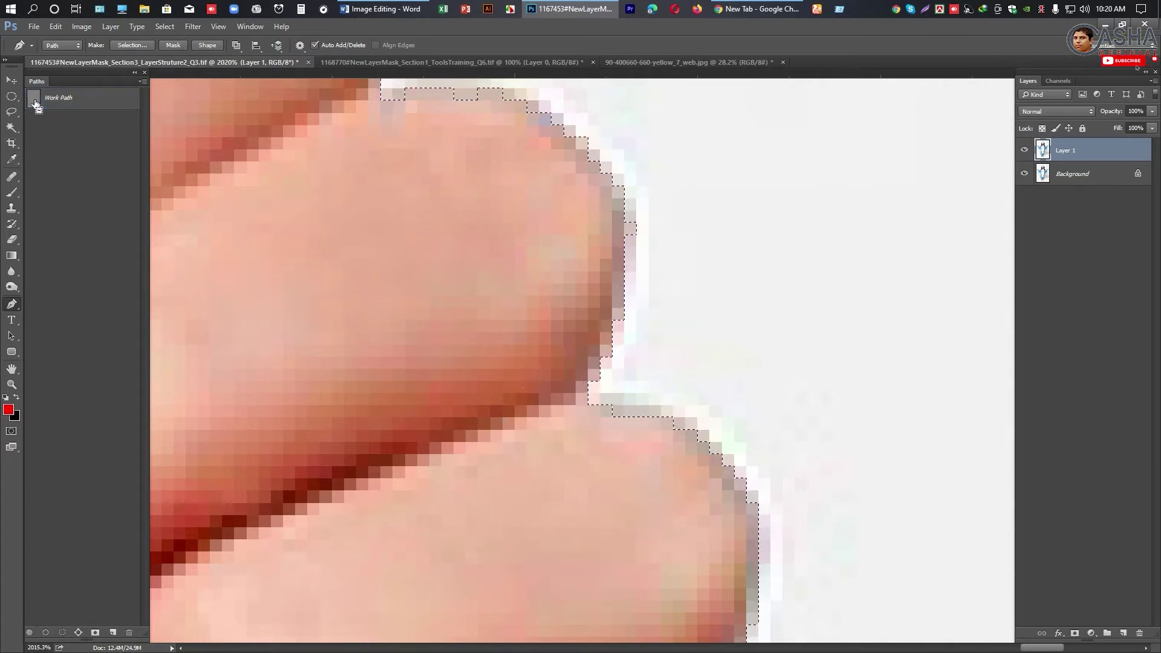
Examine the selection edge from the right-hand fist down the cuff, sleeve and costume side to the feet.
scroll(648, 394, "down", 3)
scroll(448, 114, "up", 2)
scroll(447, 113, "down", 3)
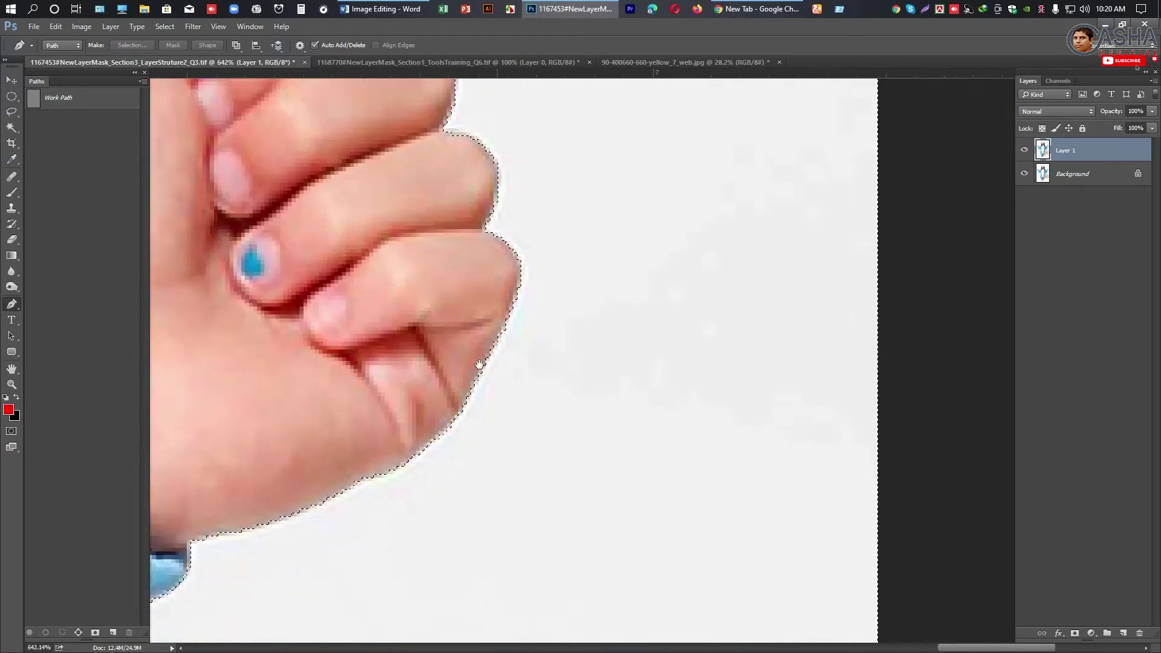
scroll(474, 363, "up", 2)
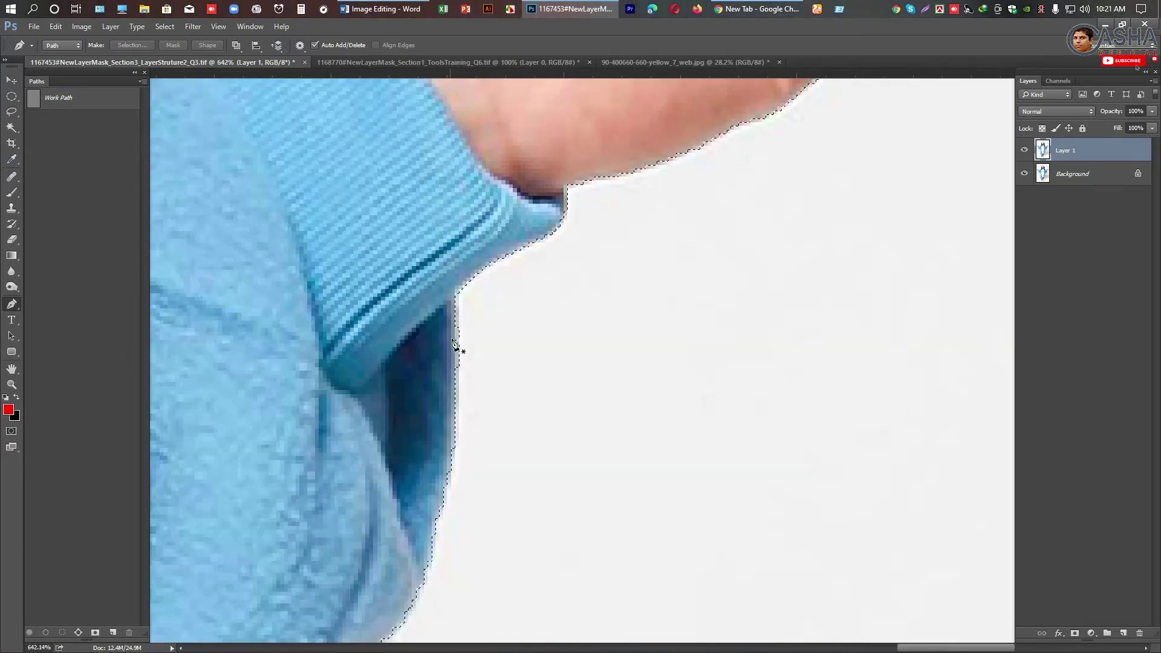
mouse_move(487, 467)
left_mouse_down()
mouse_move(624, 506)
mouse_move(614, 373)
left_mouse_up()
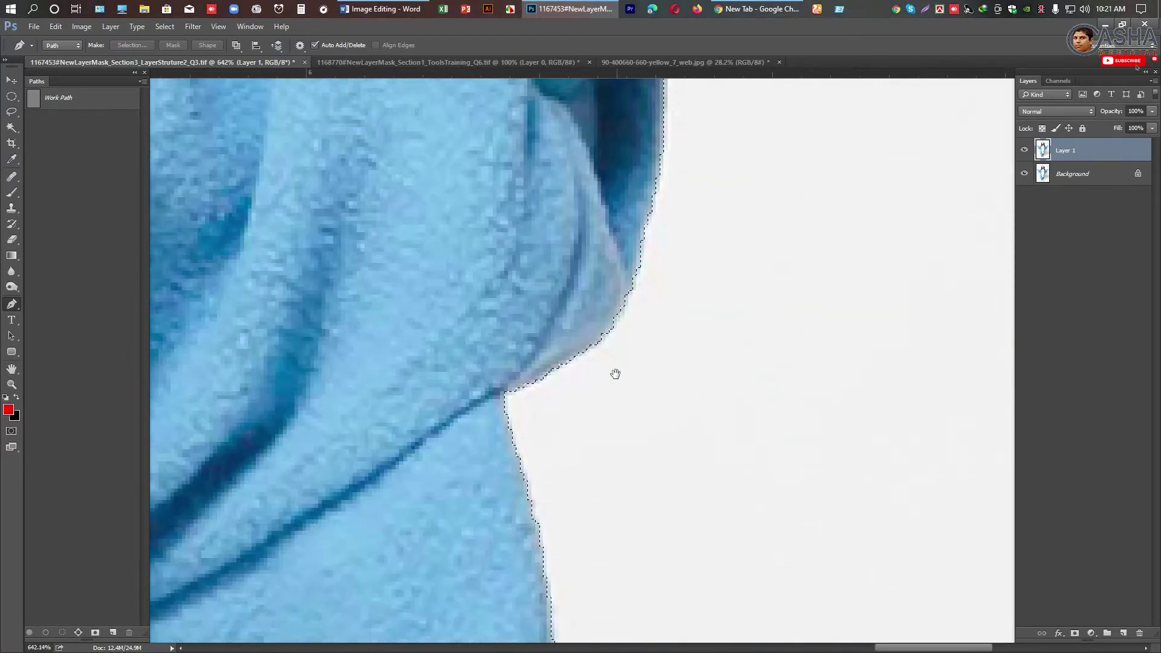
left_click_drag(560, 599, 554, 444)
left_click_drag(541, 629, 538, 507)
scroll(538, 507, "down", 5)
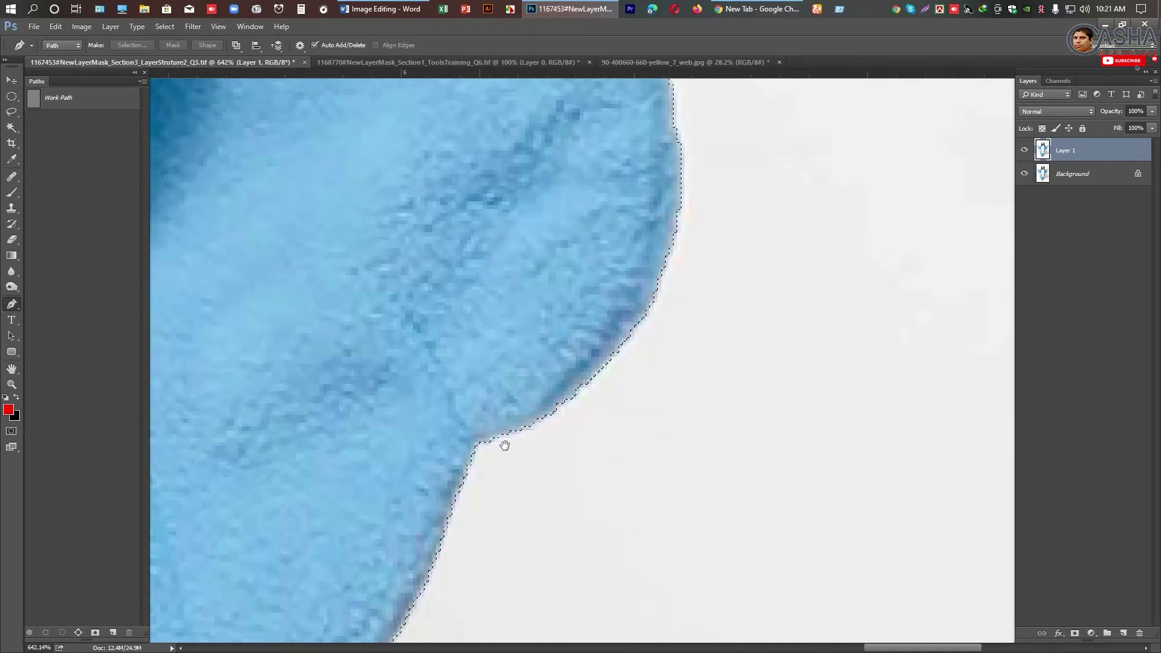
scroll(644, 308, "down", 5)
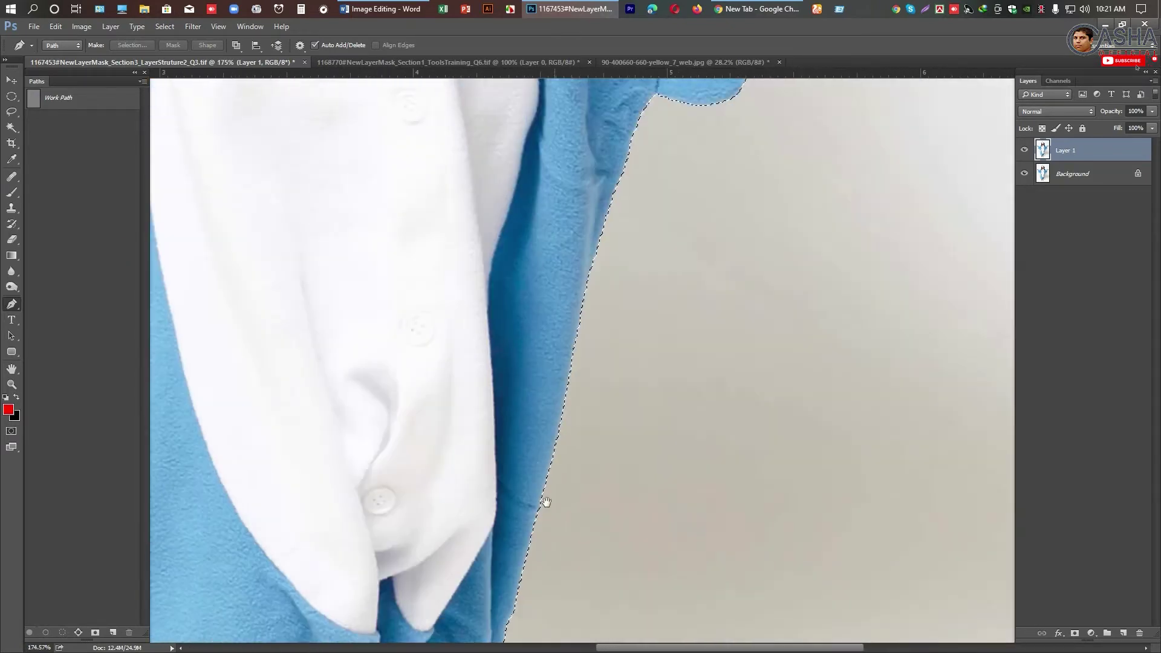
scroll(515, 459, "up", 5)
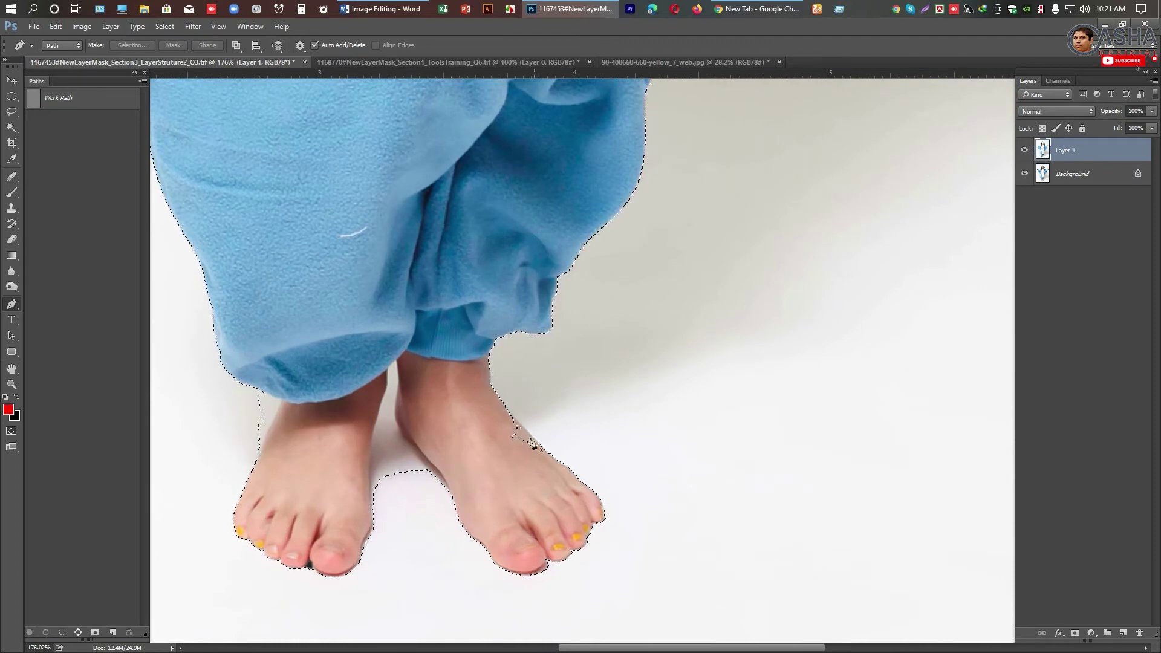
Draw a closed Pen path over the selected patch on the right-hand foot below the ankle and subtract it from the selection.
scroll(514, 430, "up", 5)
scroll(393, 443, "up", 3)
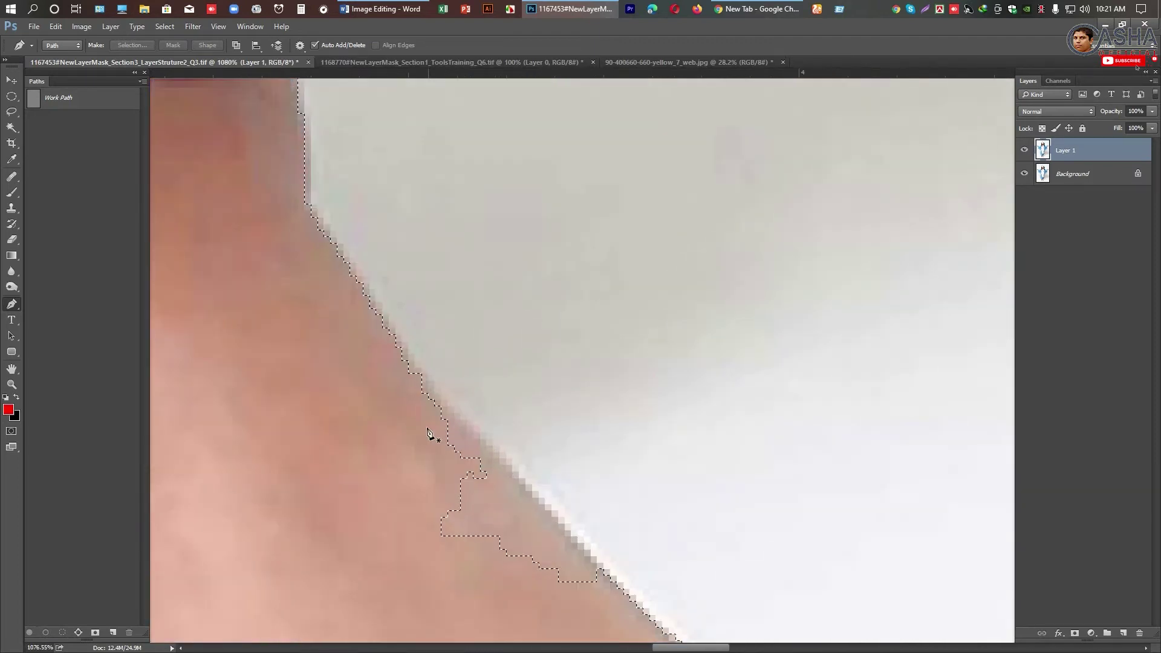
left_click_drag(346, 341, 374, 353)
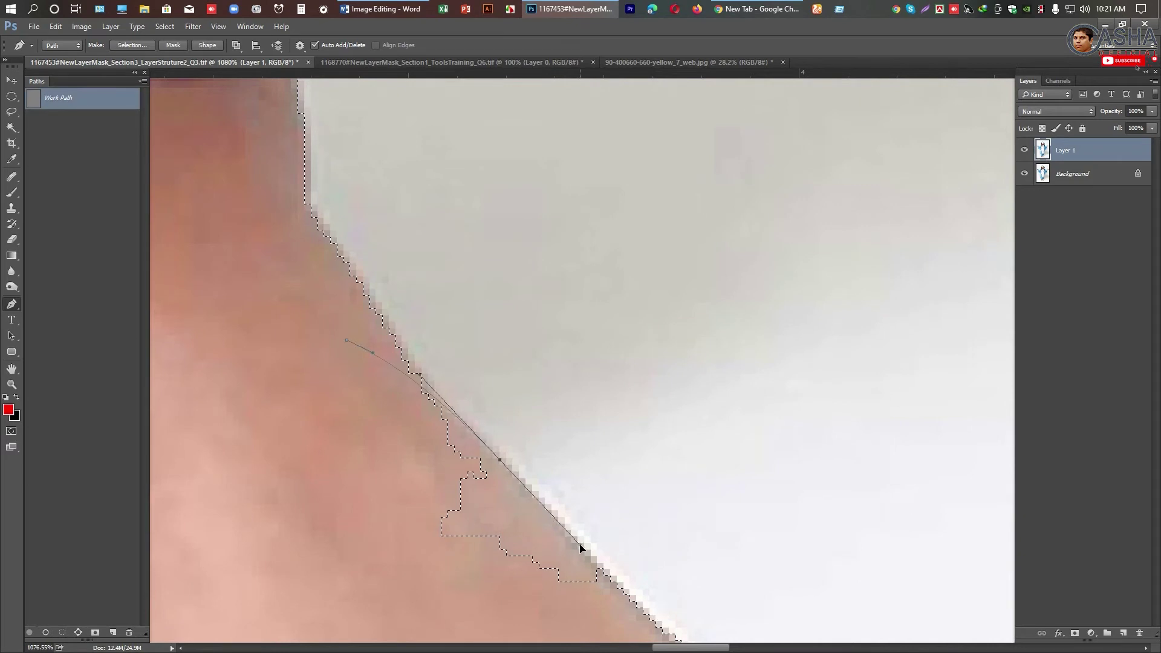
left_click_drag(612, 598, 467, 382)
left_click_drag(467, 477, 504, 465)
left_click_drag(351, 422, 337, 410)
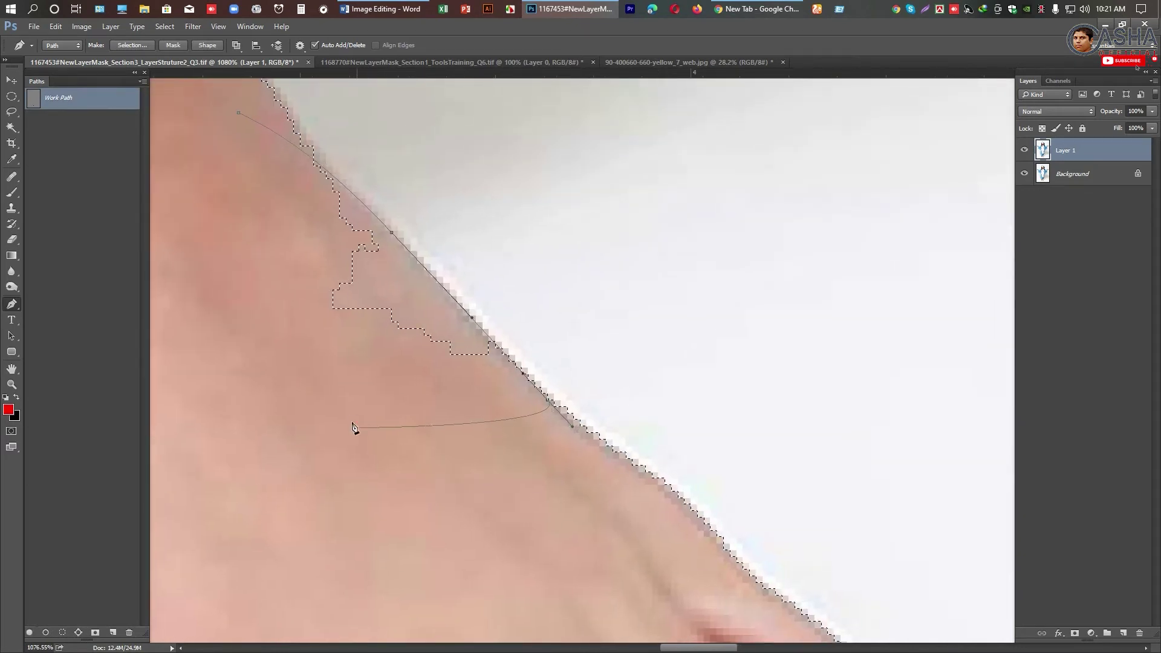
left_click_drag(274, 325, 249, 256)
left_click_drag(239, 215, 365, 320)
left_click(368, 273)
scroll(441, 340, "down", 3)
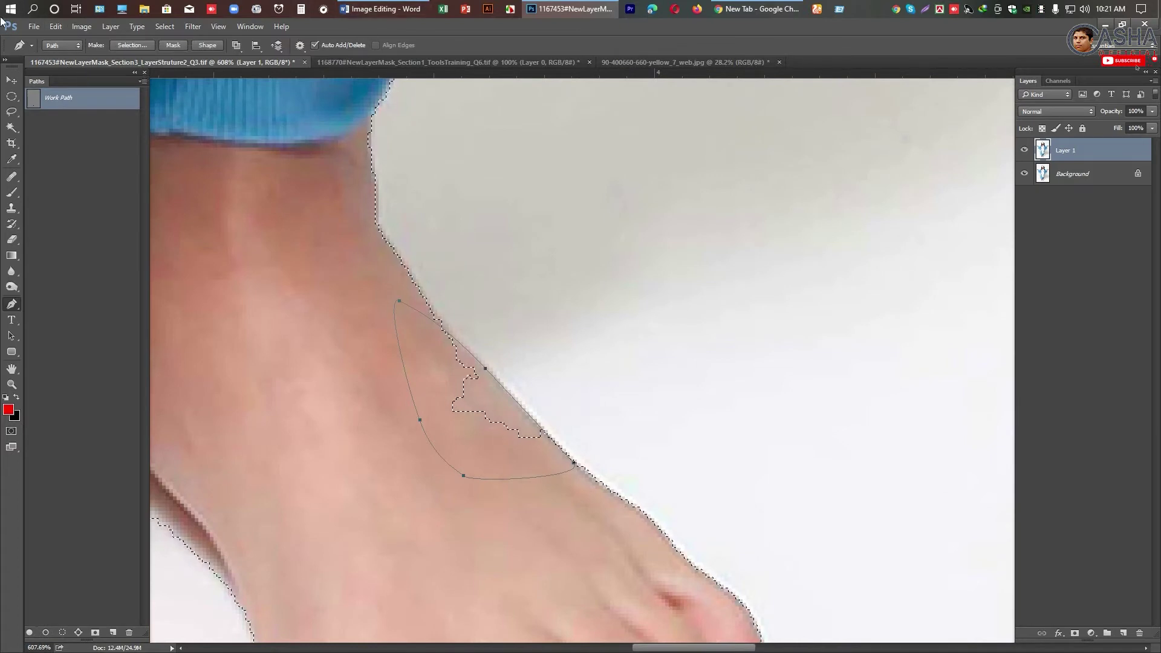
left_click(38, 104, "ctrl+shift")
Trace a Pen path along the edges of the right-hand foot's smaller toes, from the outermost toe to the gap beside the big toe.
scroll(480, 527, "down", 3)
scroll(644, 545, "up", 3)
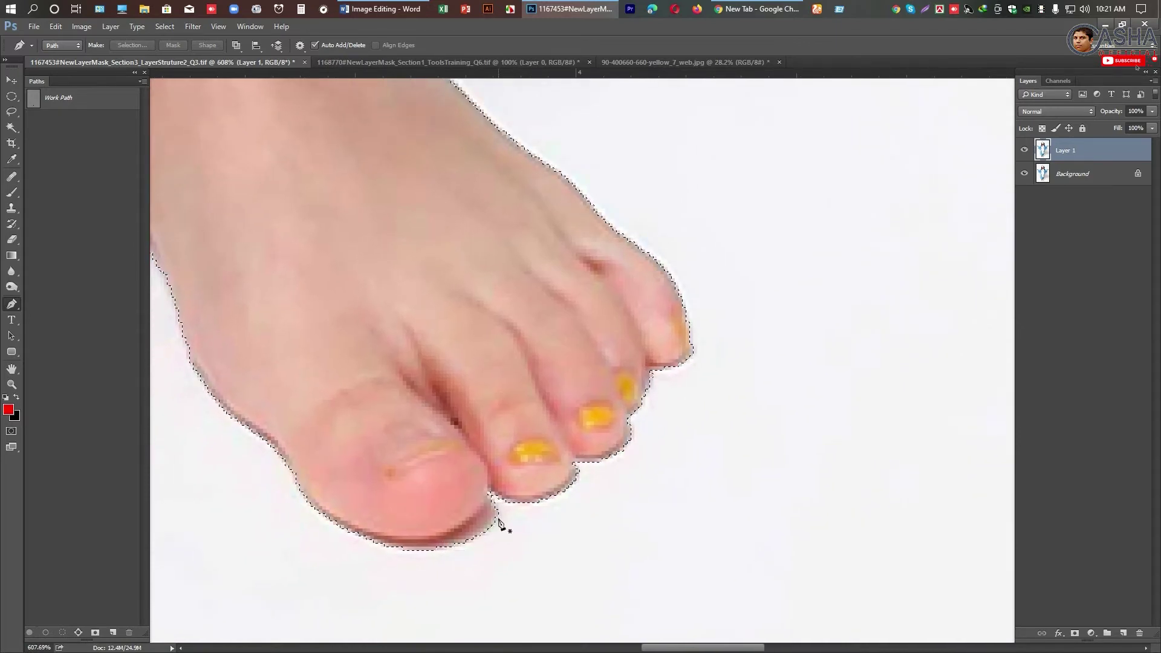
scroll(500, 526, "up", 3)
scroll(462, 547, "down", 3)
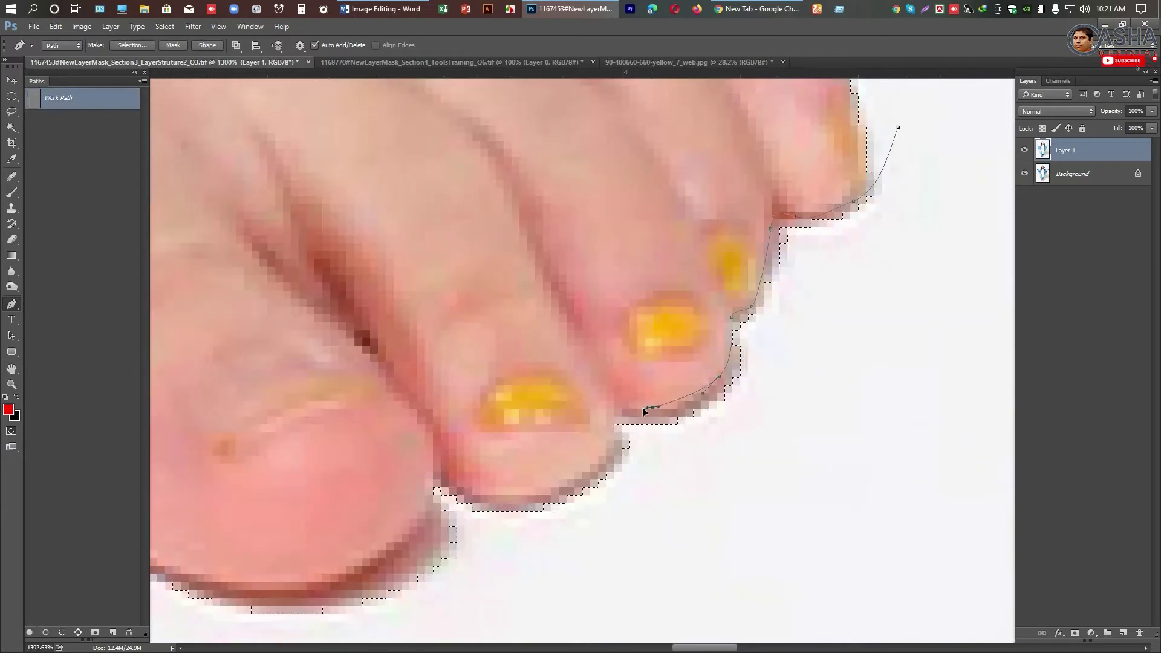
scroll(611, 439, "down", 2)
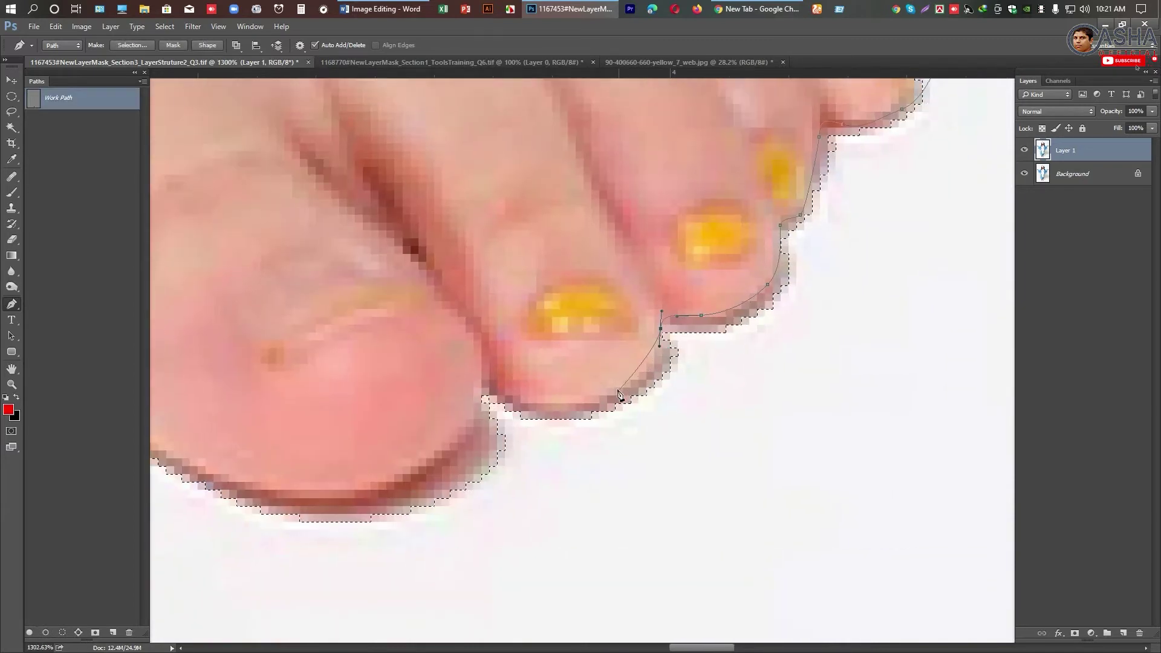
left_click(579, 407)
scroll(637, 406, "left", 2)
left_click_drag(596, 381, 565, 362)
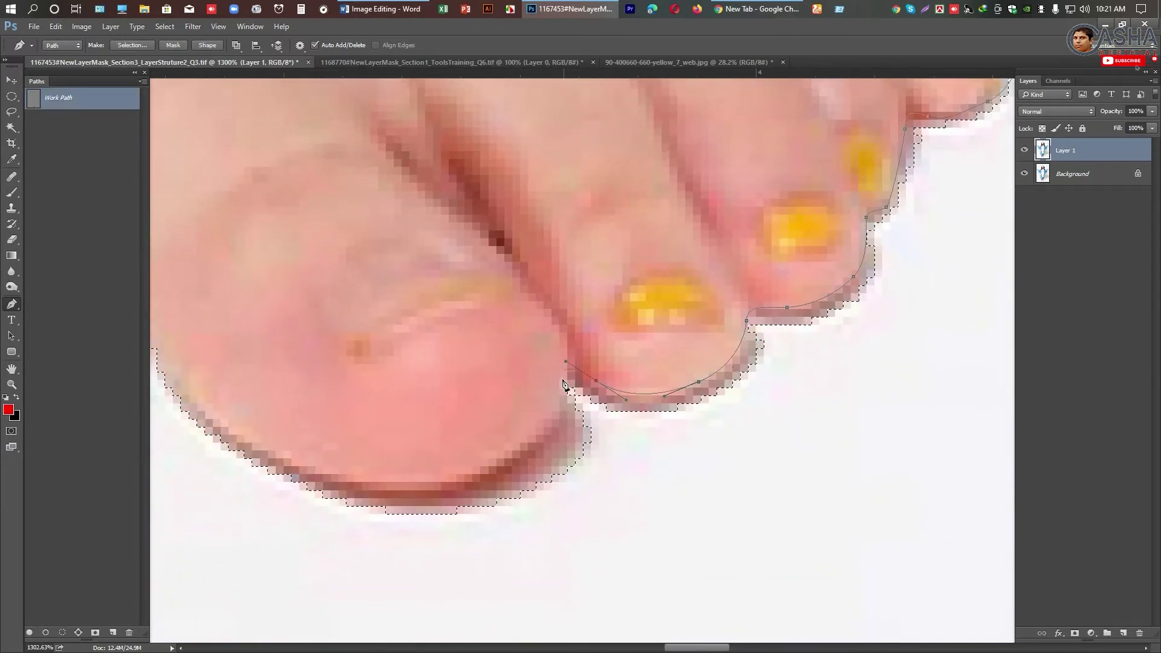
Continue the path around the underside of the big toe to its inner edge.
scroll(557, 453, "down", 2)
scroll(605, 379, "left", 2)
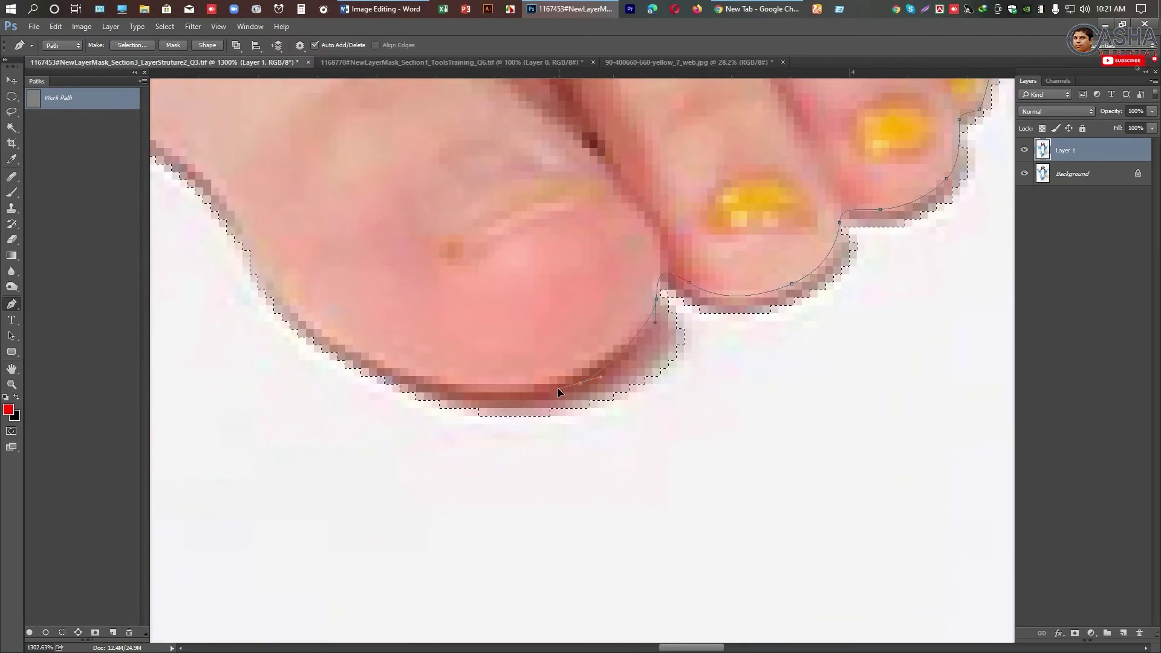
scroll(536, 392, "down", 5)
scroll(519, 387, "up", 5)
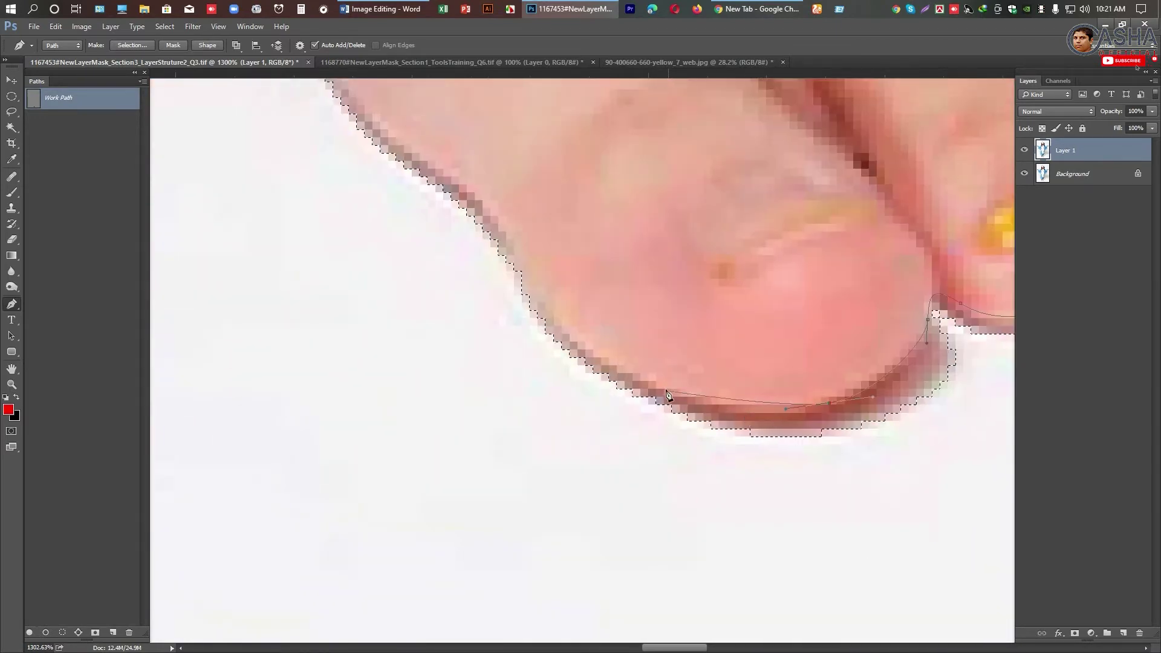
left_click_drag(659, 385, 598, 357)
scroll(582, 355, "down", 2)
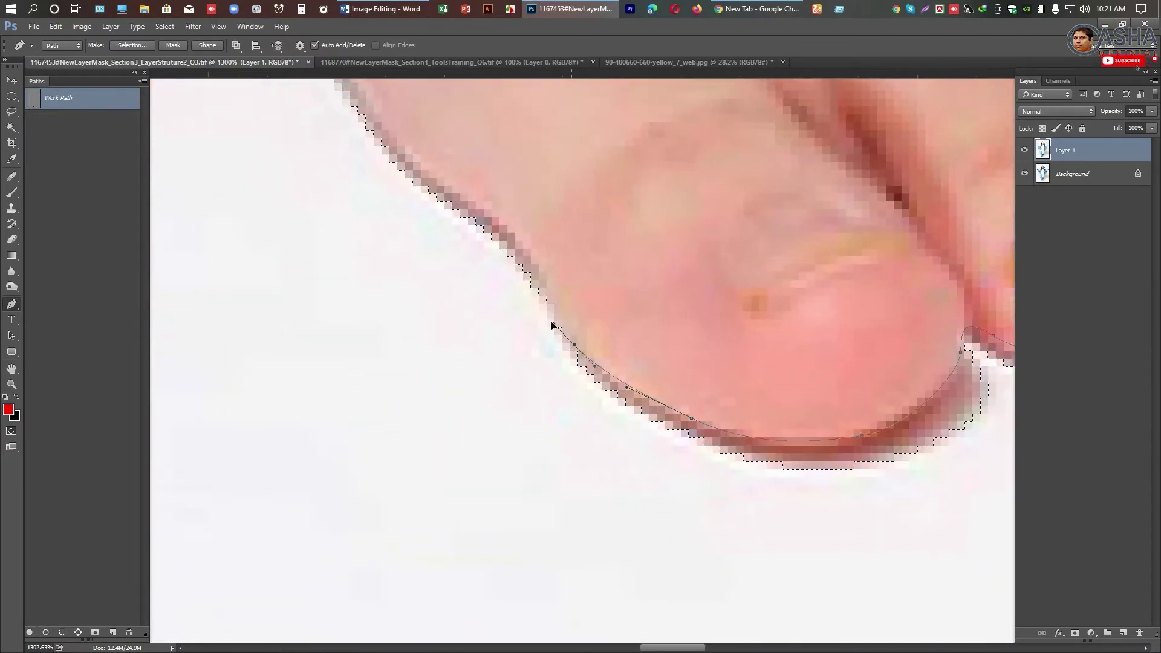
Close the path through the white backdrop below the toes and add its area to the selection.
scroll(549, 326, "down", 3)
left_click_drag(504, 366, 513, 436)
left_click_drag(692, 534, 786, 537)
scroll(892, 495, "right", 5)
left_click_drag(691, 488, 700, 476)
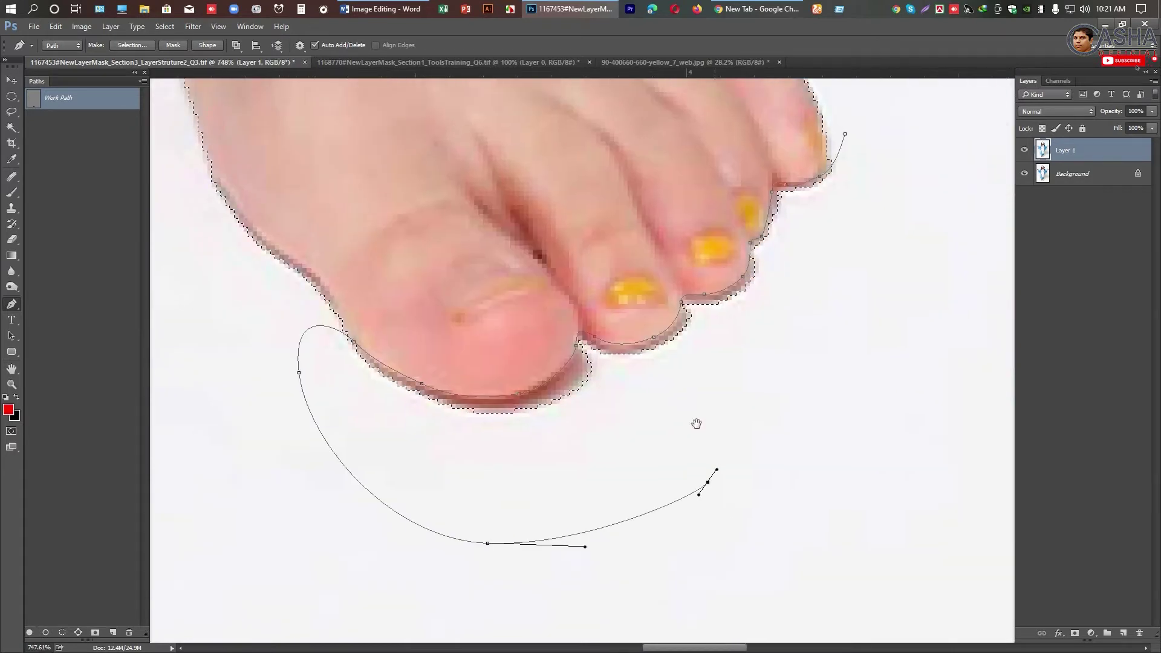
left_click_drag(858, 318, 876, 297)
left_click(830, 142)
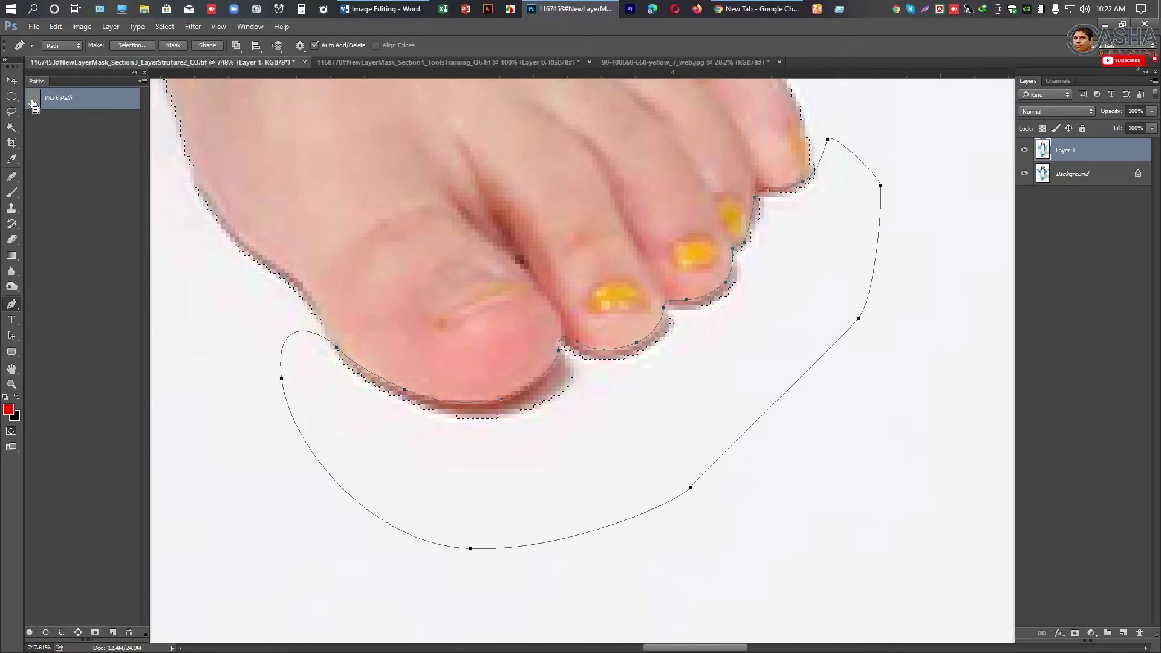
left_click(85, 139)
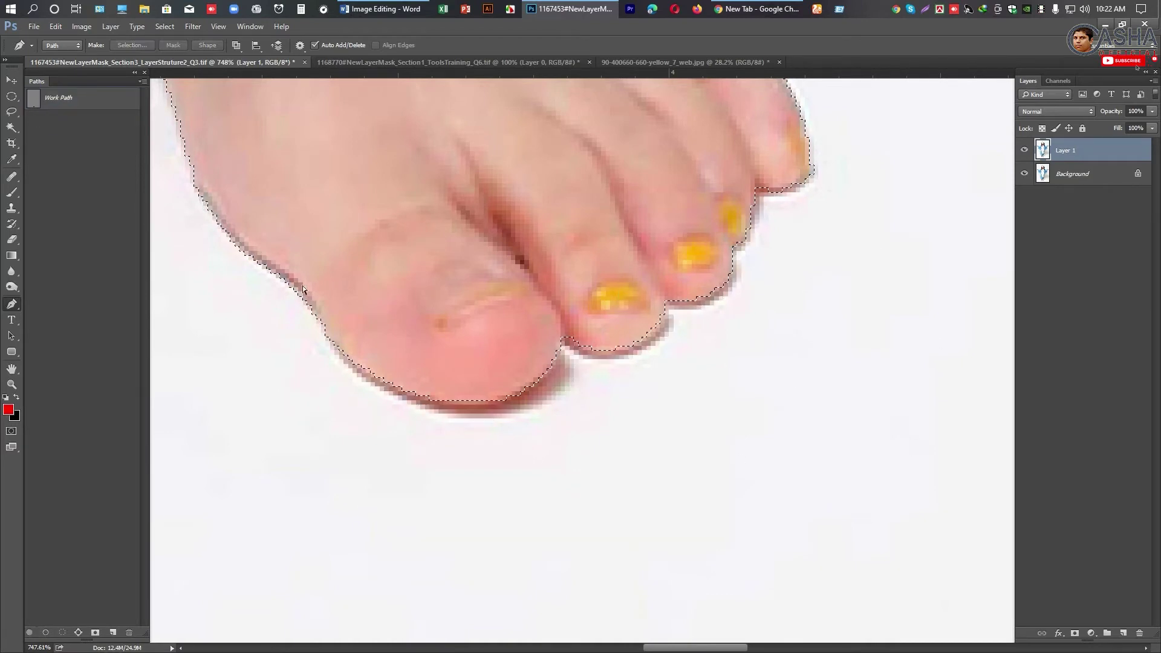
Draw a closed Pen path along the right-hand foot's inner edge above the big toe and add its area to the selection.
scroll(682, 246, "down", 4)
left_click_drag(427, 326, 597, 347)
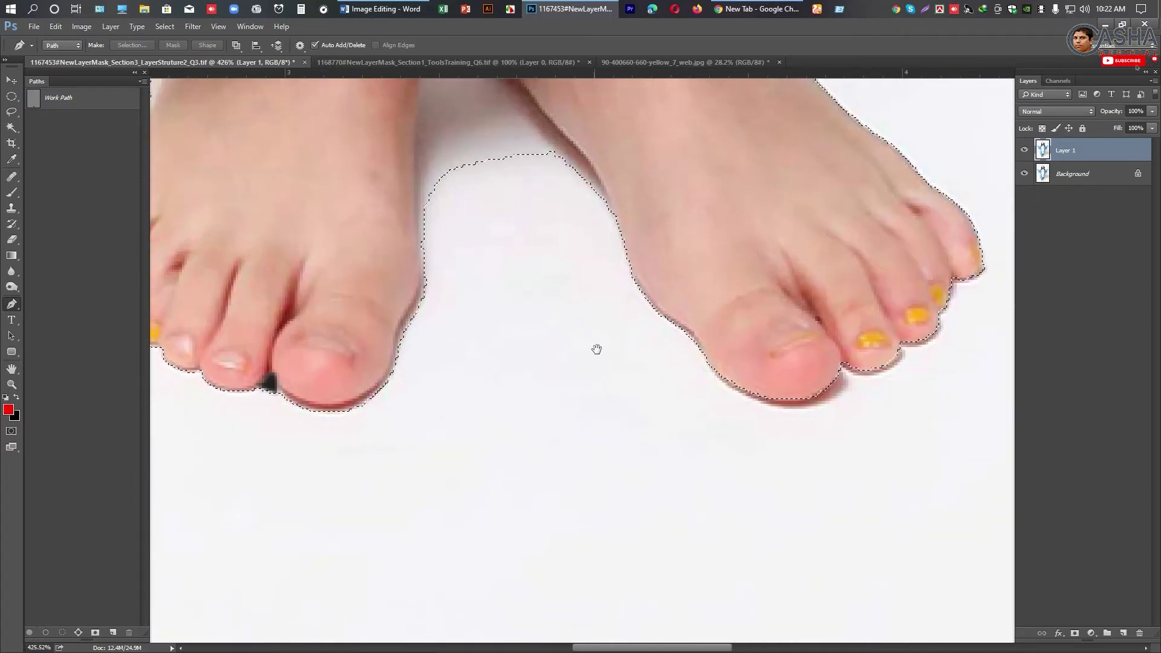
scroll(723, 407, "up", 4)
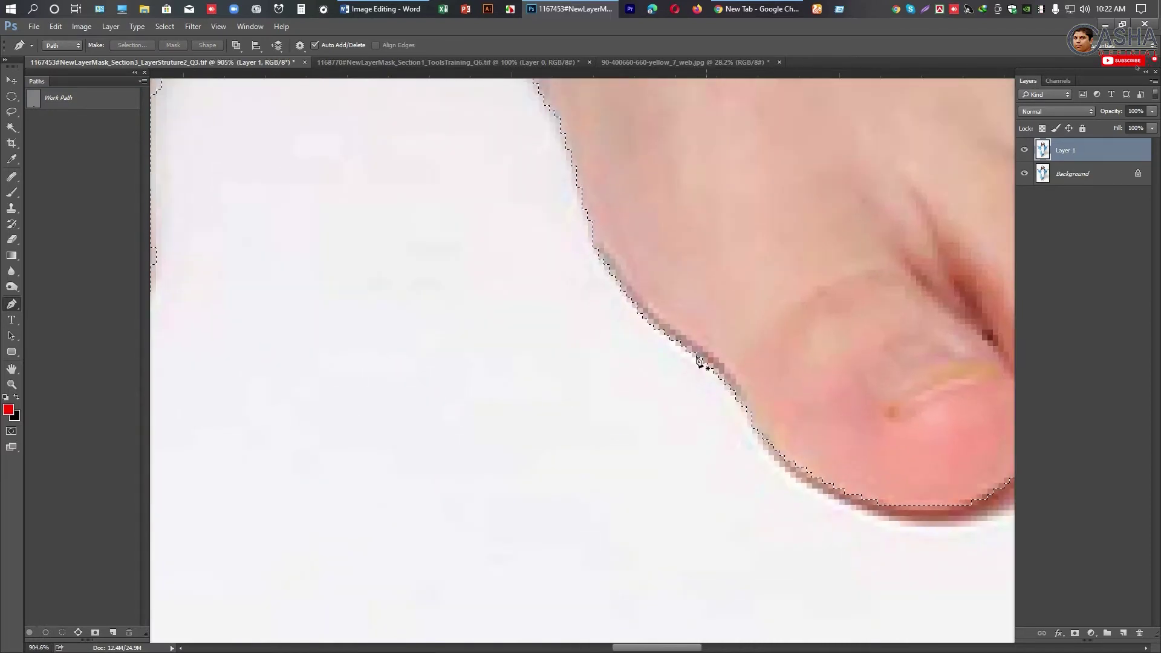
left_click(547, 198)
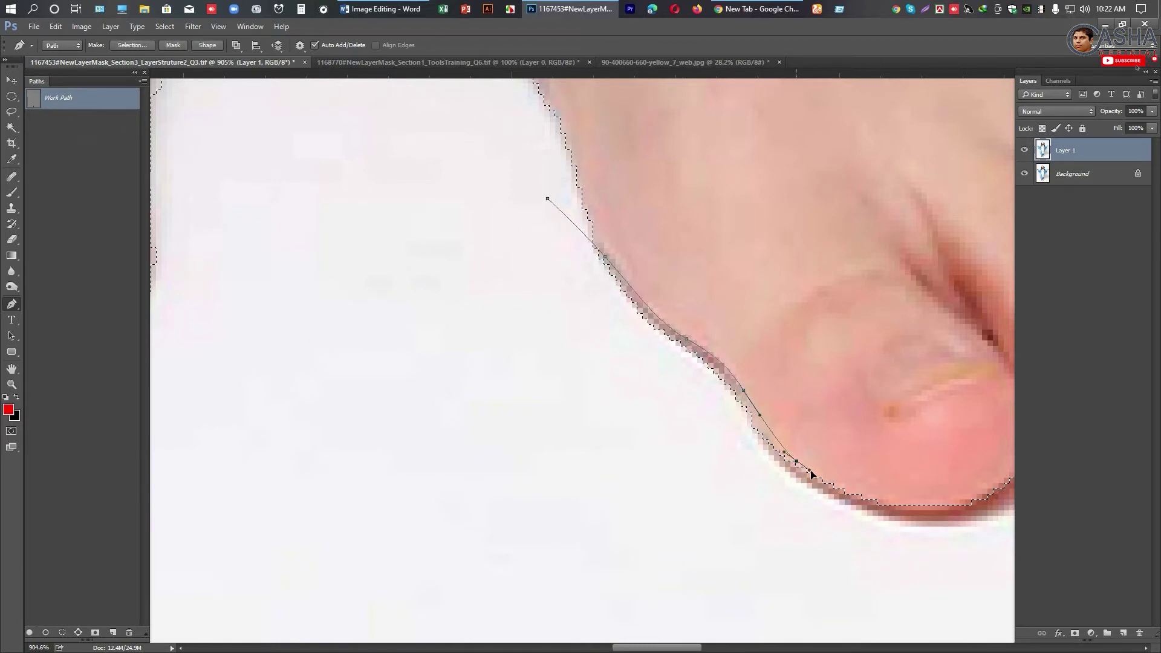
left_click(853, 532)
left_click_drag(614, 482, 557, 424)
left_click_drag(471, 246, 482, 197)
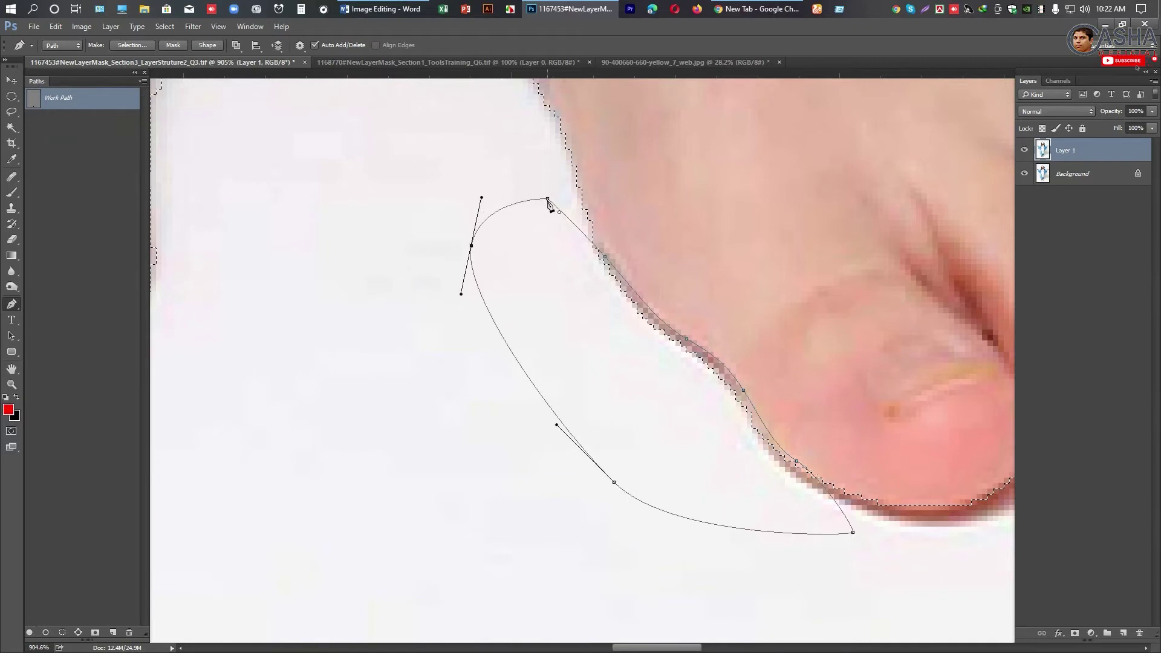
left_click(548, 200)
left_click(36, 103, "ctrl+shift")
Trace a Pen path up the right-hand foot's inner edge to the costume hem and down the left-hand ankle, around the gap between the legs.
left_click_drag(740, 357, 495, 216)
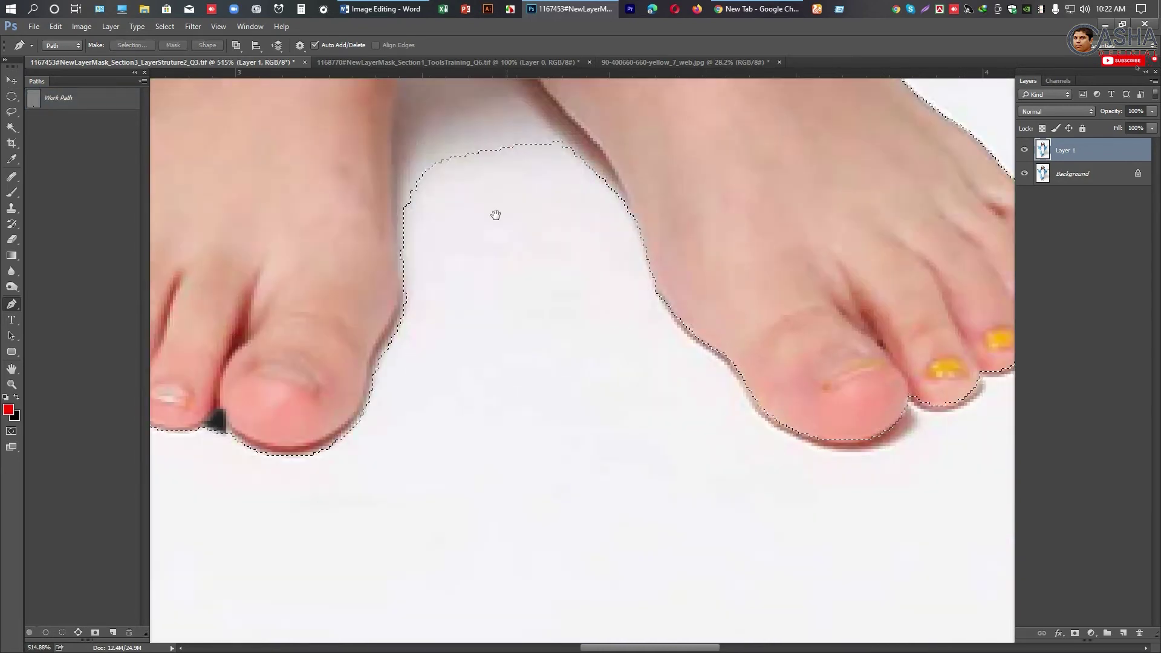
left_click_drag(411, 175, 459, 287)
scroll(563, 155, "down", 2)
scroll(562, 296, "down", 2)
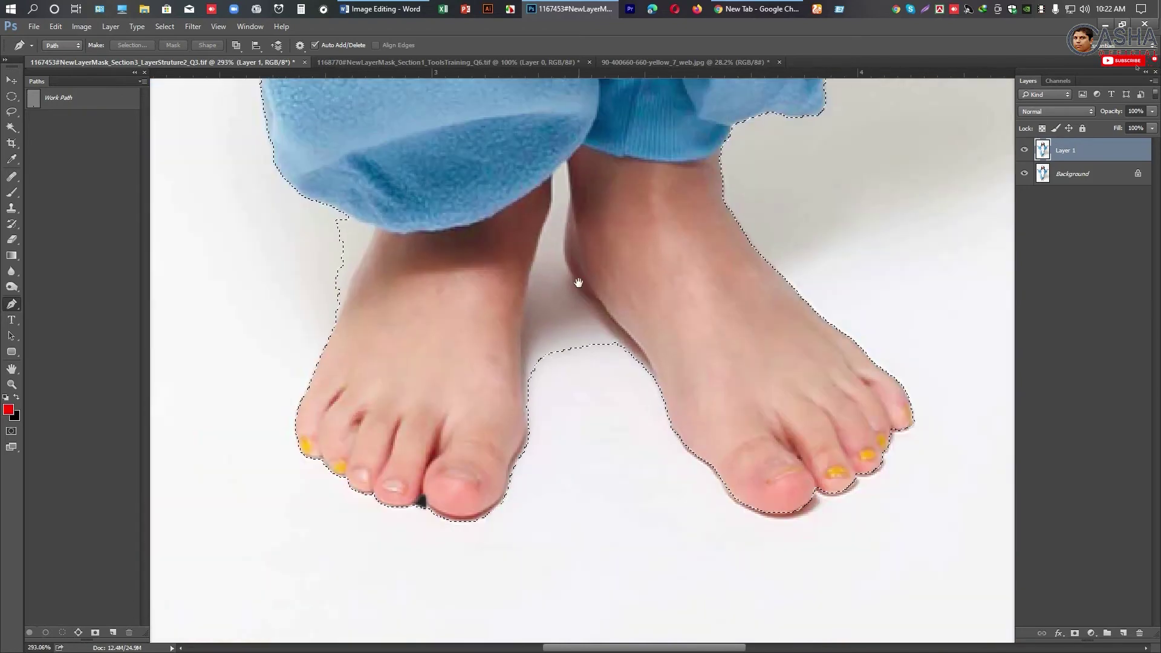
scroll(586, 264, "up", 1)
scroll(557, 208, "up", 2)
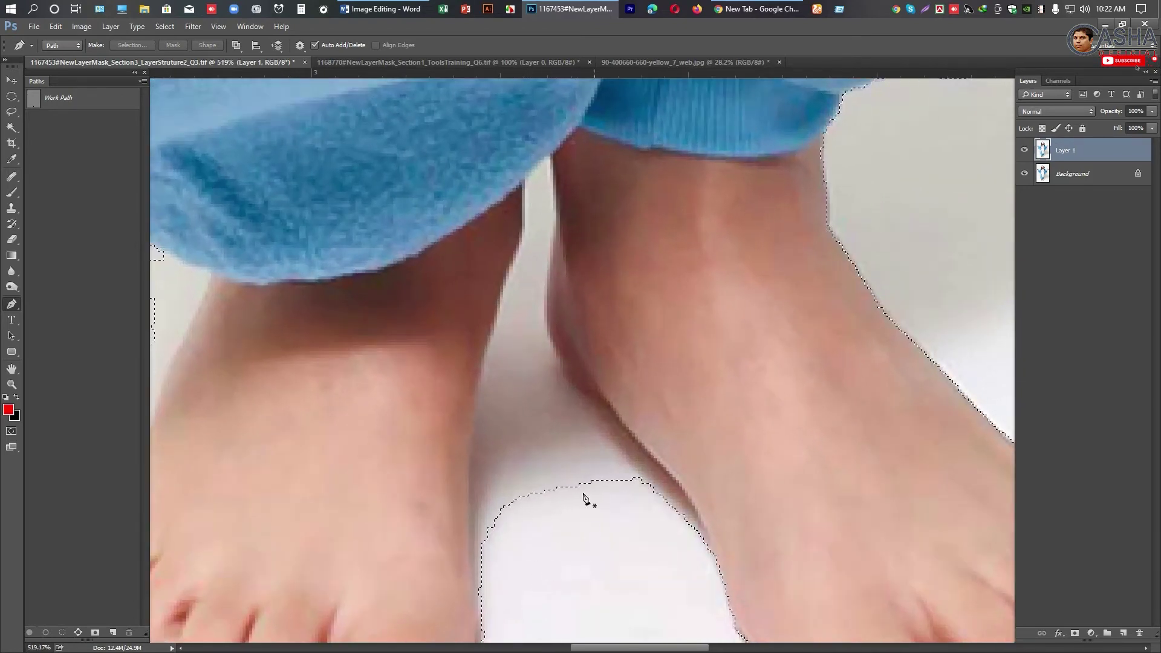
left_click_drag(709, 608, 714, 592)
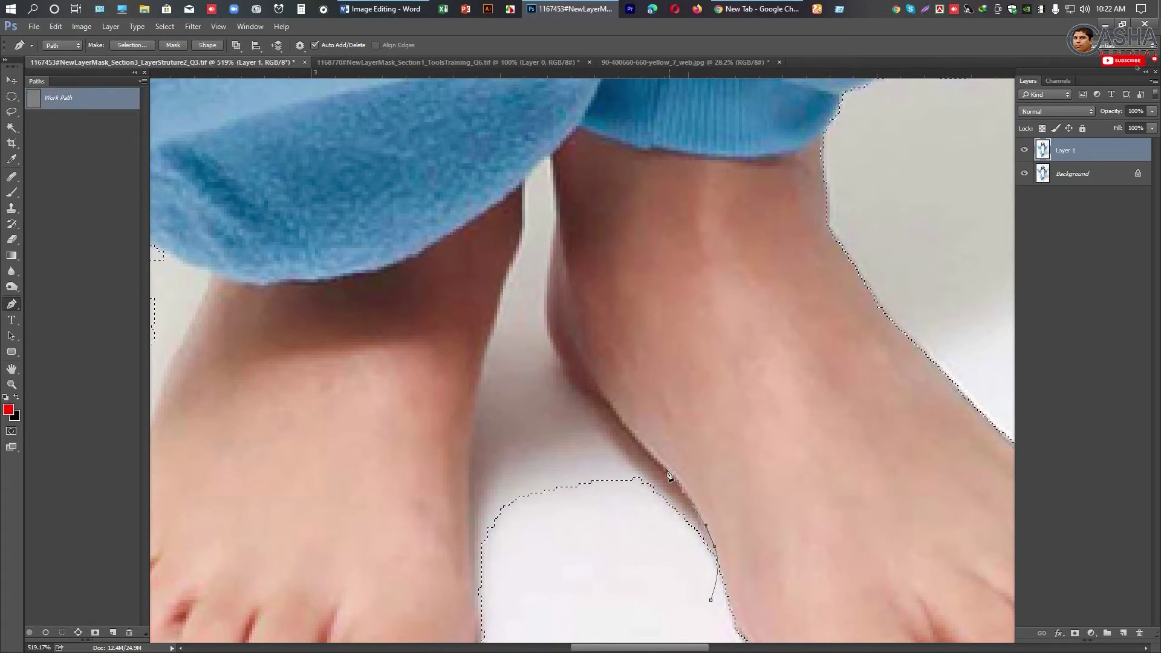
scroll(635, 438, "up", 3)
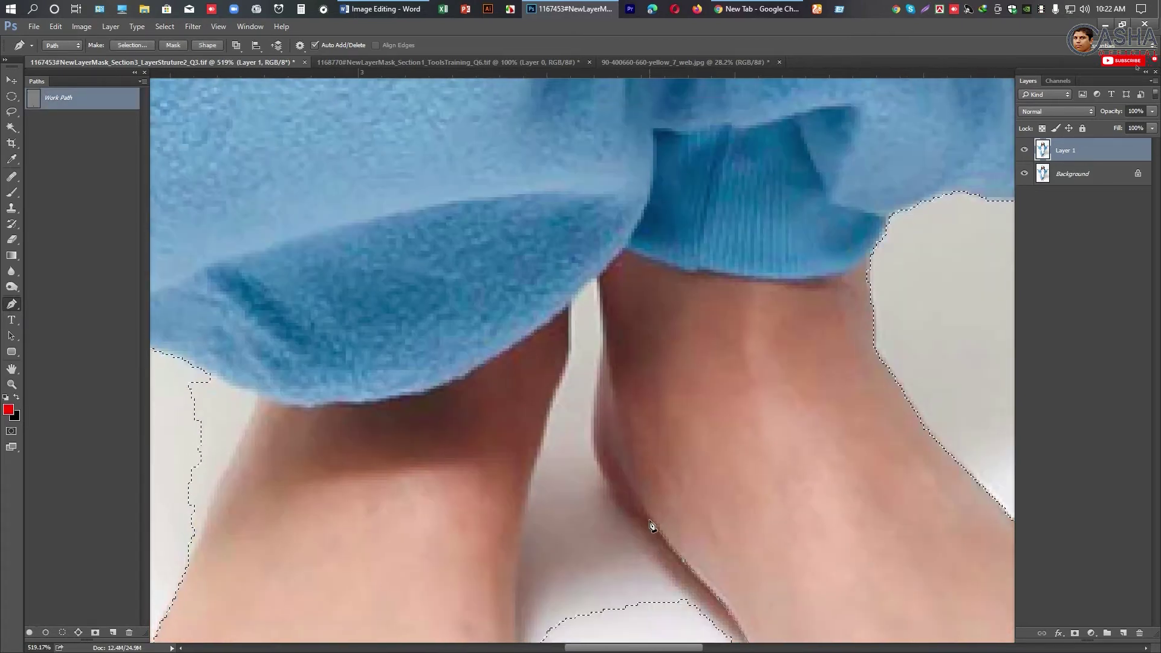
scroll(603, 490, "up", 3)
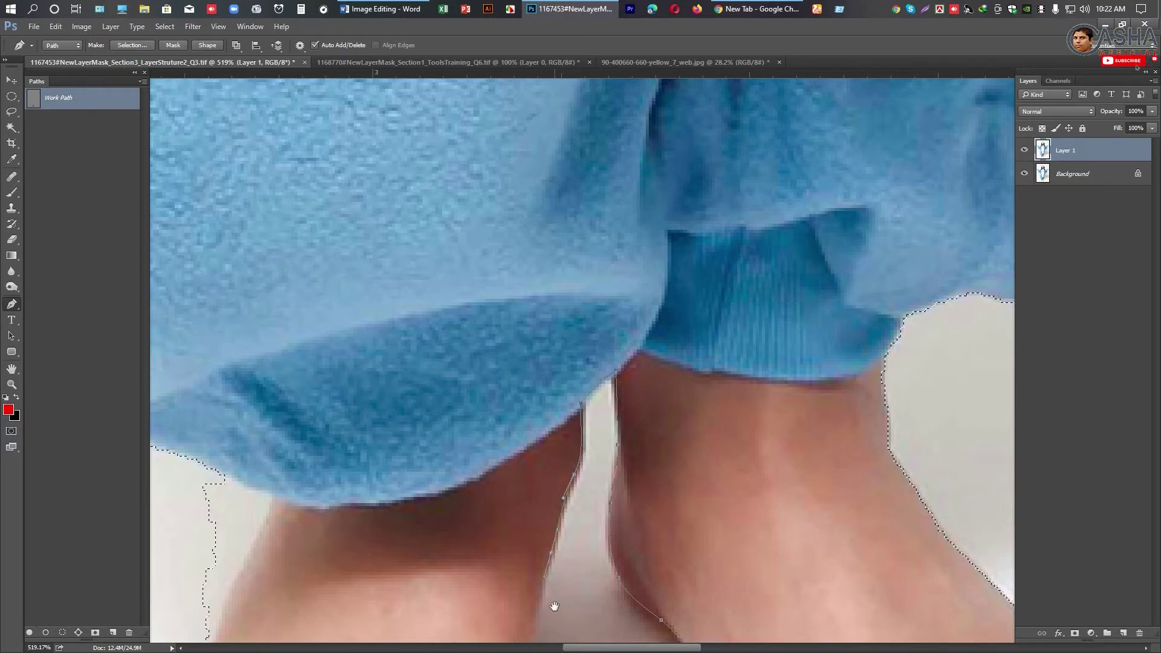
Continue the path down the left-hand foot's inner edge and around its big toe to the gap beside the next toe.
left_click_drag(554, 605, 569, 328)
left_click_drag(571, 463, 566, 357)
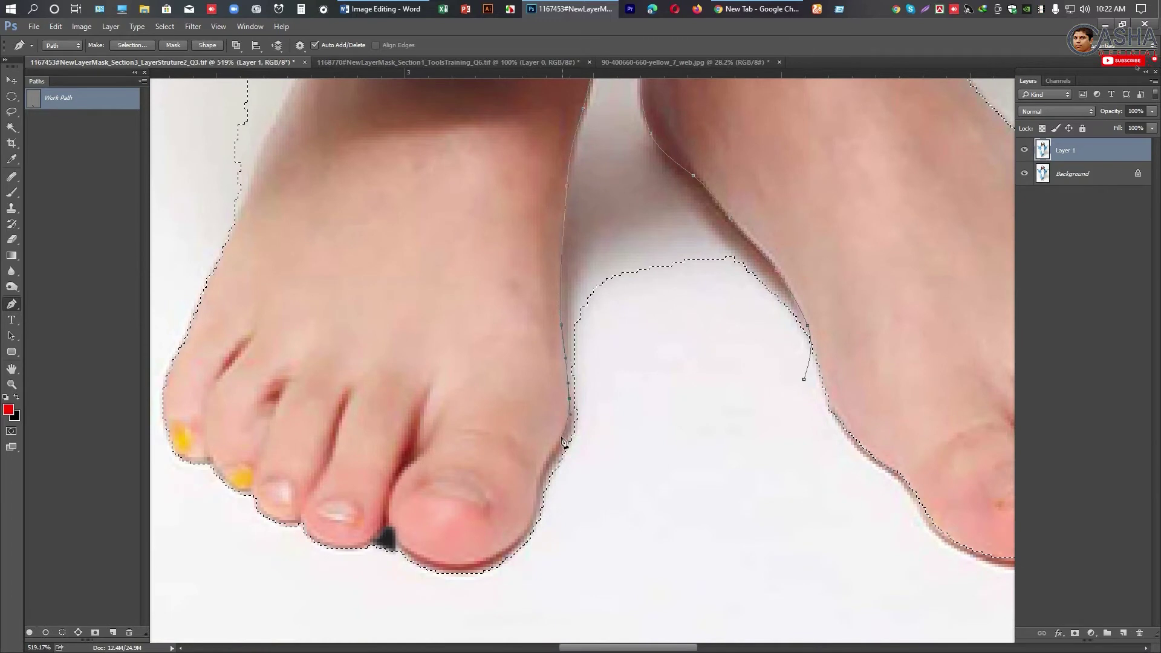
left_click(534, 515)
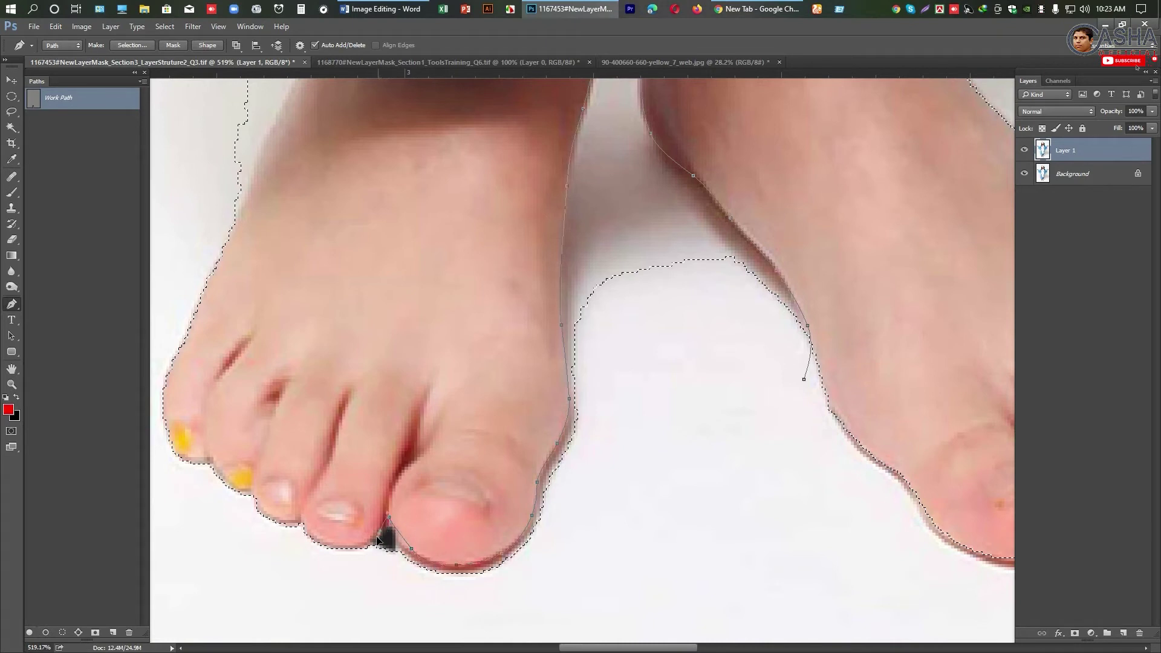
Close the path through the white backdrop between the feet and add its area to the selection.
left_click(325, 570)
left_click(607, 604)
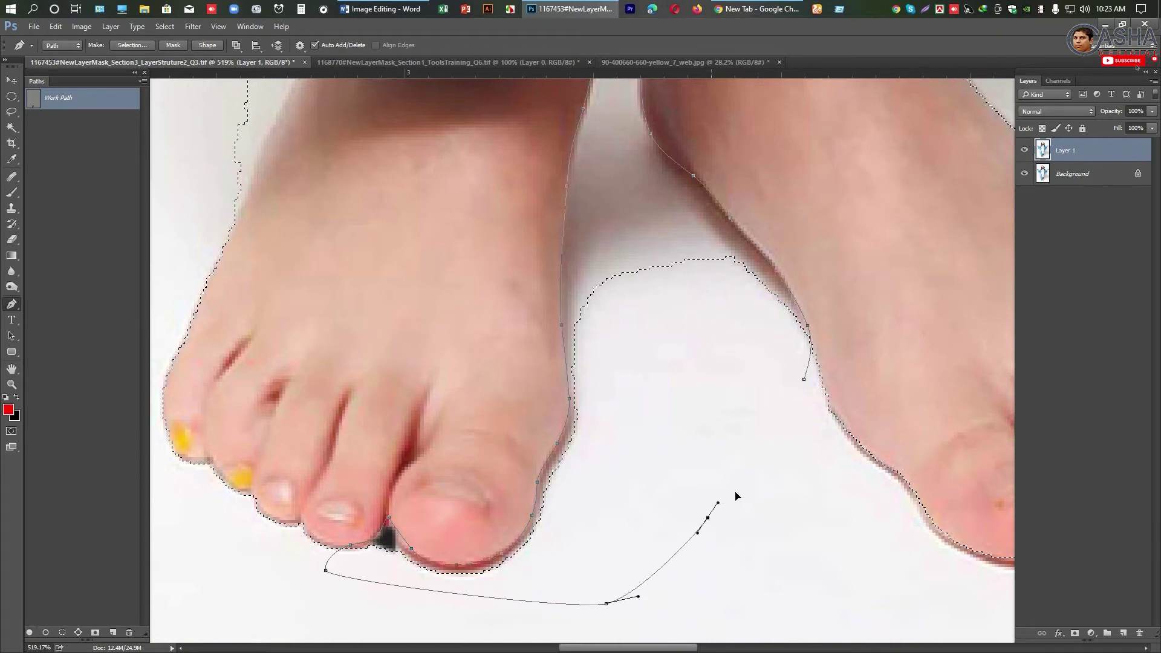
left_click(708, 518)
left_click(805, 380)
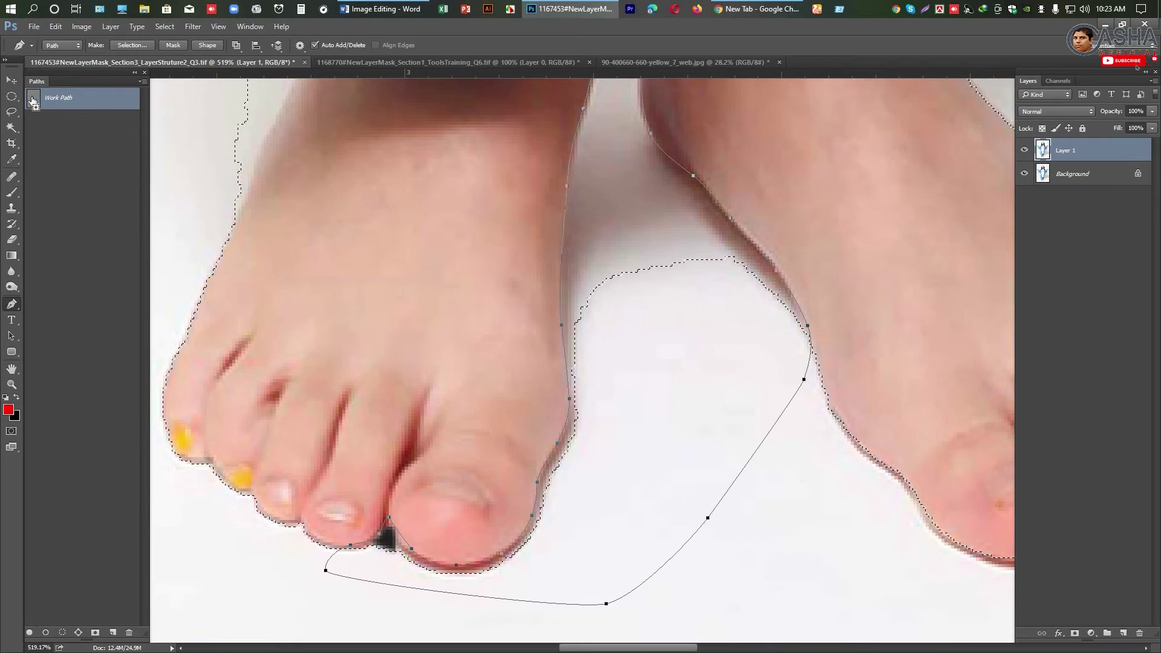
left_click(46, 122)
Draw a closed Pen path over the unselected backdrop between the costume hem and the left-hand foot's outer ankle and add it to the selection.
key("ctrl+0")
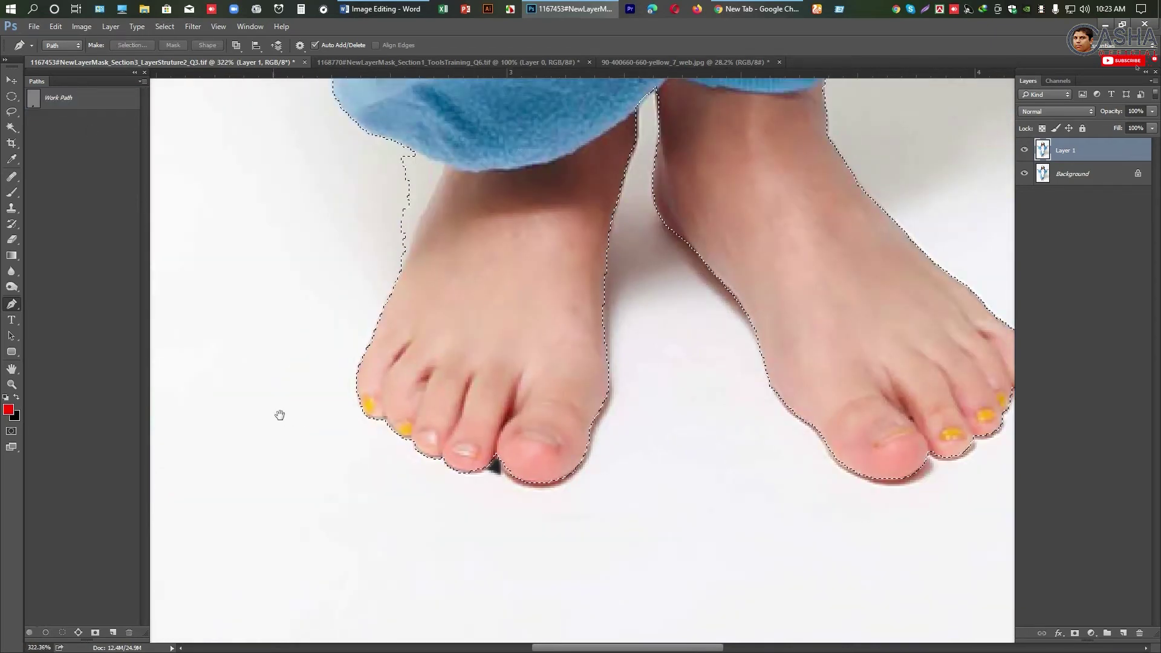
scroll(552, 234, "up", 8)
scroll(613, 345, "up", 1)
left_click(507, 291)
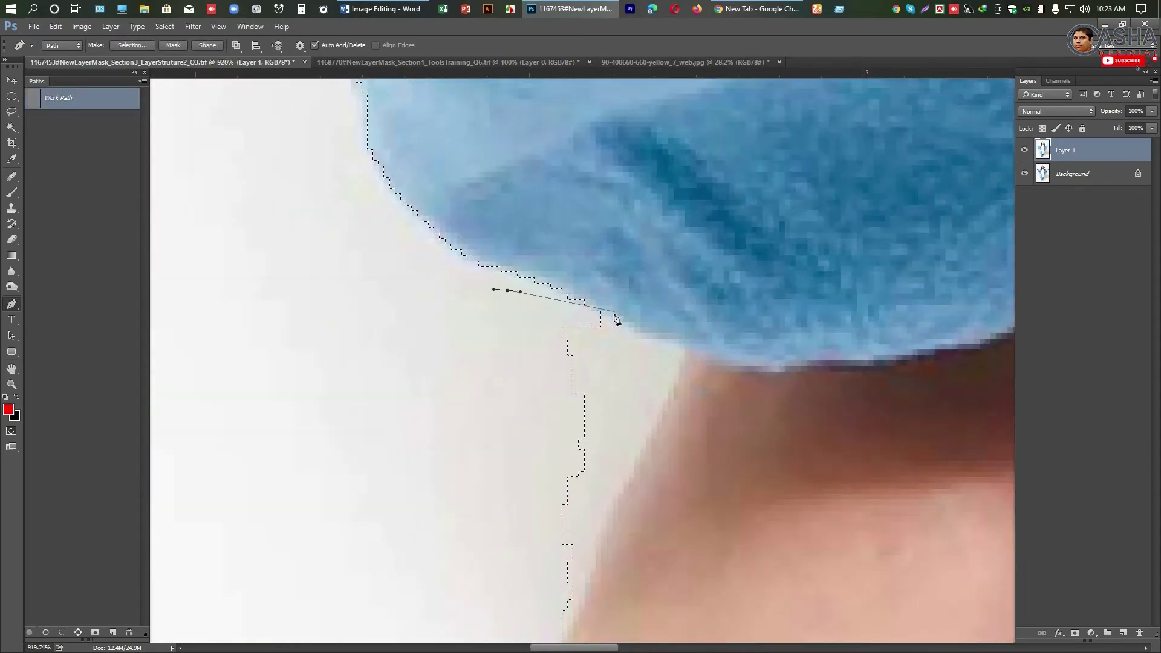
left_click_drag(617, 319, 660, 345)
left_click_drag(635, 464, 632, 497)
left_click_drag(609, 559, 640, 374)
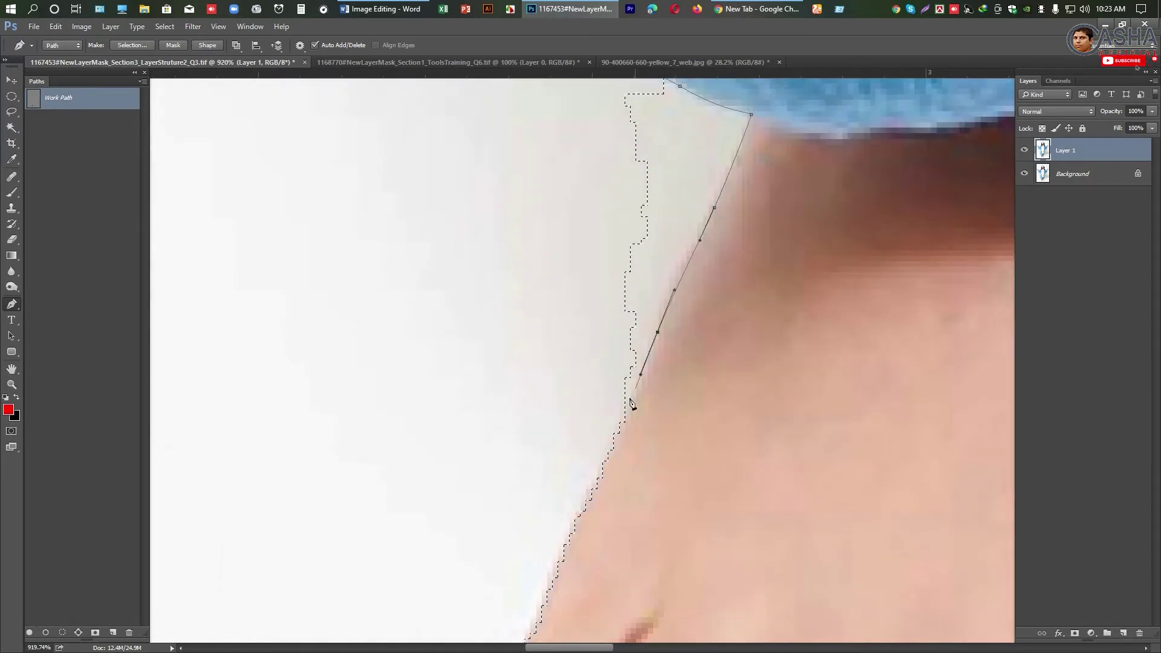
left_click(602, 476)
left_click_drag(474, 399, 470, 328)
left_click_drag(516, 230, 474, 415)
left_click(509, 287)
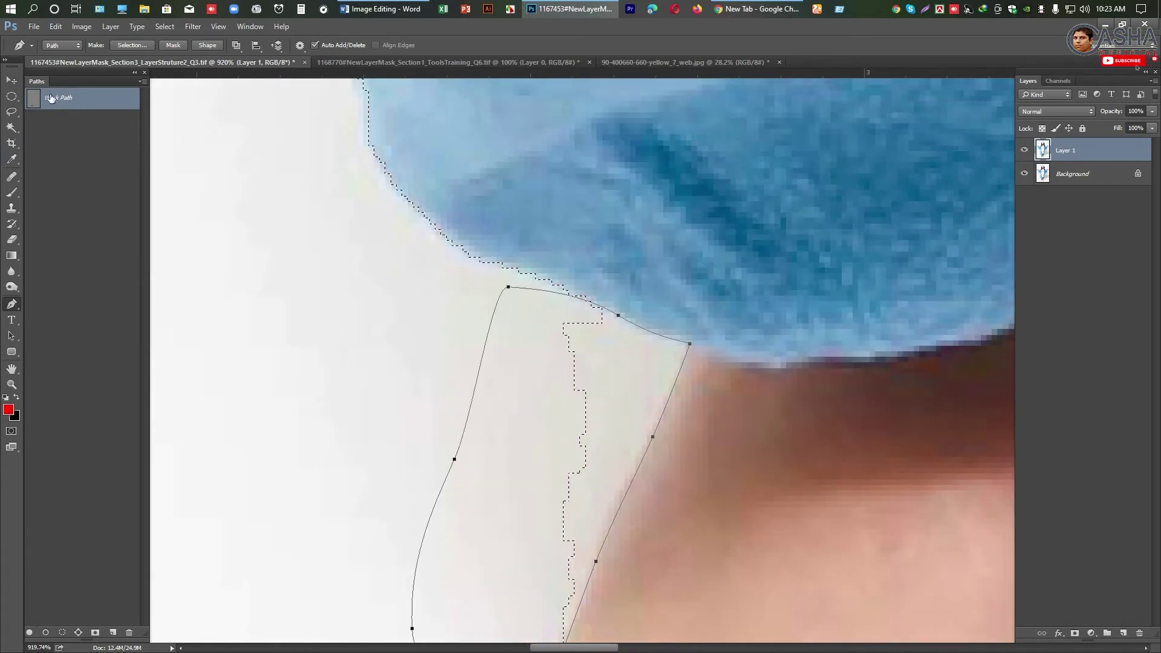
left_click(32, 101, "ctrl+shift")
Examine the selection edge from the feet up the costume legs and sides to the scalloped sleeves.
scroll(363, 182, "down", 10)
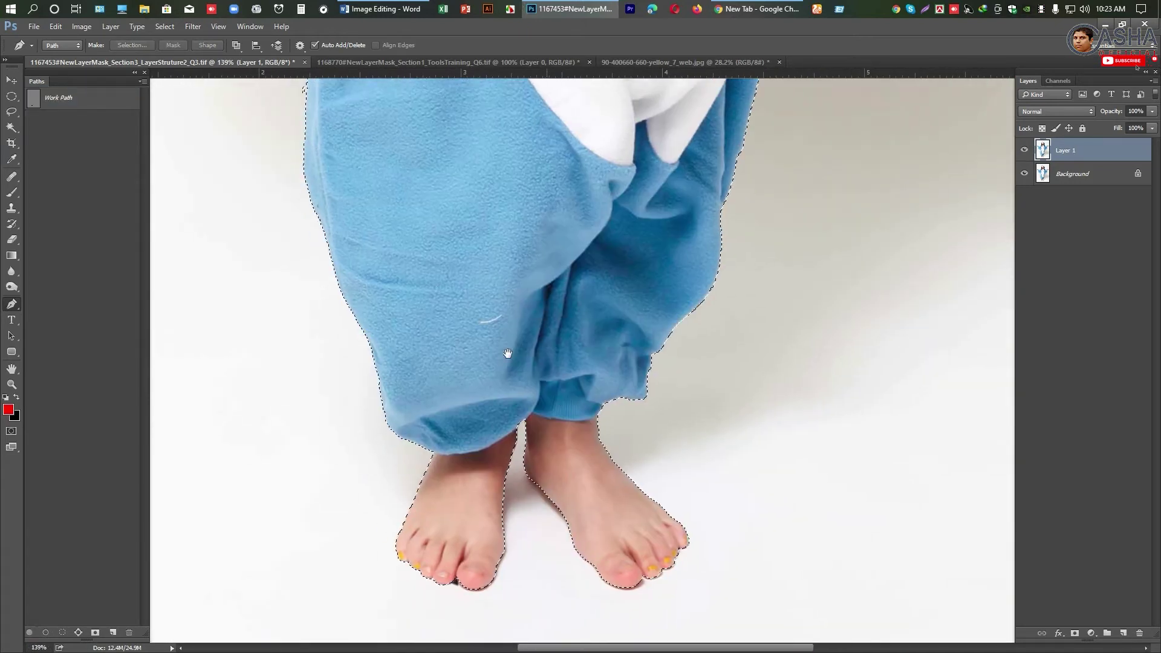
left_click_drag(648, 186, 532, 445)
scroll(433, 267, "up", 2)
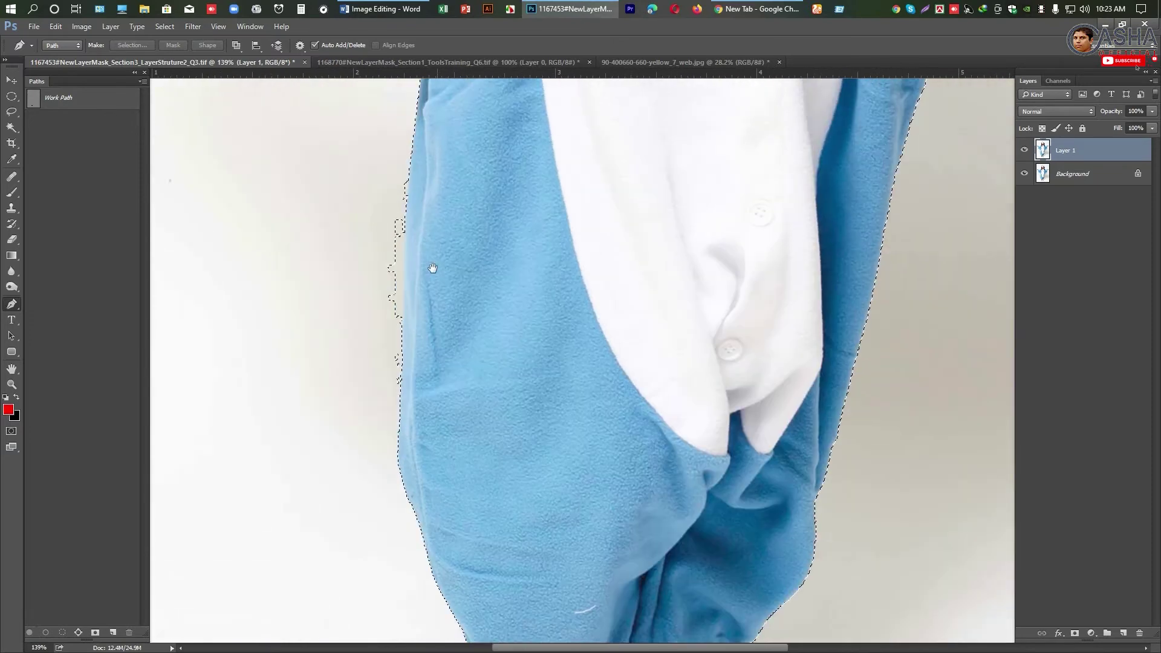
scroll(394, 230, "up", 2)
scroll(448, 519, "down", 3)
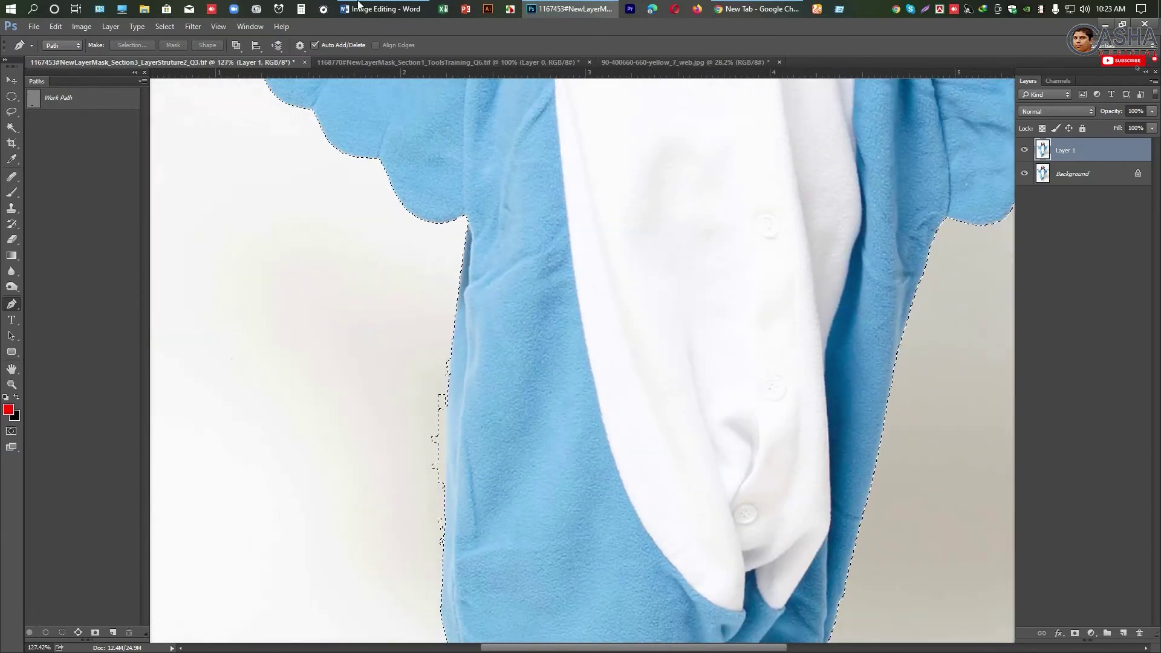
scroll(492, 297, "down", 1)
Switch to the gold buttons image and convert its Layer 0 into a background layer.
left_click(376, 64)
scroll(562, 408, "up", 5)
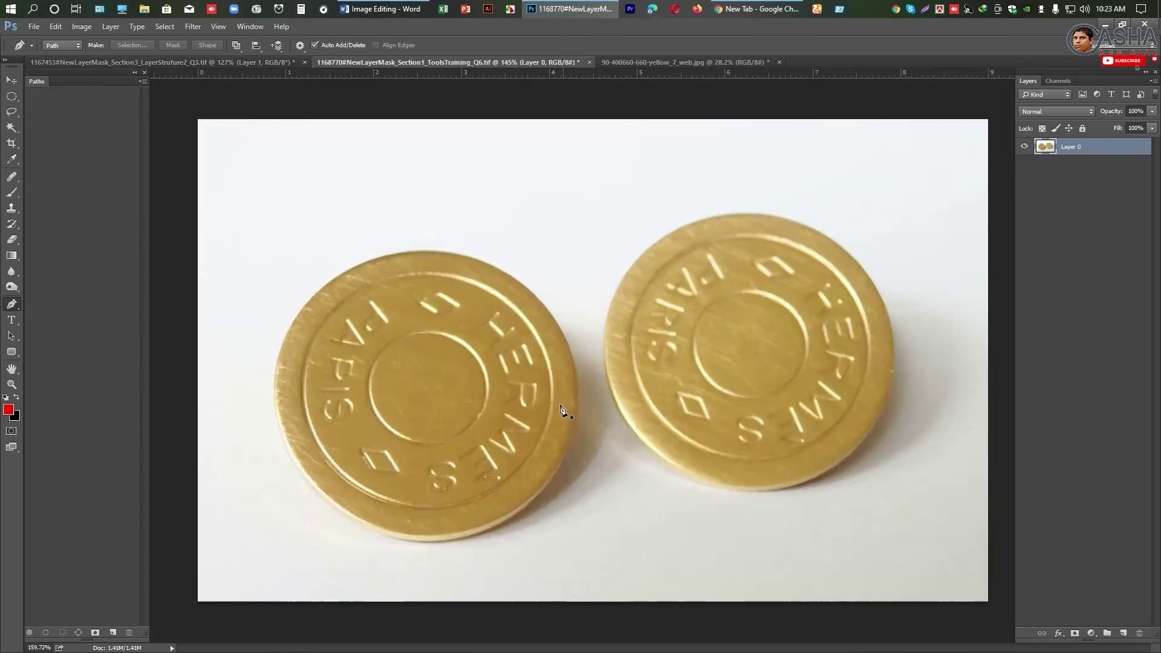
scroll(536, 409, "down", 6)
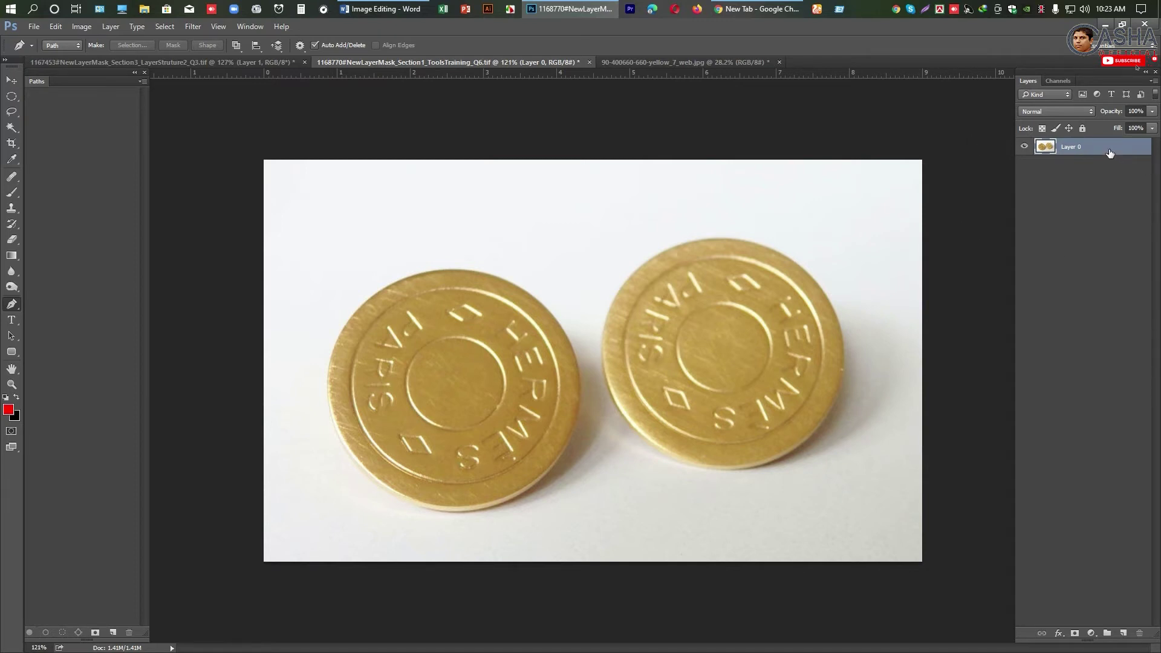
left_click(107, 27)
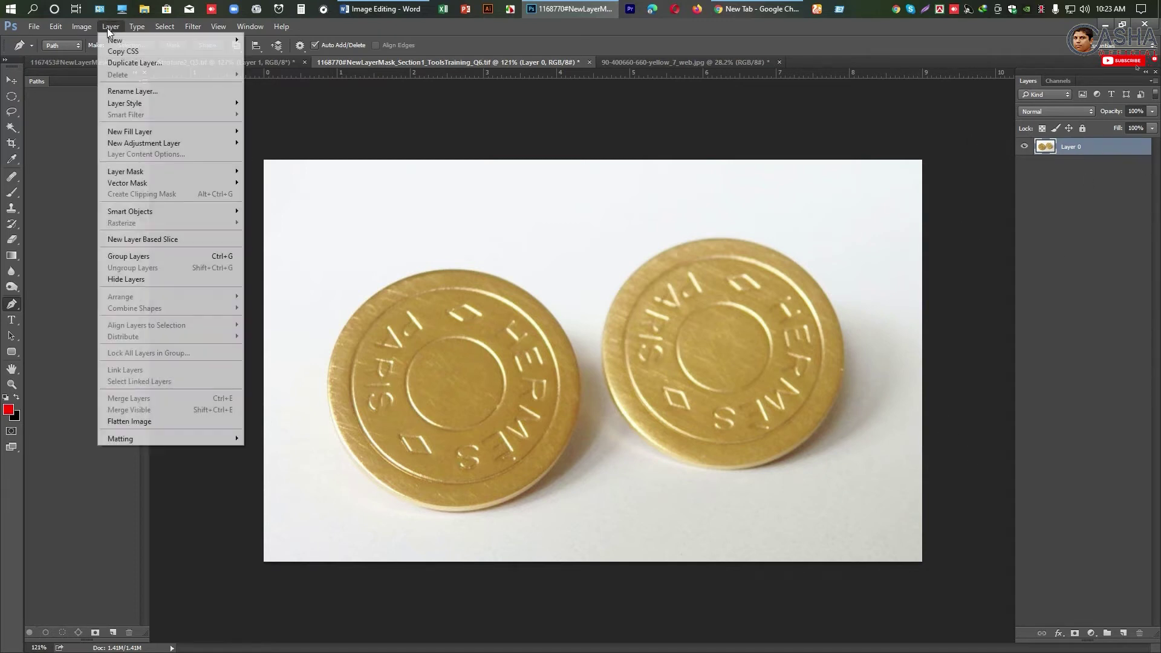
mouse_move(126, 42)
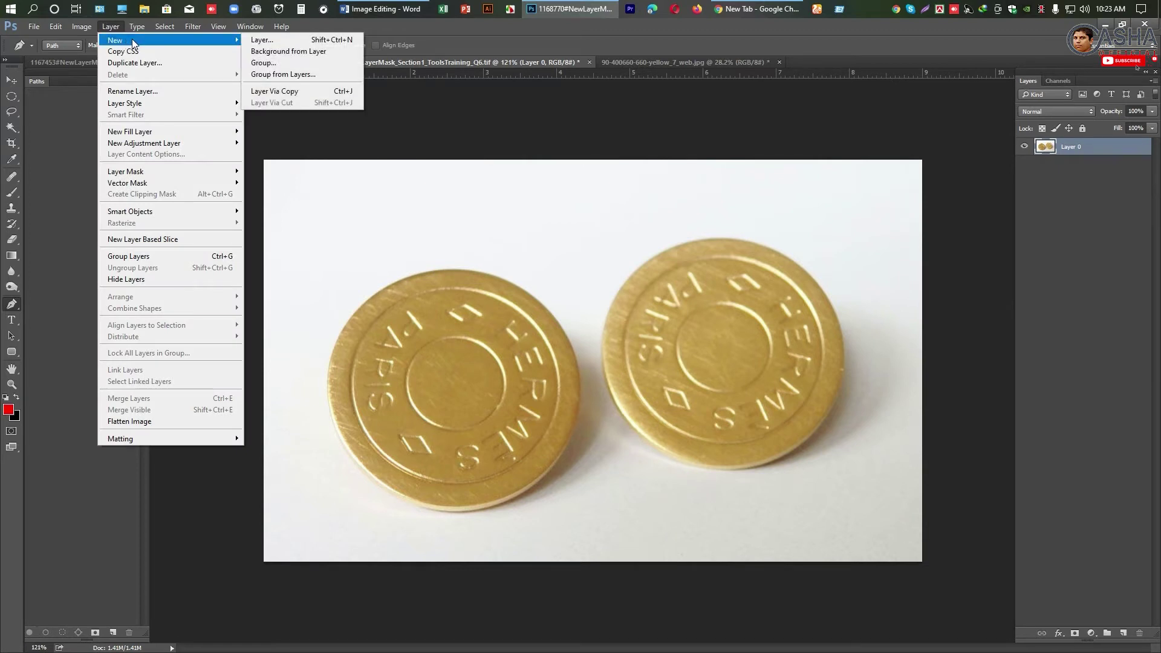
left_click(306, 57)
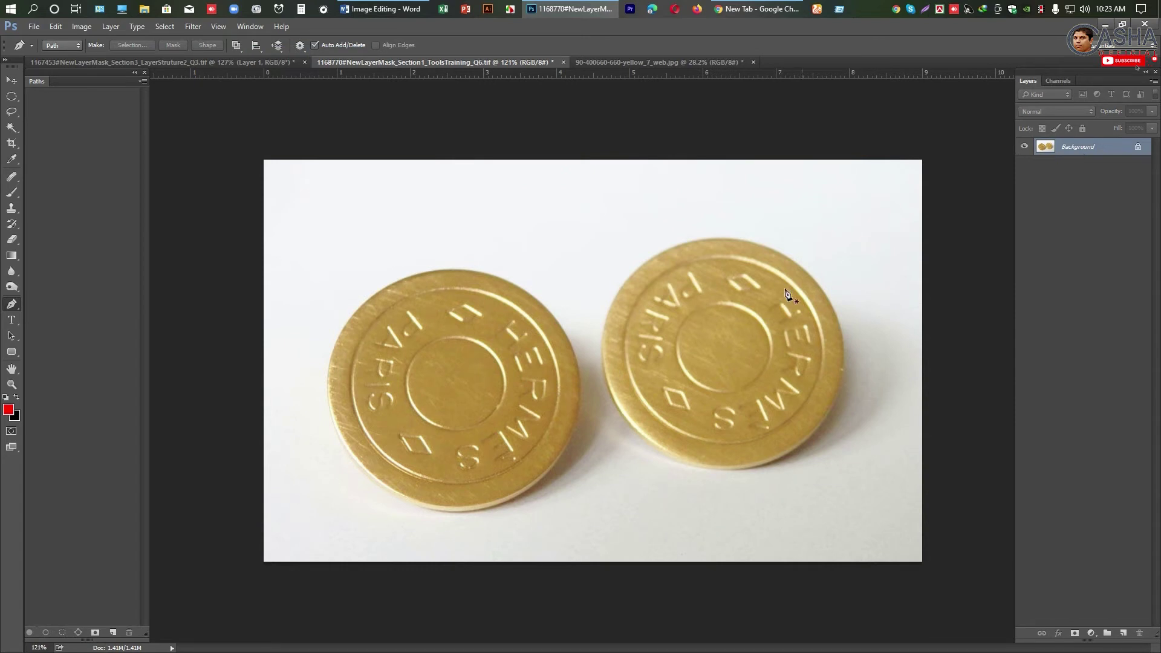
Select the white backdrop around both gold buttons with the Magic Wand tool at tolerance 32.
scroll(519, 321, "up", 2)
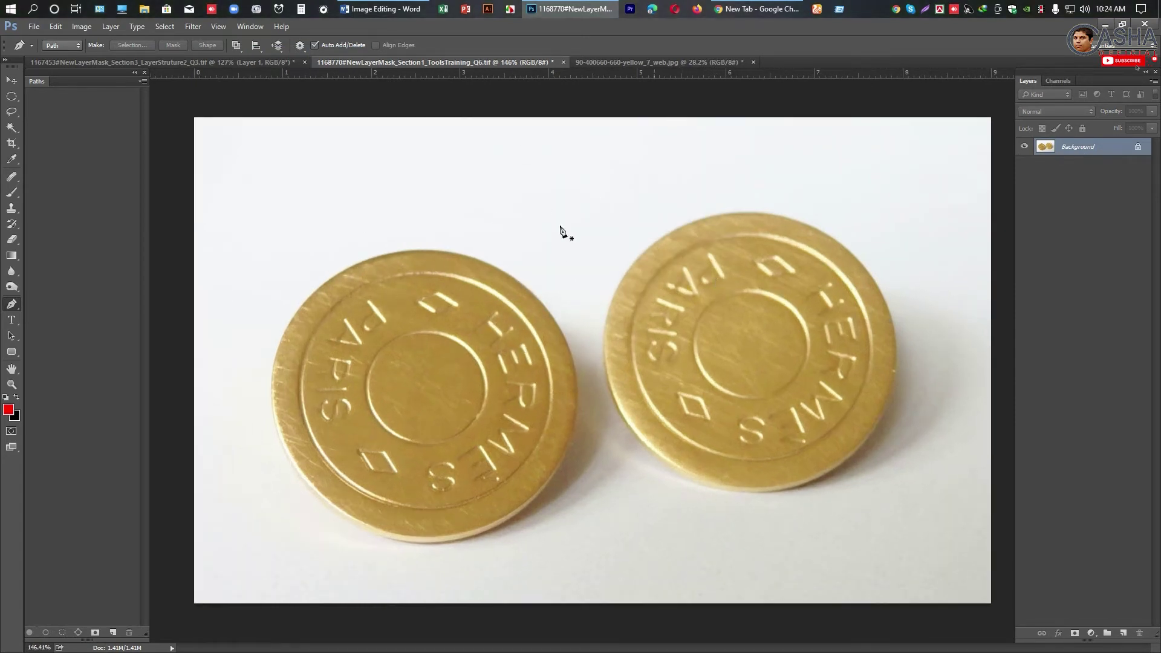
key("w")
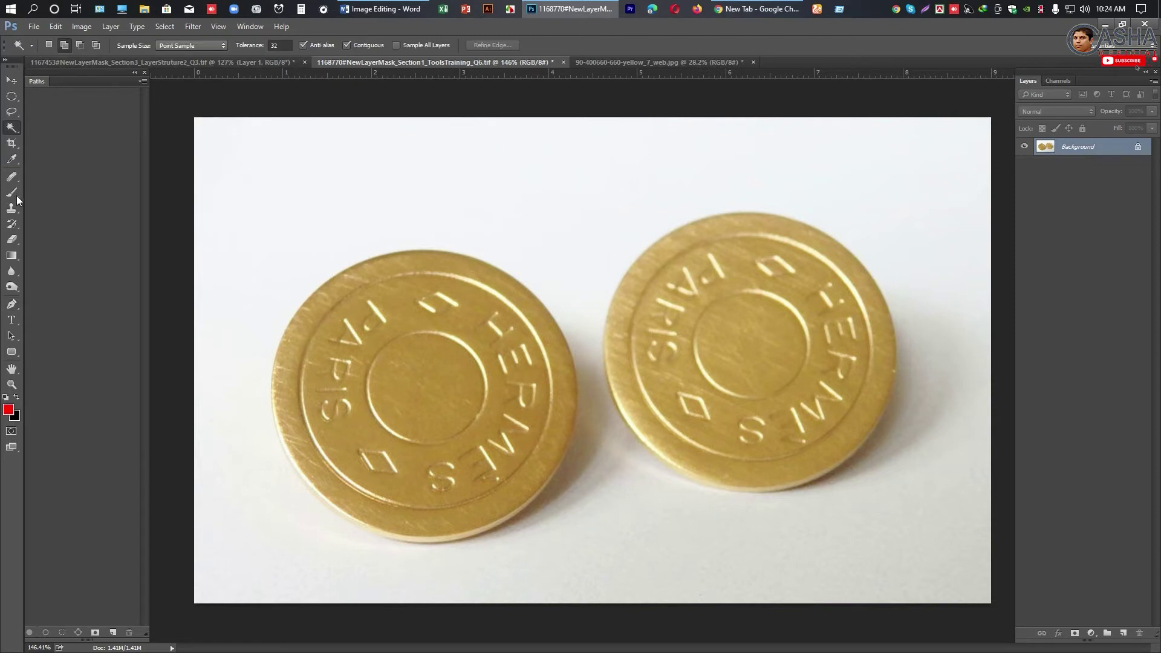
right_click(11, 129)
left_click(62, 140)
left_click(336, 199)
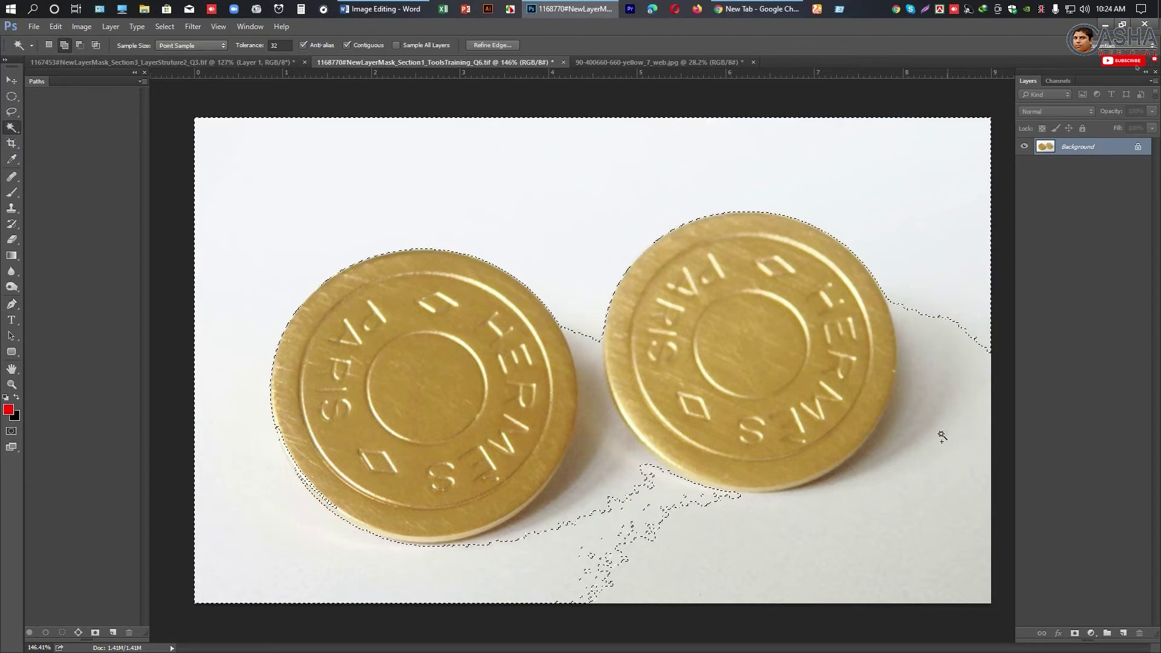
Examine the selection edge around the left-hand button's rim, across the gap between the buttons and along the right-hand button's lower rim.
scroll(374, 381, "up", 3)
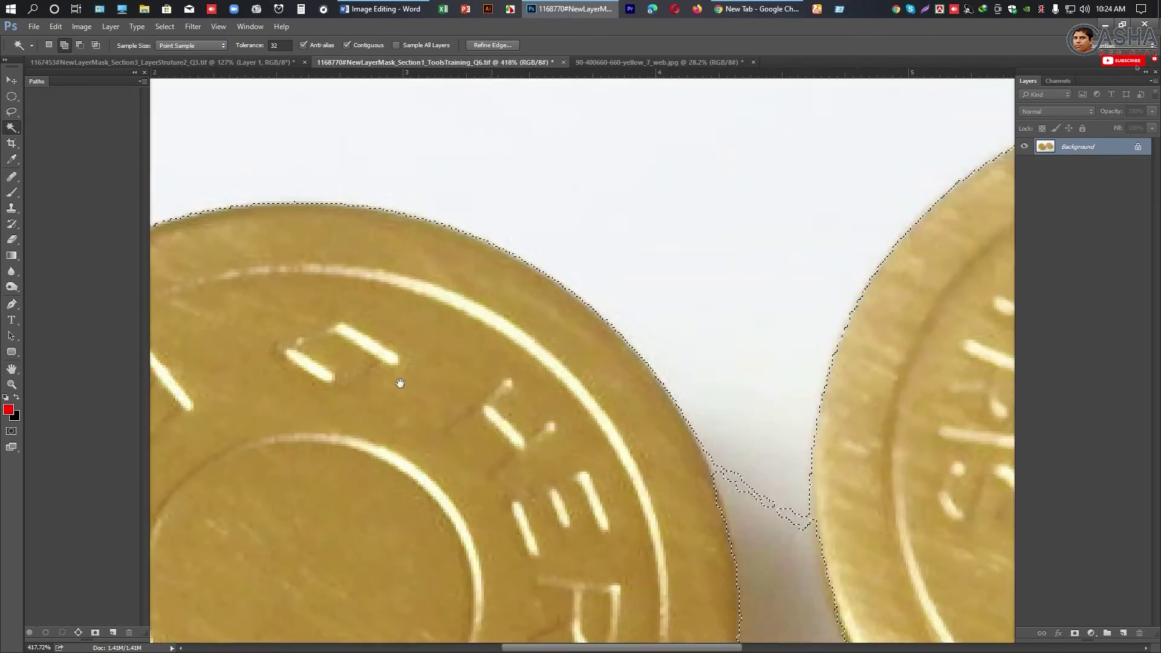
left_click_drag(121, 339, 355, 393)
scroll(355, 394, "down", 10)
scroll(329, 381, "right", 3)
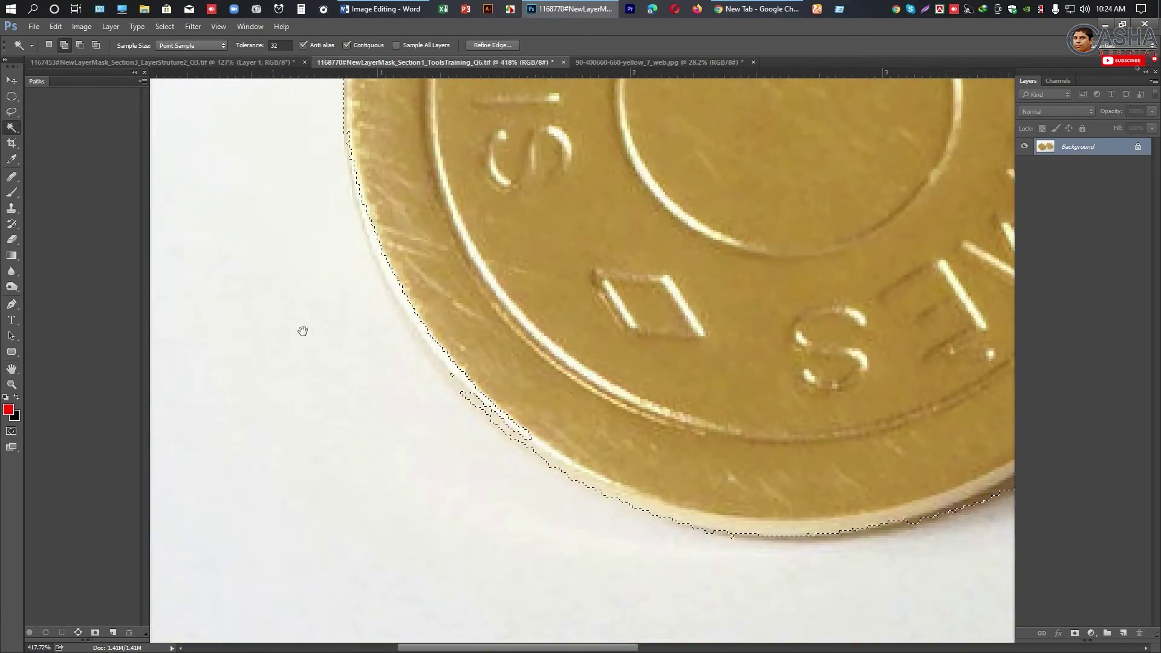
scroll(694, 455, "down", 5)
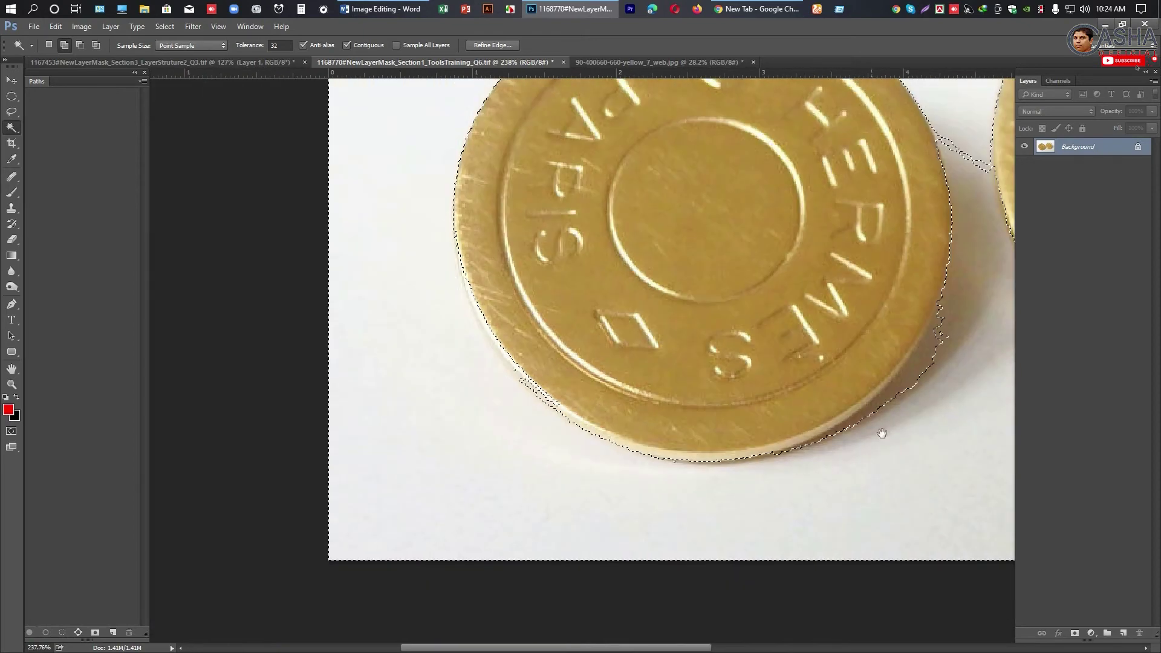
scroll(734, 227, "down", 5)
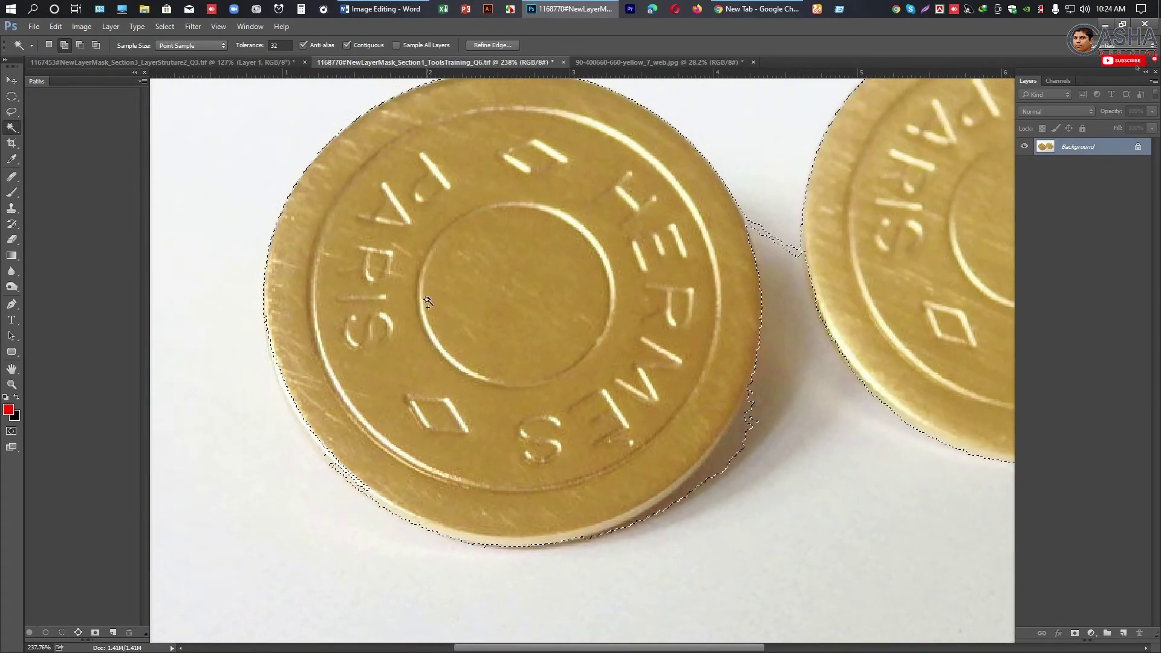
scroll(441, 271, "up", 4)
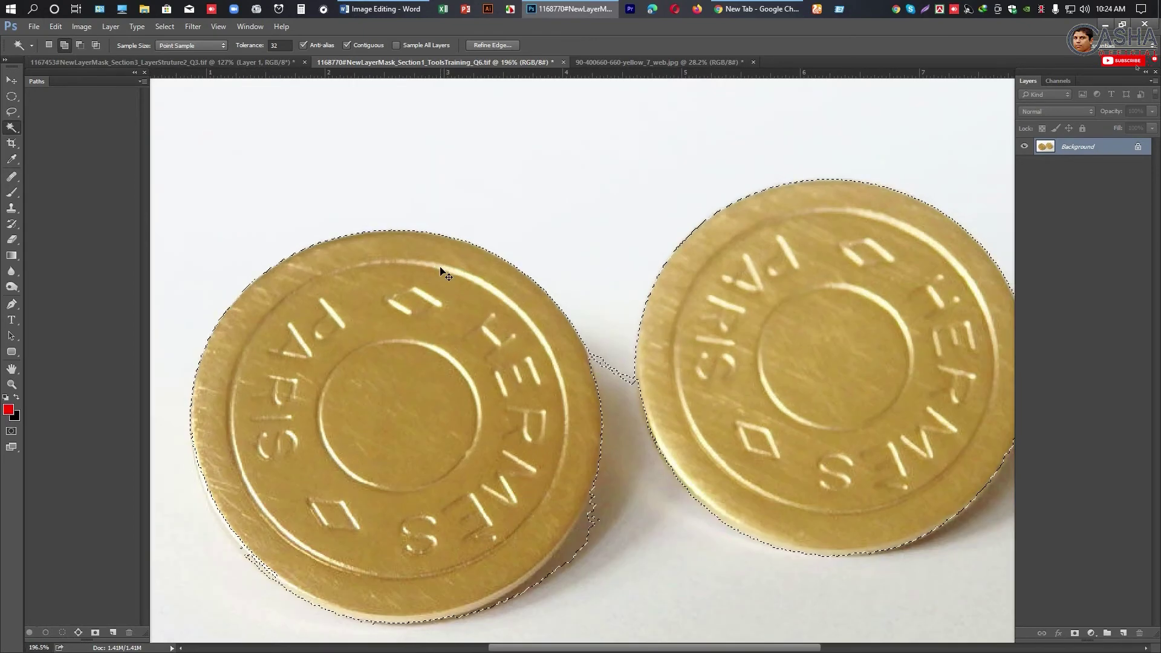
scroll(441, 270, "up", 2)
scroll(439, 268, "up", 2)
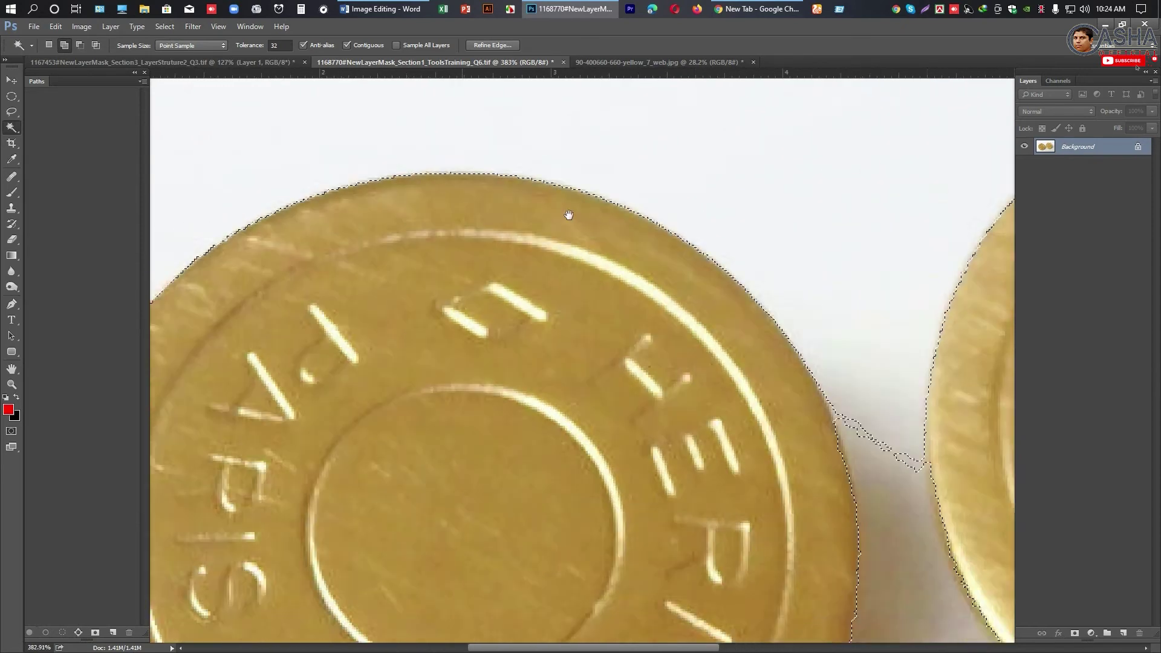
scroll(383, 549, "down", 2)
scroll(383, 549, "down", 2)
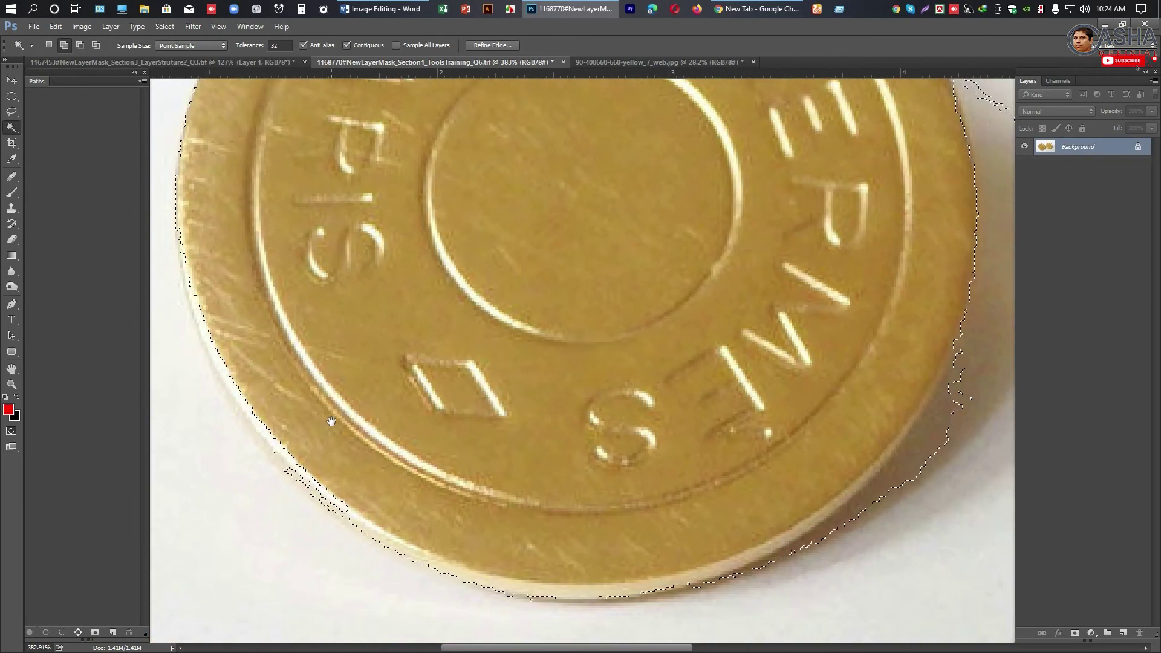
scroll(841, 435, "up", 2)
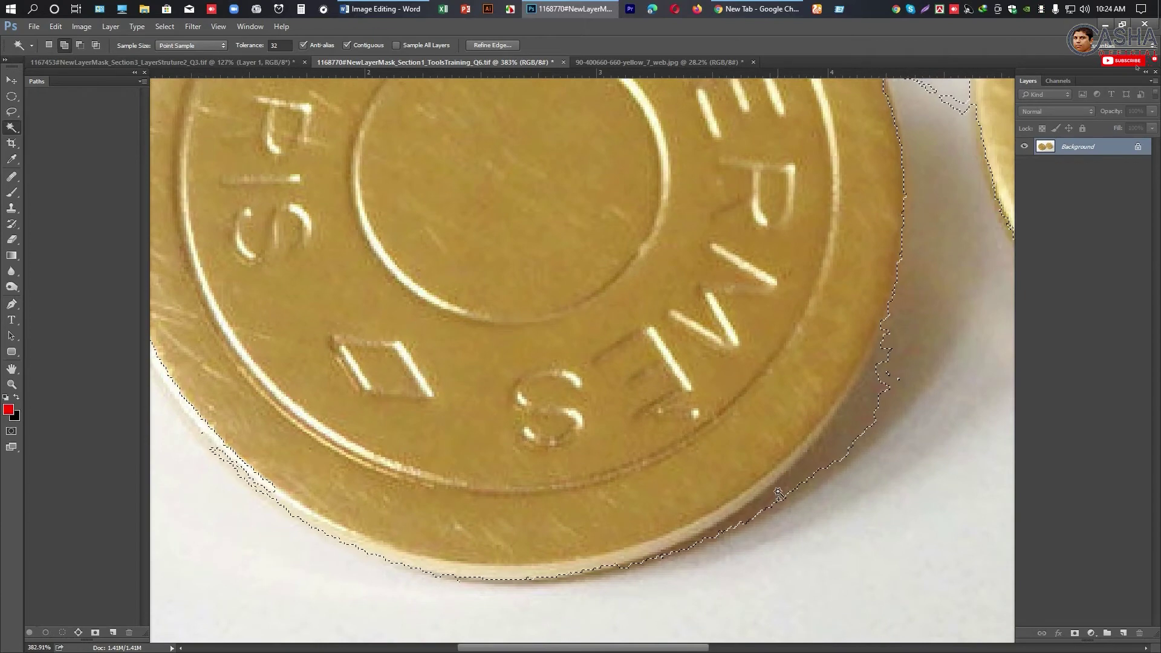
scroll(816, 470, "right", 5)
scroll(754, 514, "up", 2)
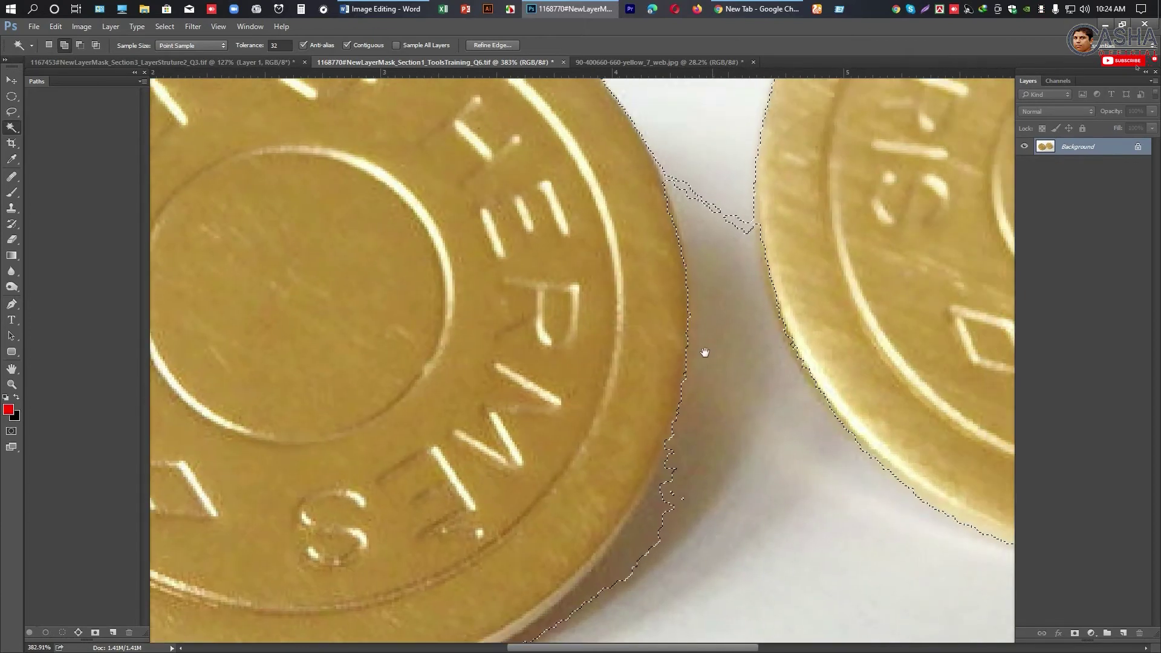
scroll(756, 487, "right", 3)
scroll(692, 446, "down", 2)
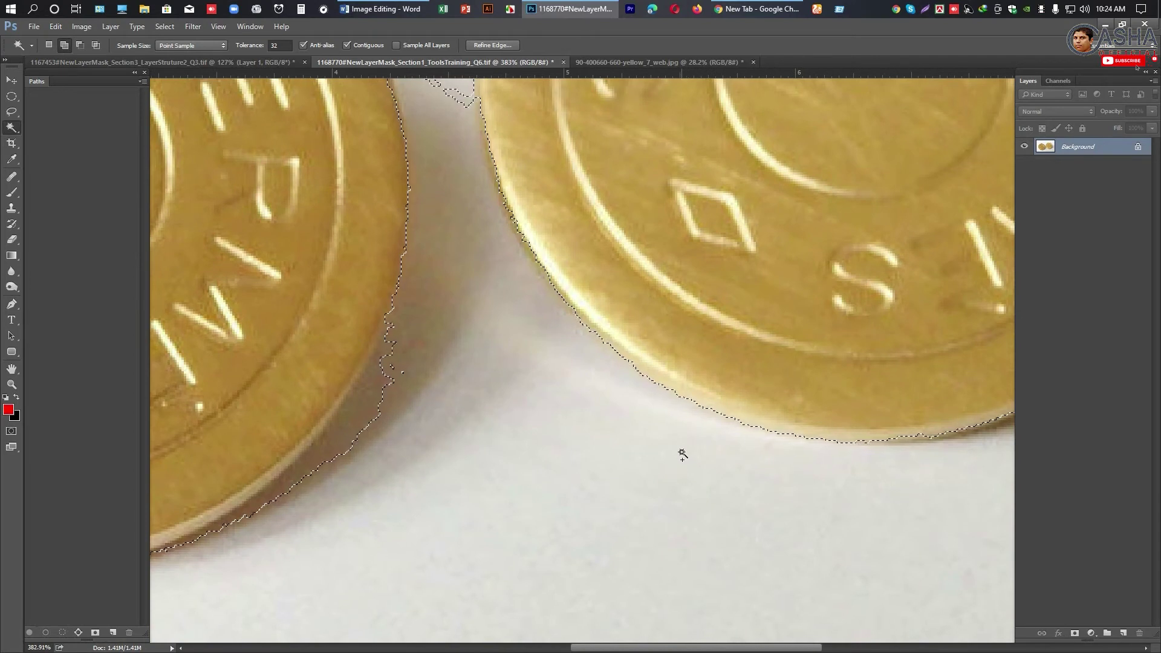
Subtract the thin stray strip bridging the gap between the two buttons from the selection with the Lasso tool.
key("l")
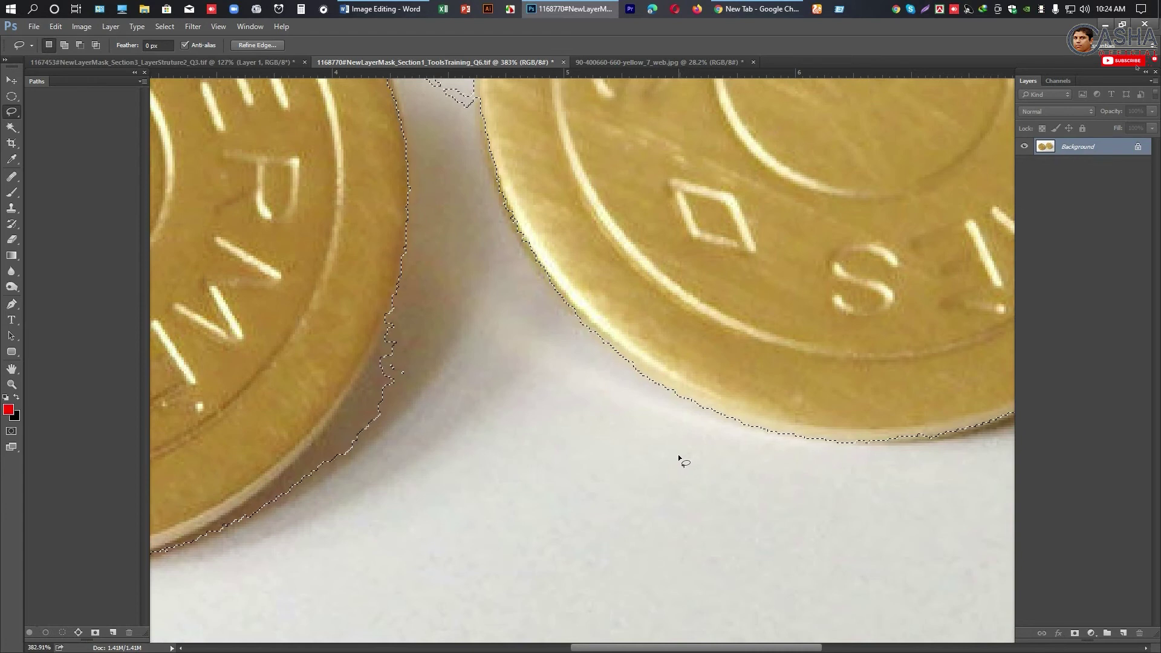
scroll(678, 455, "up", 5)
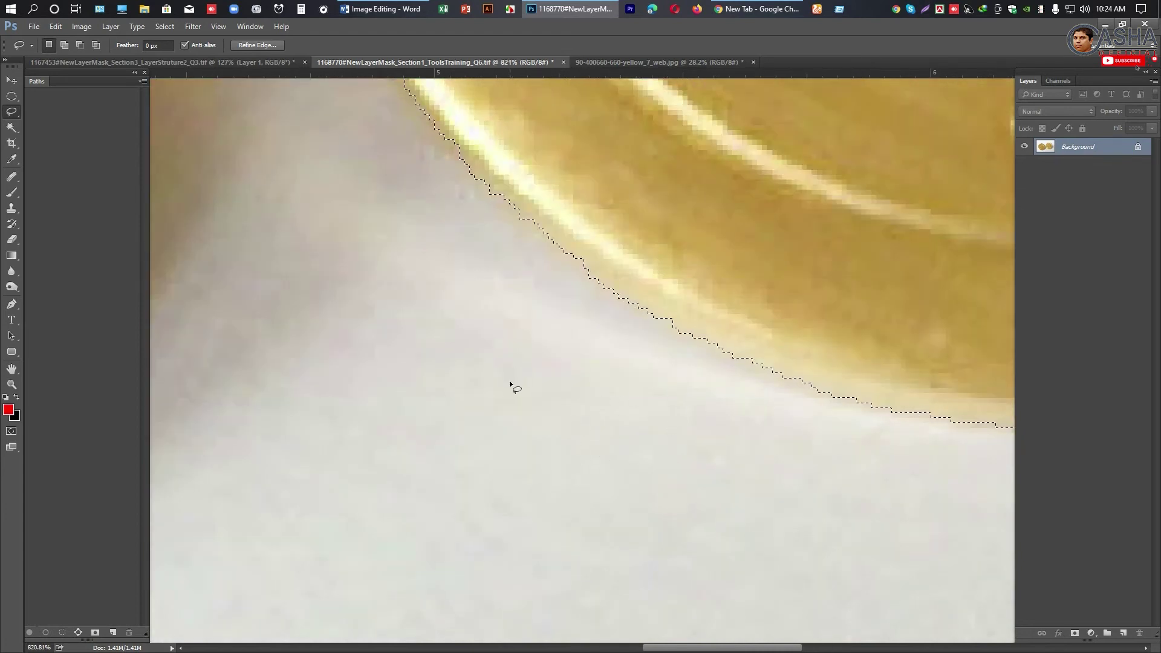
scroll(512, 385, "down", 6)
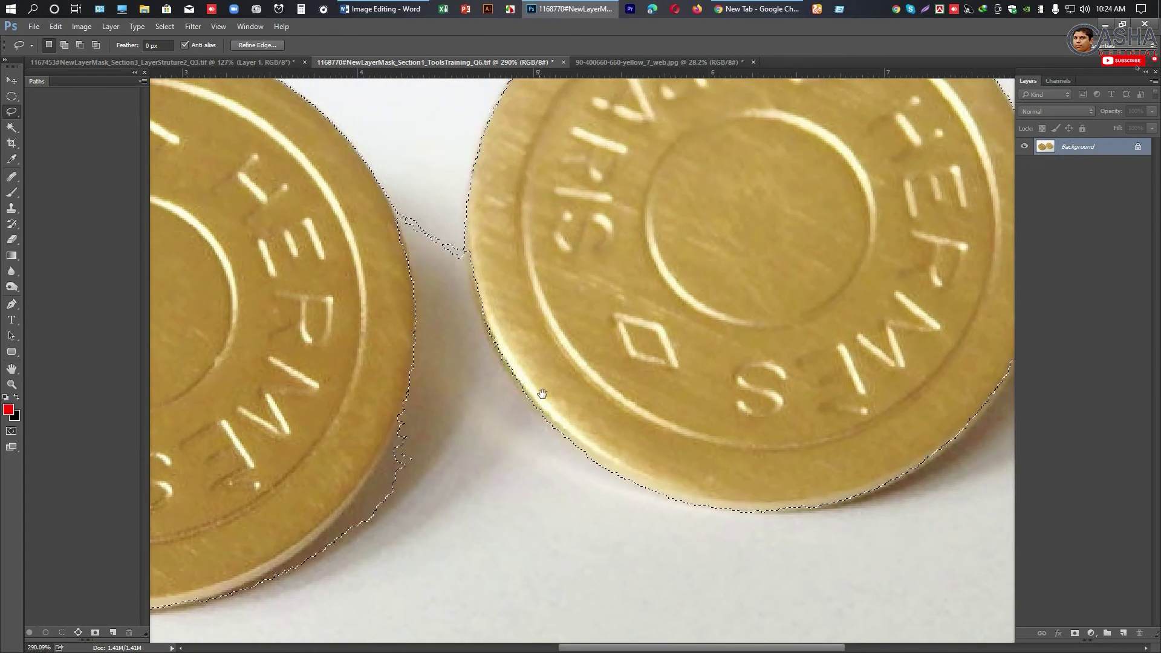
scroll(467, 259, "up", 3)
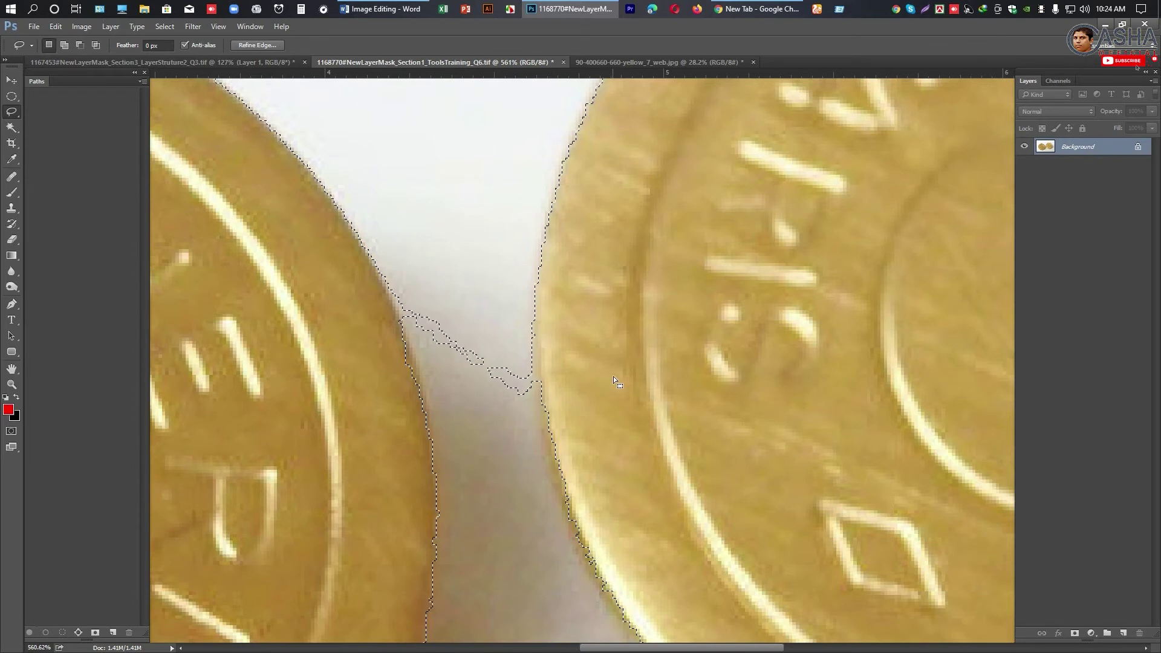
left_click_drag(523, 290, 528, 337, "alt")
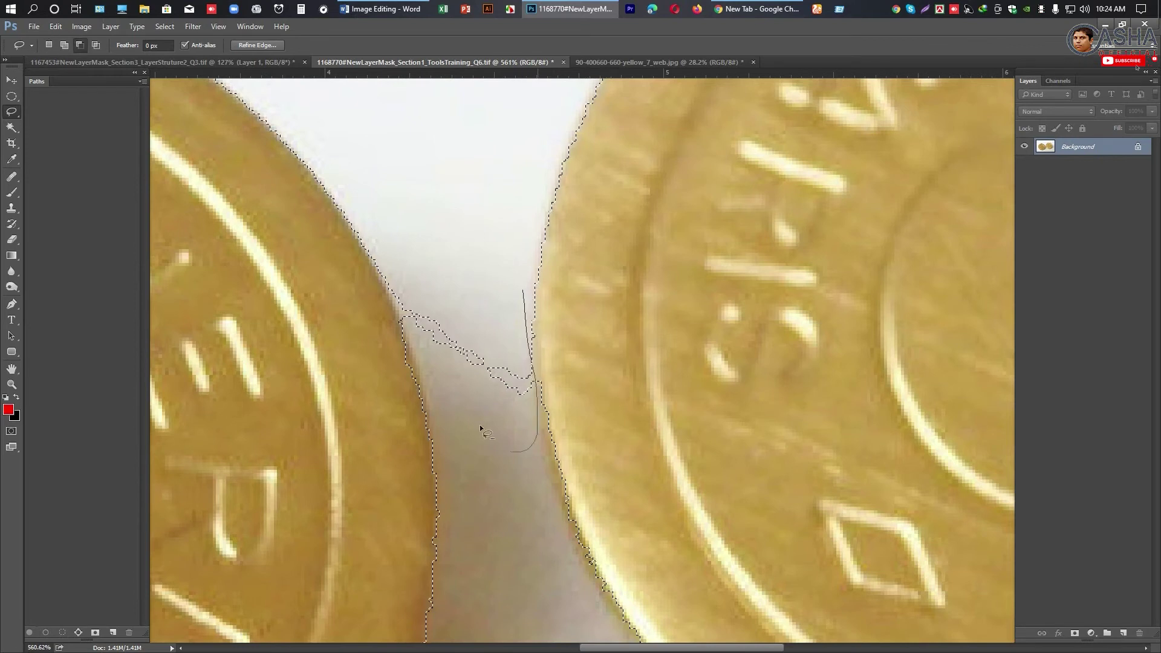
mouse_move(484, 431)
left_mouse_down("alt")
mouse_move(523, 376)
mouse_move(406, 254)
mouse_move(438, 339)
mouse_move(472, 379)
mouse_move(514, 370)
left_mouse_up("alt")
scroll(475, 285, "down", 4)
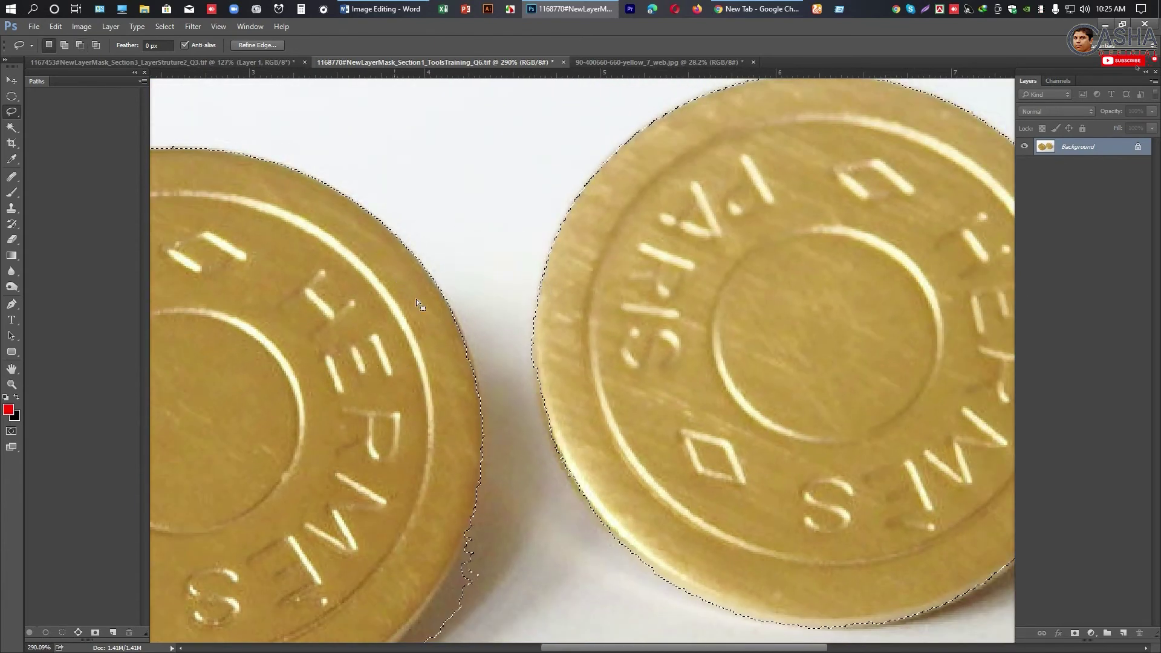
Subtract the shadow beside the left-hand button's lower-right rim from the selection with freehand Lasso outlines.
scroll(416, 298, "down", 1)
scroll(535, 310, "up", 3)
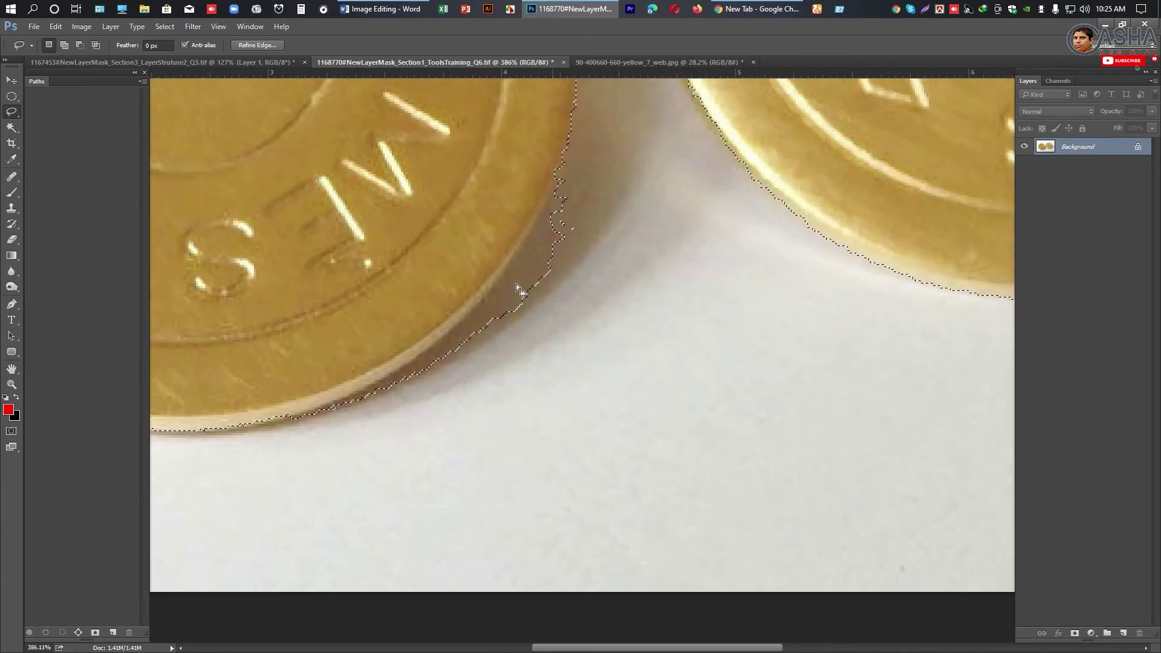
key("alt")
left_click_drag(439, 376, 440, 379)
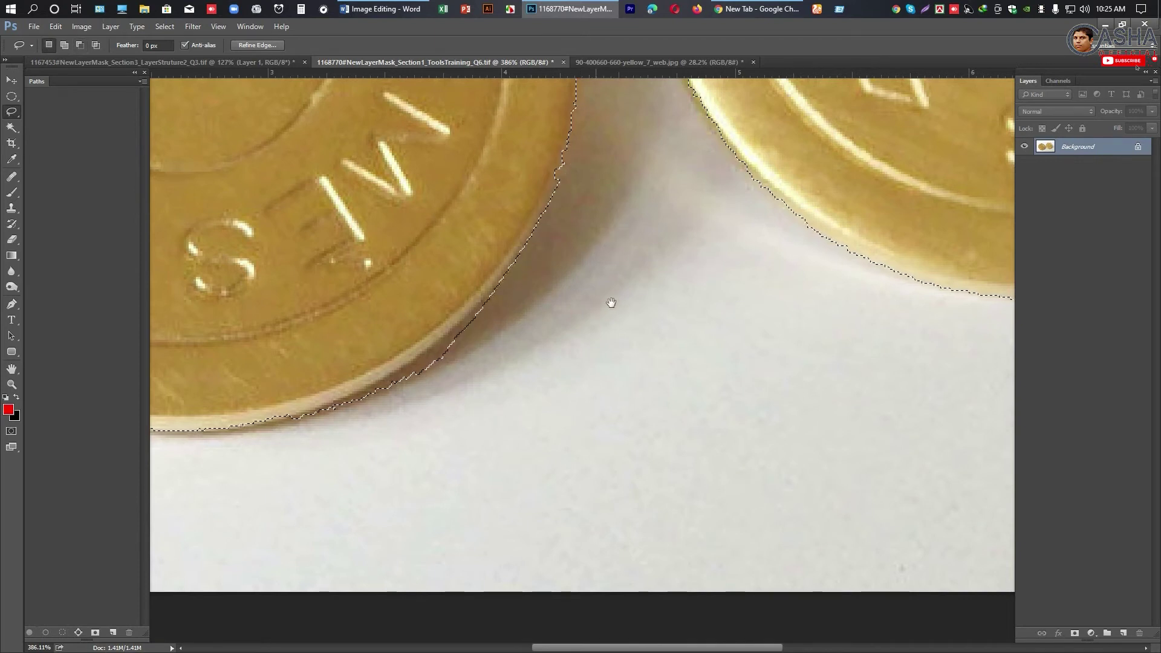
left_click_drag(612, 306, 698, 278)
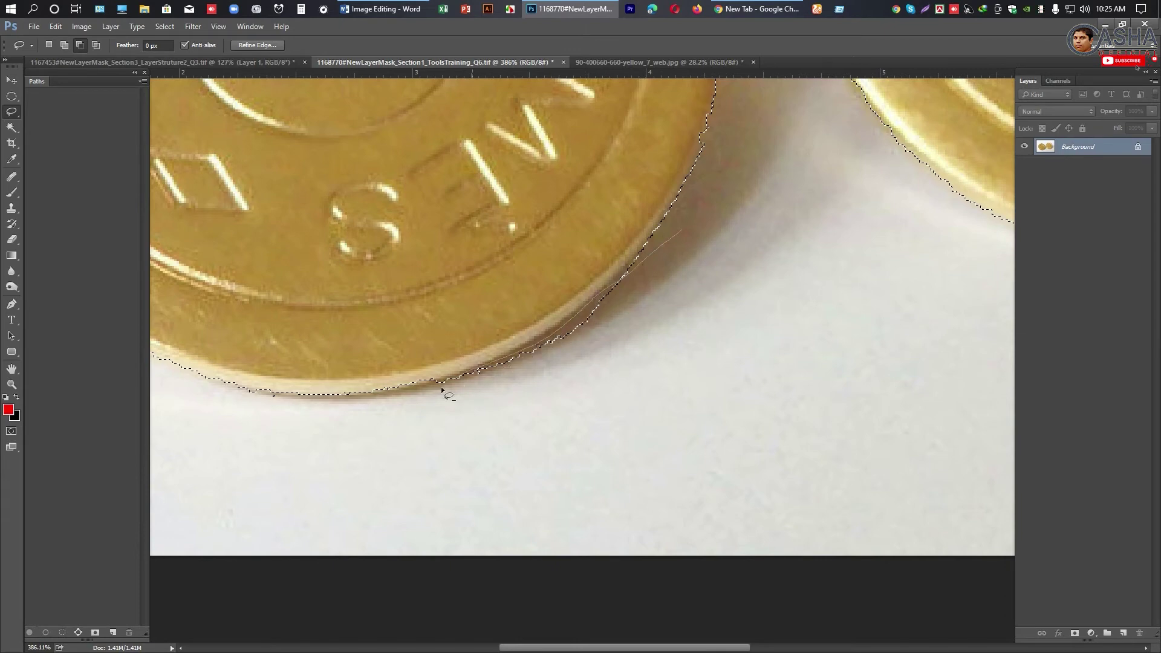
mouse_move(442, 391)
left_mouse_down()
mouse_move(752, 233)
mouse_move(696, 318)
left_mouse_up()
Check the left-hand button's outline and add the missed sliver along its upper-right rim to the selection with the Lasso.
scroll(696, 318, "down", 5)
scroll(556, 299, "up", 2)
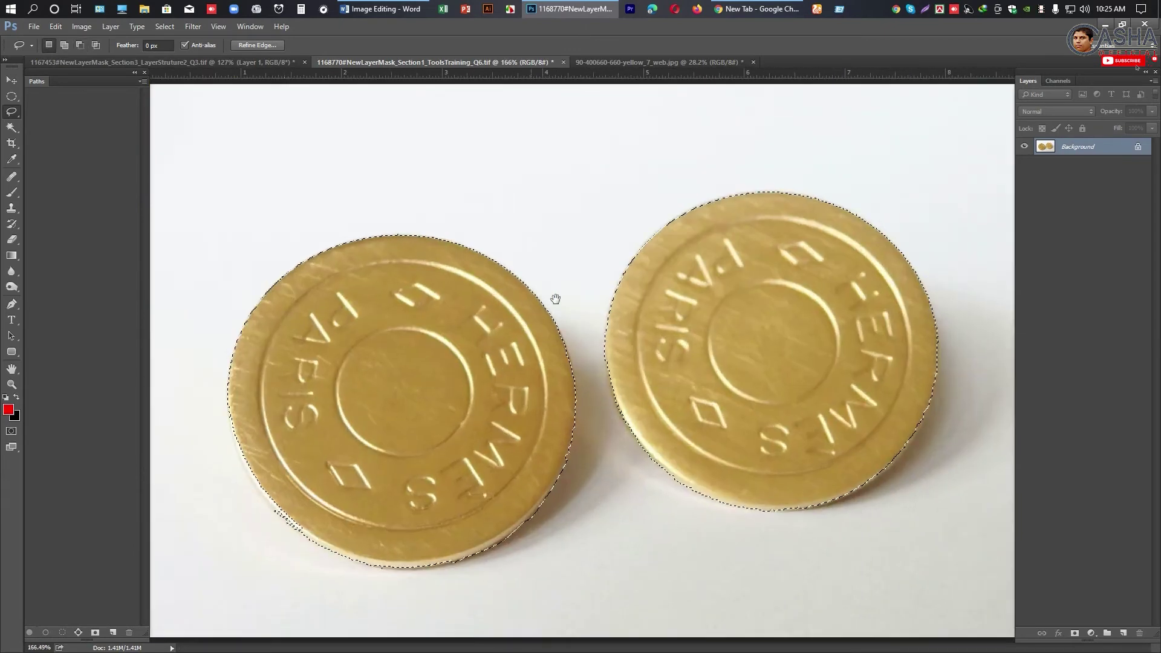
scroll(556, 299, "up", 2)
scroll(359, 259, "up", 4)
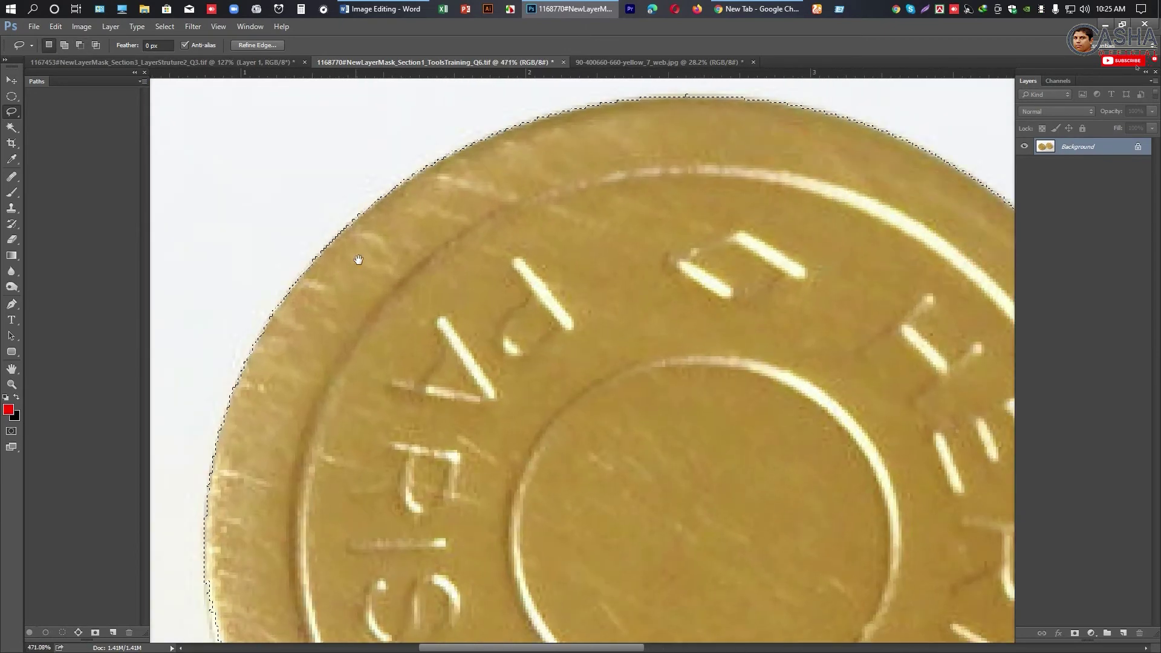
scroll(698, 182, "down", 1)
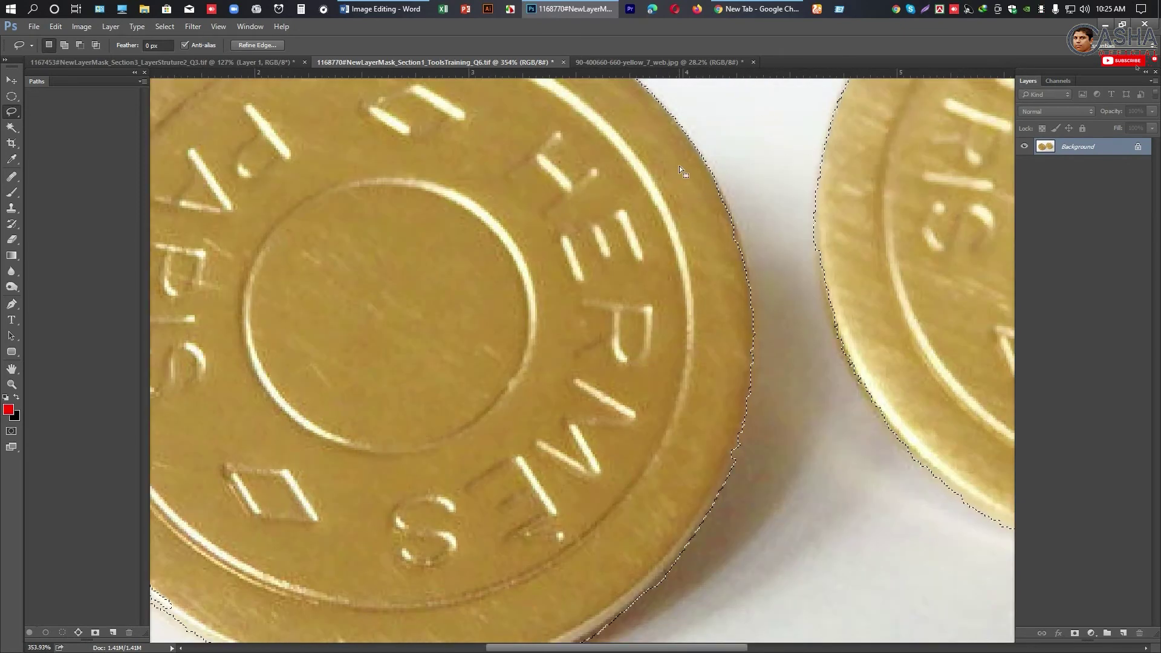
scroll(679, 165, "down", 4)
scroll(739, 263, "up", 8)
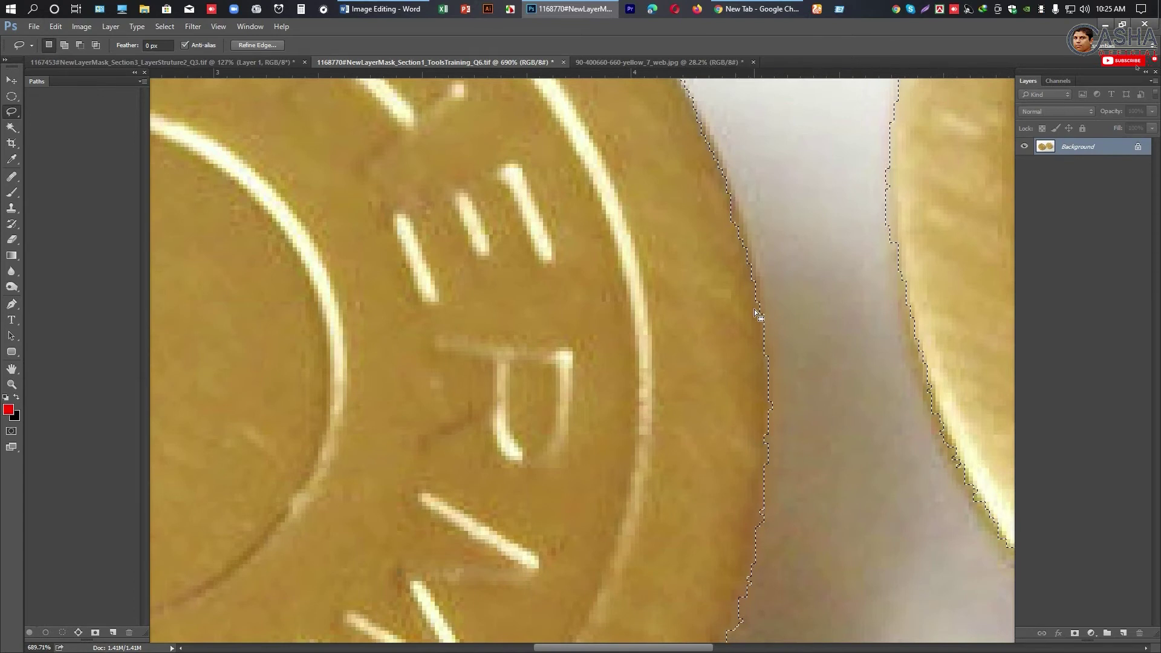
key("shift")
left_click_drag(755, 297, 689, 145)
Subtract the shadow strip below the left-hand button's lower-right rim from the selection with a freehand Lasso outline.
key("space")
left_click_drag(749, 396, 719, 158)
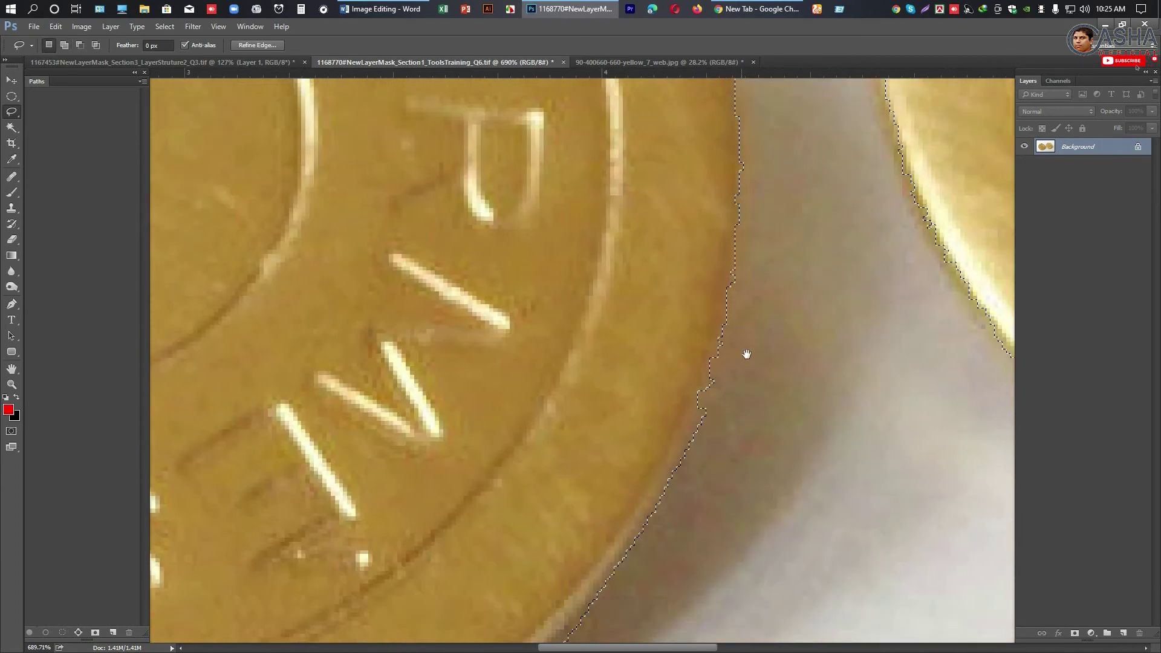
scroll(679, 475, "down", 3)
scroll(653, 478, "down", 3)
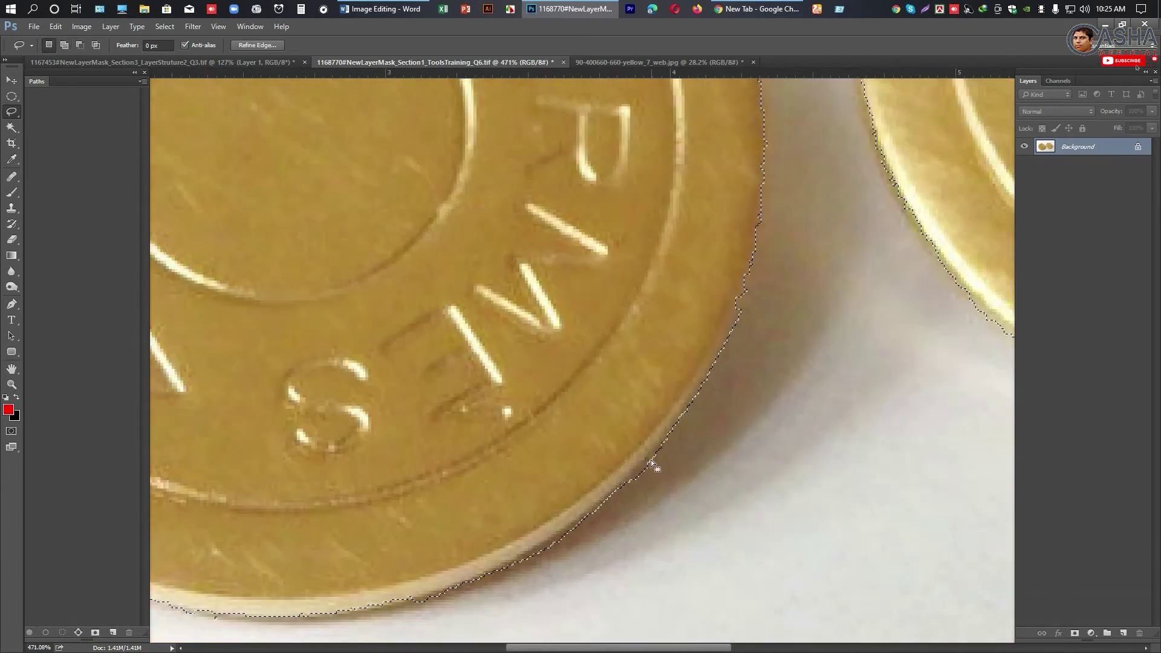
scroll(638, 495, "up", 3)
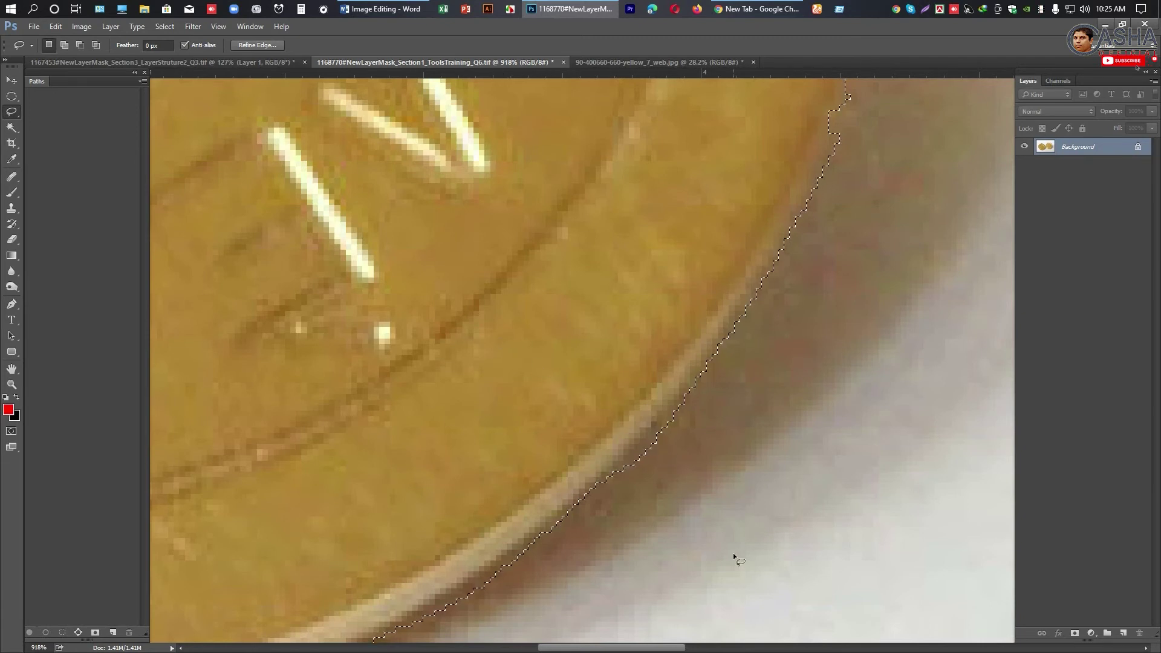
scroll(543, 581, "down", 3)
scroll(646, 478, "up", 3)
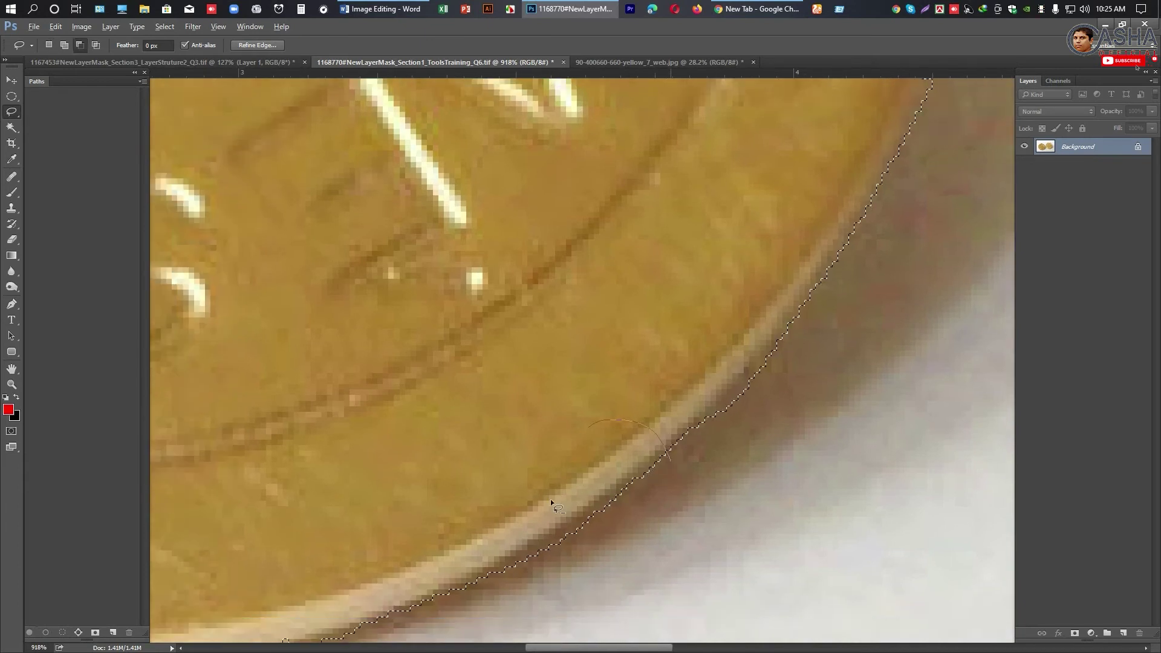
left_click_drag(552, 502, 539, 553)
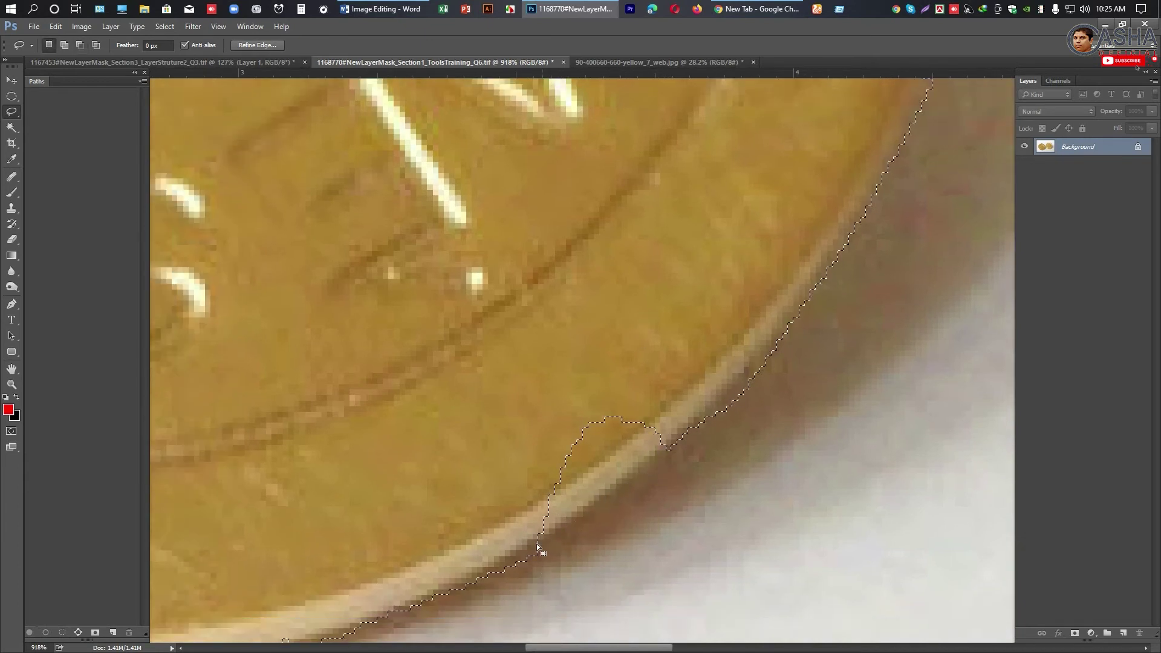
Add the notch cut into the left-hand button's lower-right rim back to the selection with the Lasso and fit the image on screen.
scroll(554, 528, "down", 2)
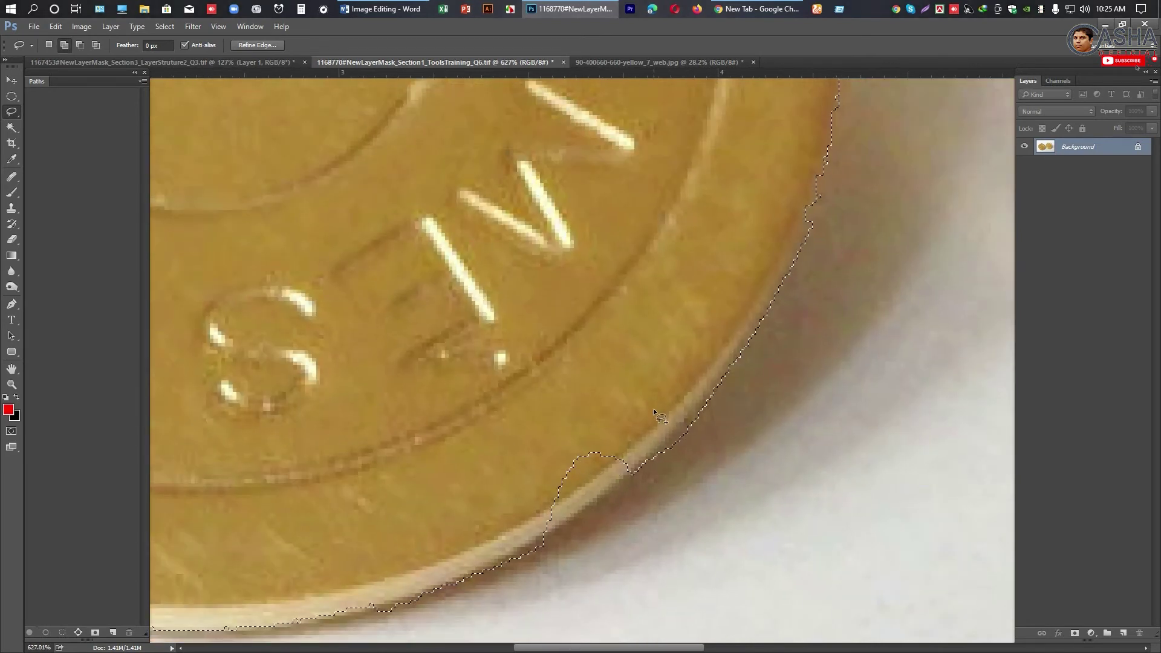
left_click_drag(654, 417, 644, 466)
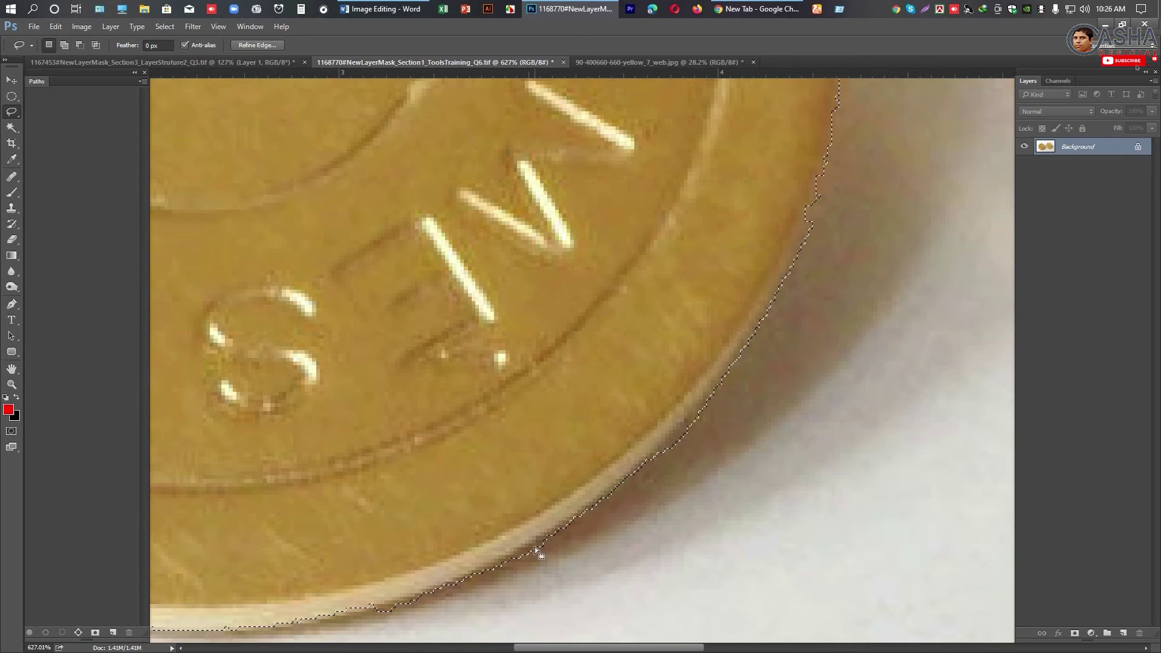
key("ctrl+0")
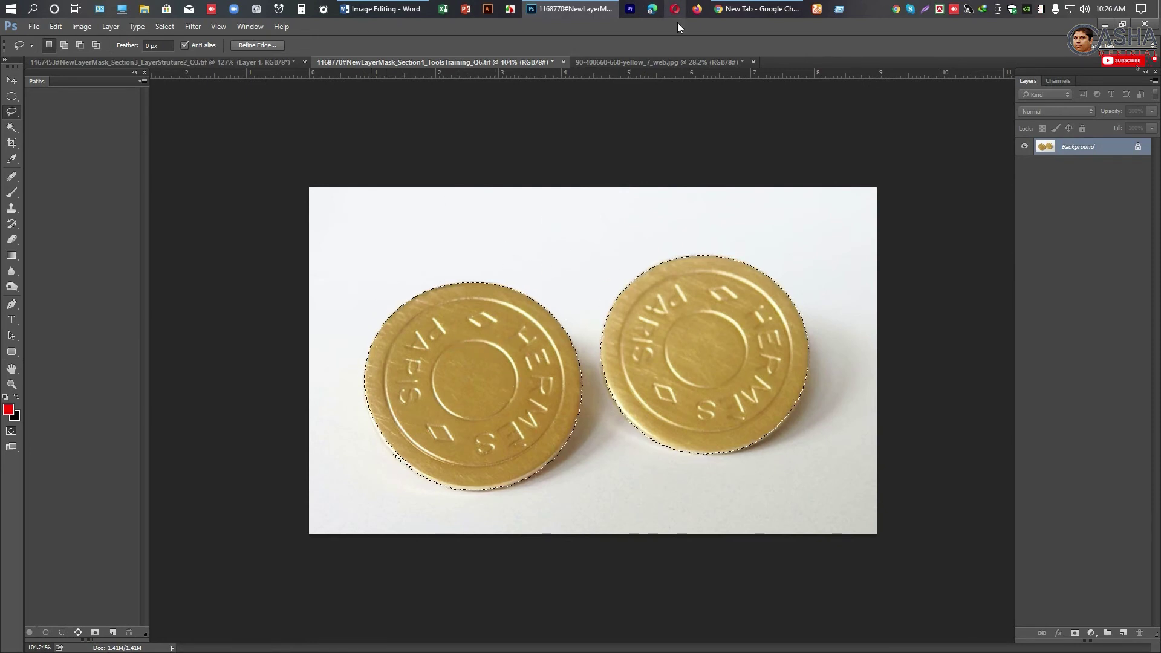
Switch to the yellow polo shirt image and activate the Quick Selection tool.
left_click(635, 63)
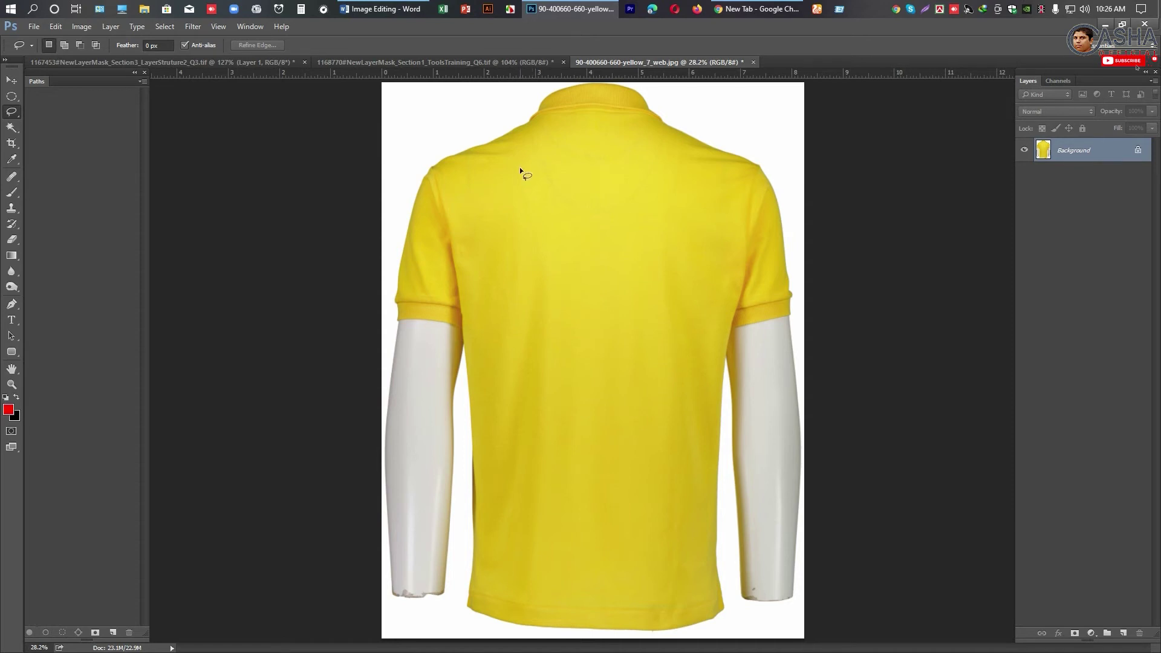
key("w")
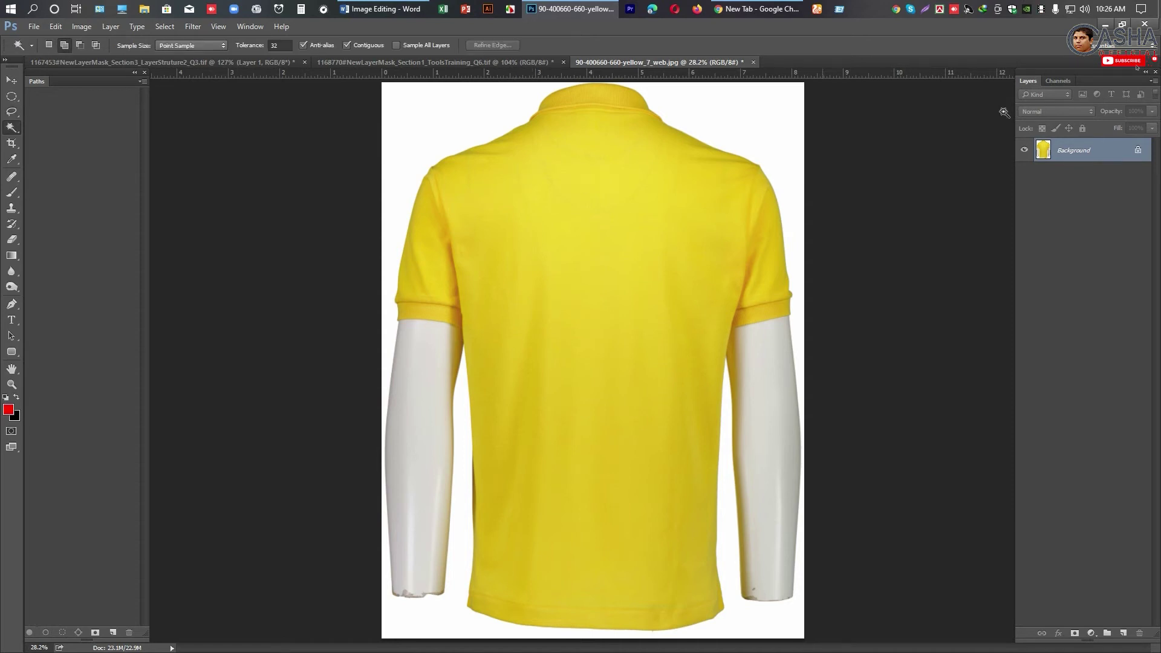
right_click(12, 129)
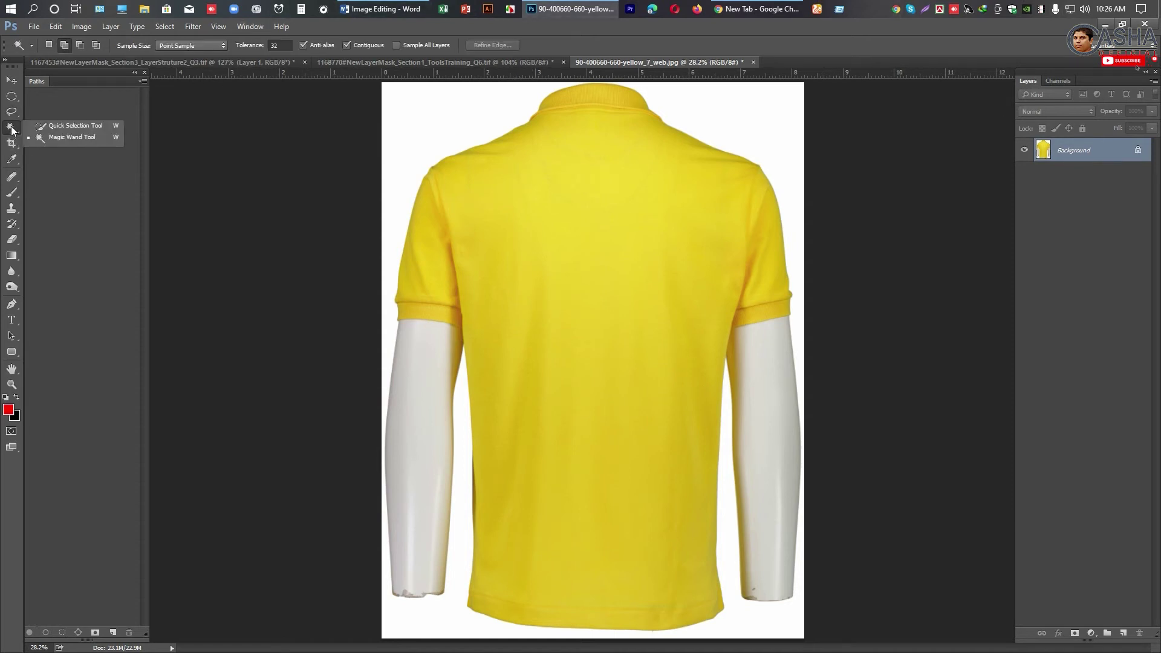
left_click(71, 125)
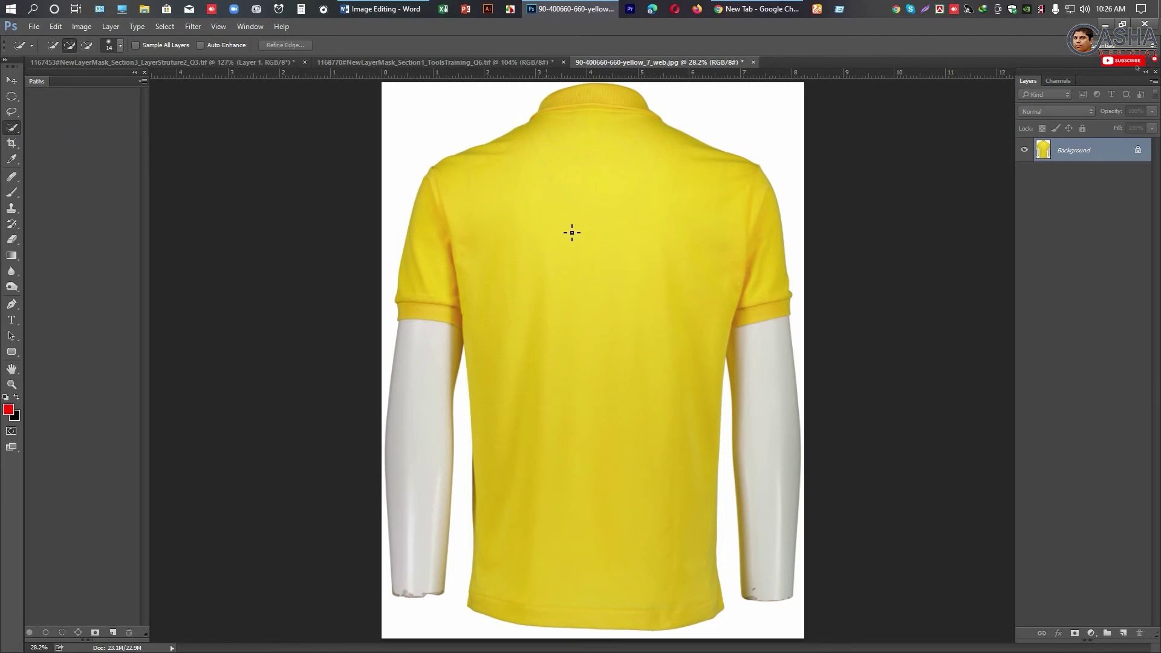
Duplicate the Background layer and select the whole yellow shirt with a Quick Selection stroke down its back.
left_click_drag(1107, 152, 1124, 633)
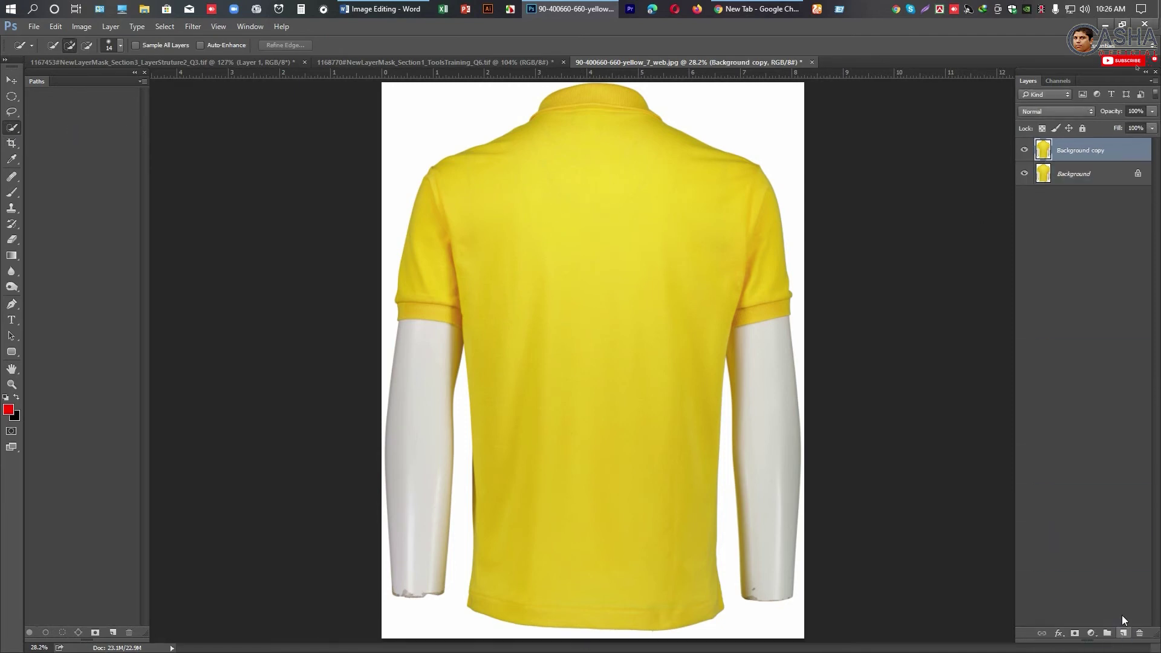
mouse_move(570, 204)
left_mouse_down()
mouse_move(596, 325)
mouse_move(593, 484)
left_mouse_up()
Subtract the patch of mannequin arm under the left sleeve cuff's inner end from the selection with Quick Selection.
scroll(697, 436, "up", 5)
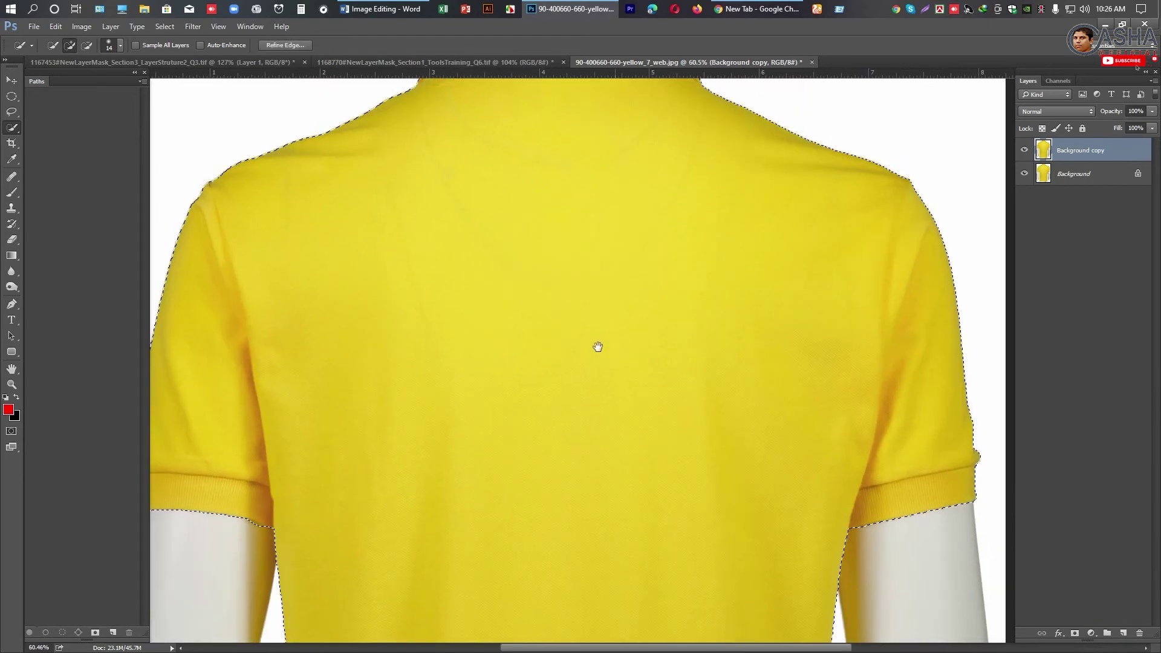
scroll(445, 191, "up", 5)
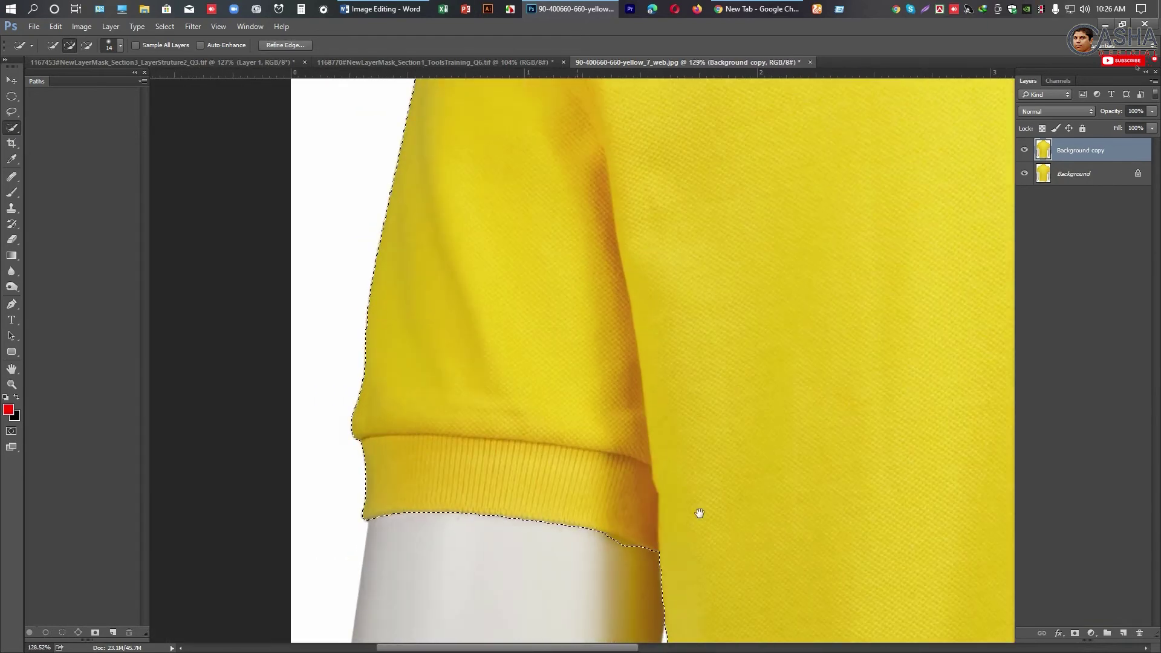
scroll(423, 327, "up", 6)
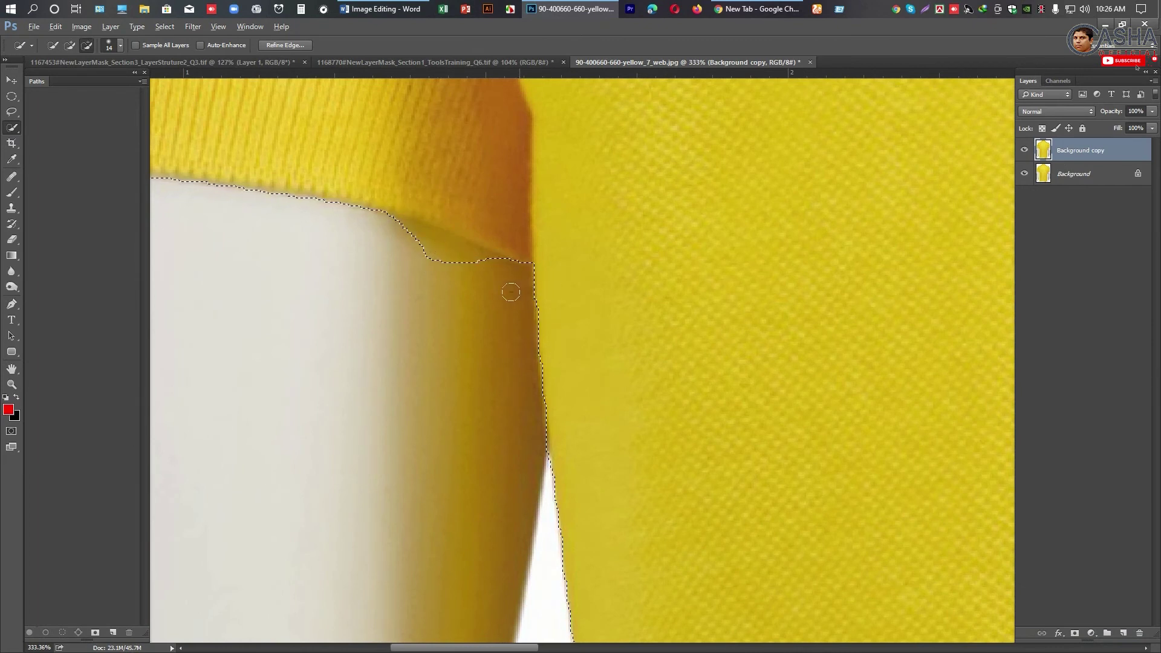
left_click(440, 259, "alt")
mouse_move(440, 258)
left_mouse_down()
mouse_move(395, 229)
mouse_move(475, 254)
mouse_move(485, 269)
left_mouse_up()
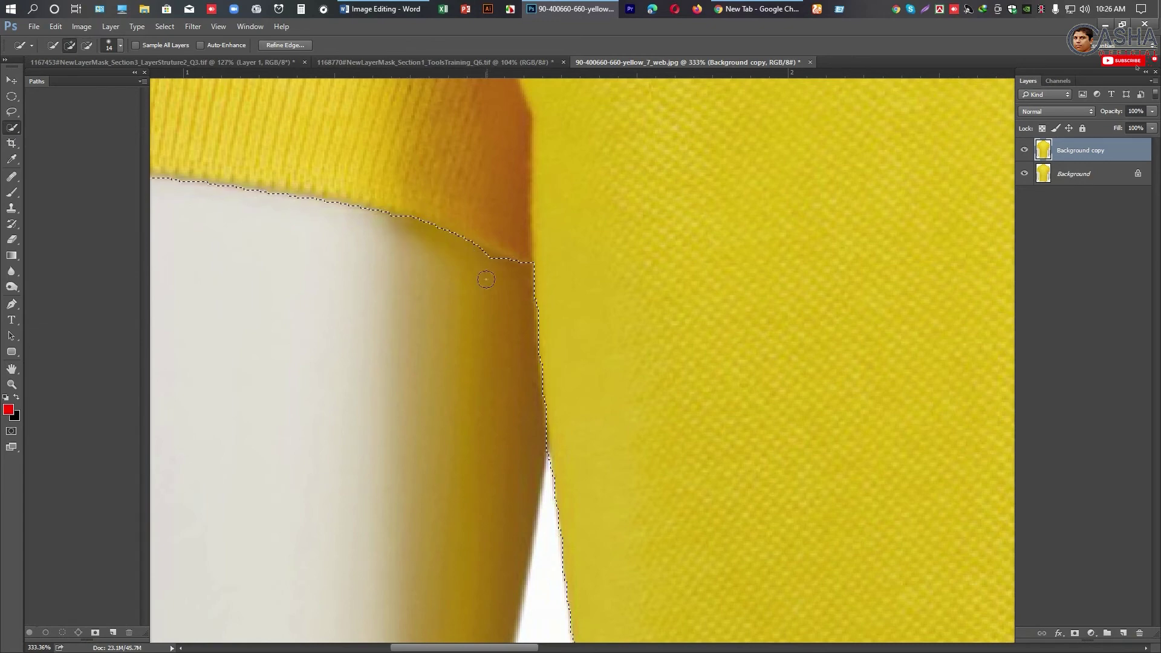
Trim the remaining sliver of arm at the left cuff's inner corner from the selection with the Lasso tool.
scroll(781, 375, "down", 4)
scroll(529, 337, "up", 4)
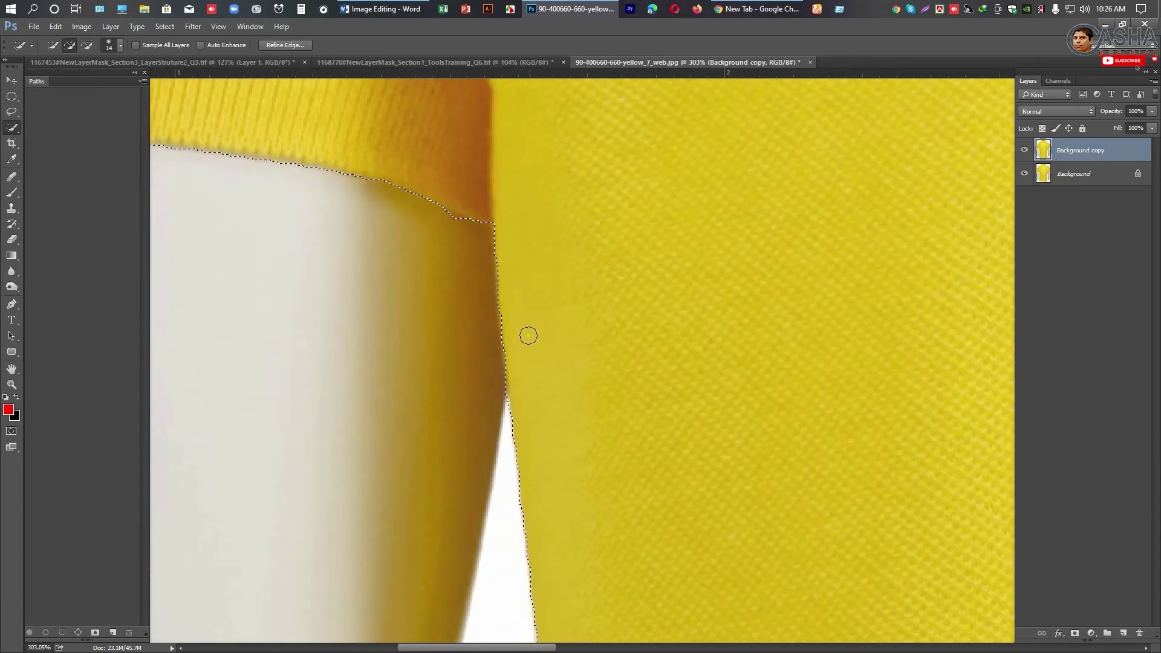
key("l")
scroll(450, 299, "up", 5)
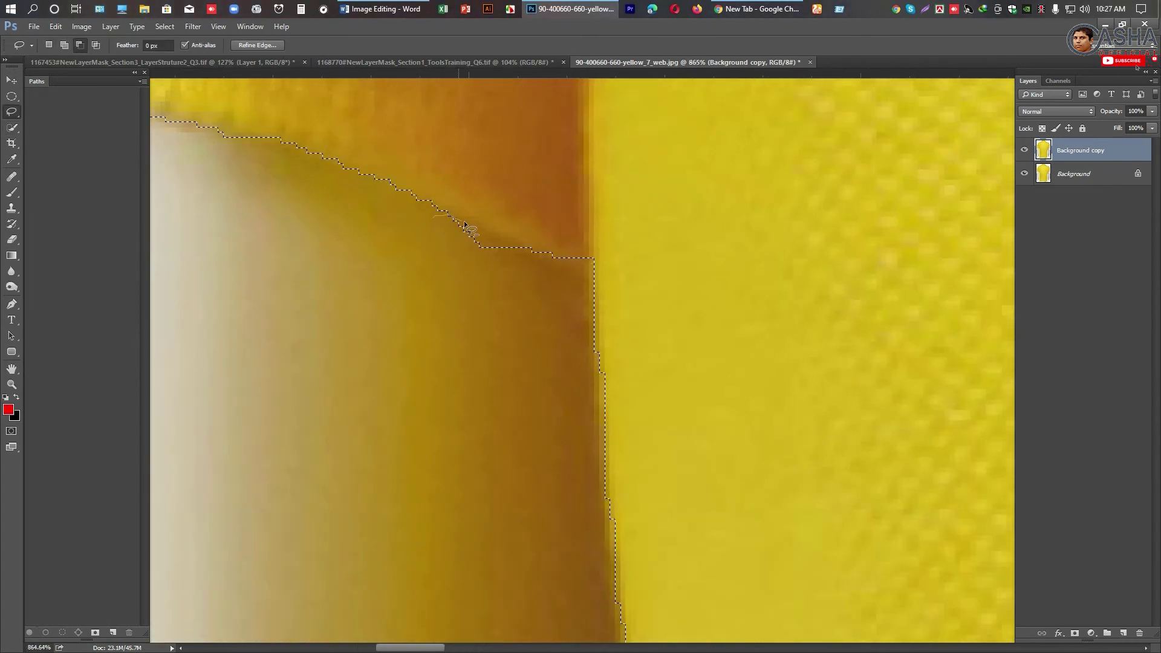
scroll(337, 285, "down", 3)
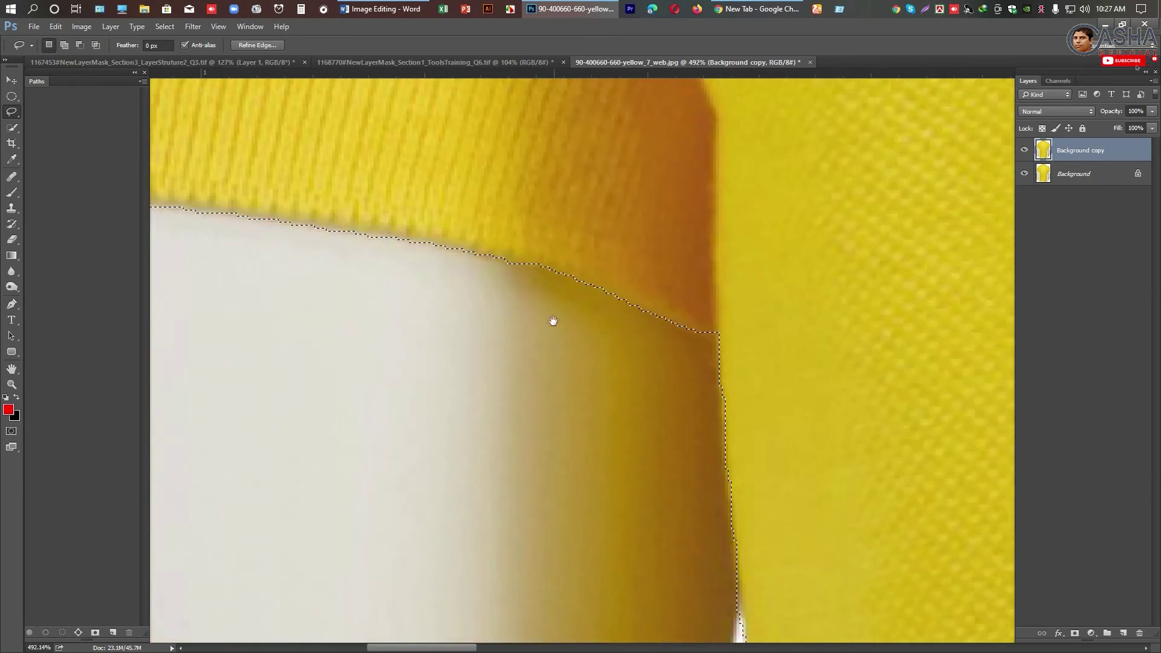
Examine the selection edge from the left cuff down the shirt's side to the lower-left hem corner.
scroll(509, 300, "down", 3)
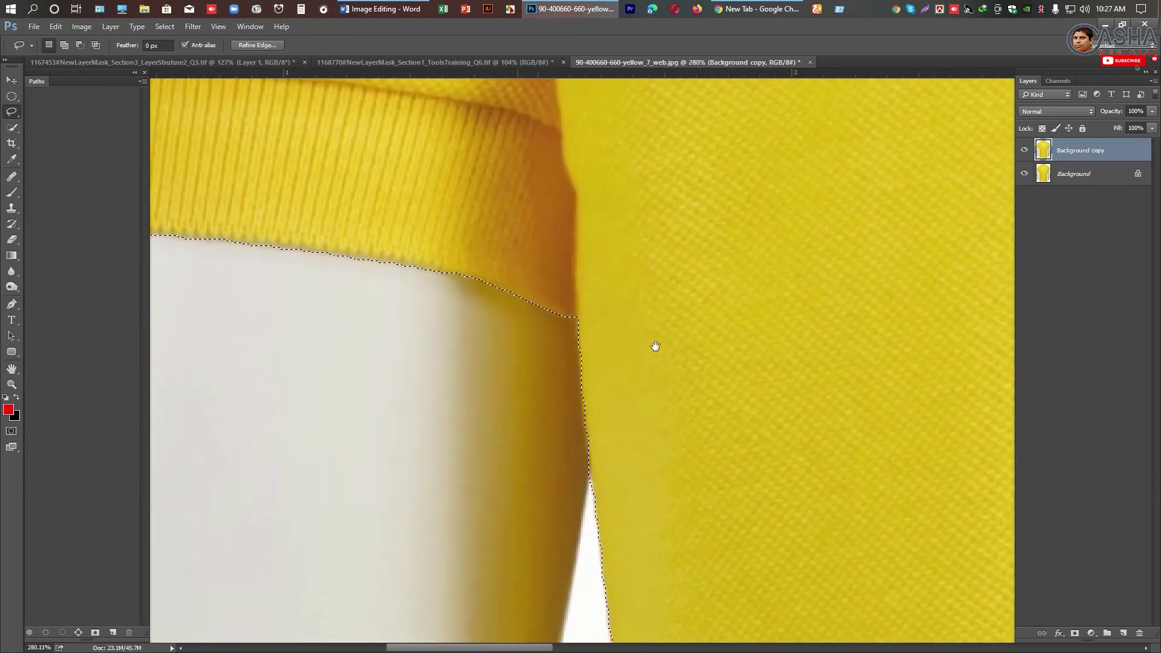
left_click_drag(653, 345, 492, 176)
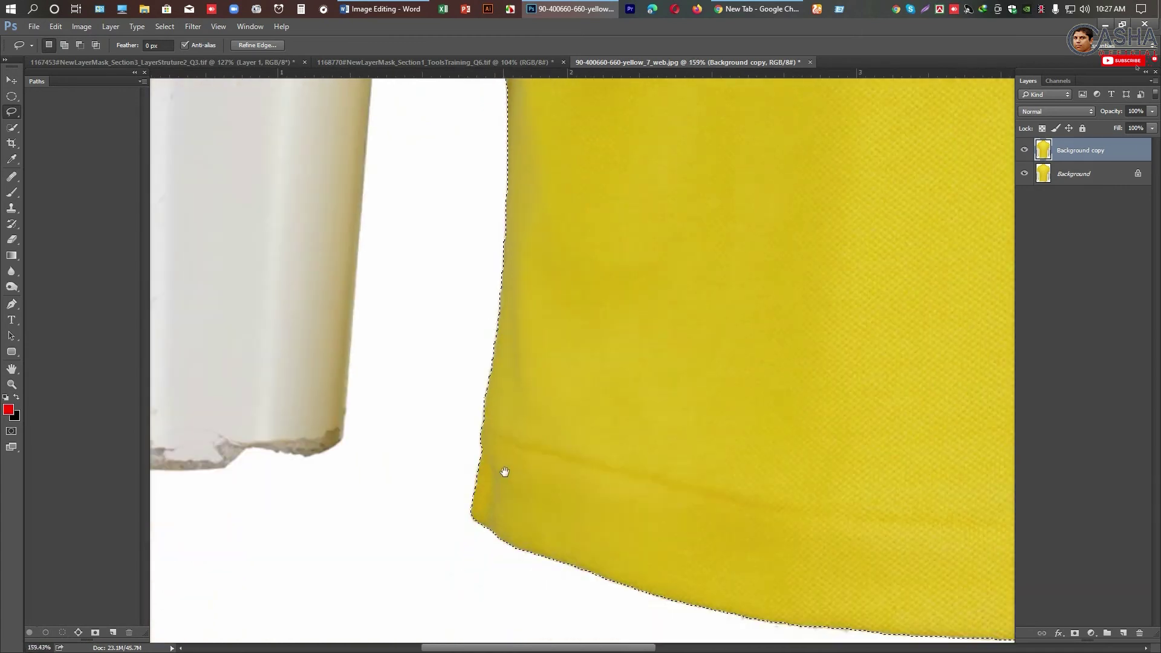
left_click_drag(503, 472, 498, 394)
scroll(499, 418, "up", 1)
scroll(465, 321, "up", 5)
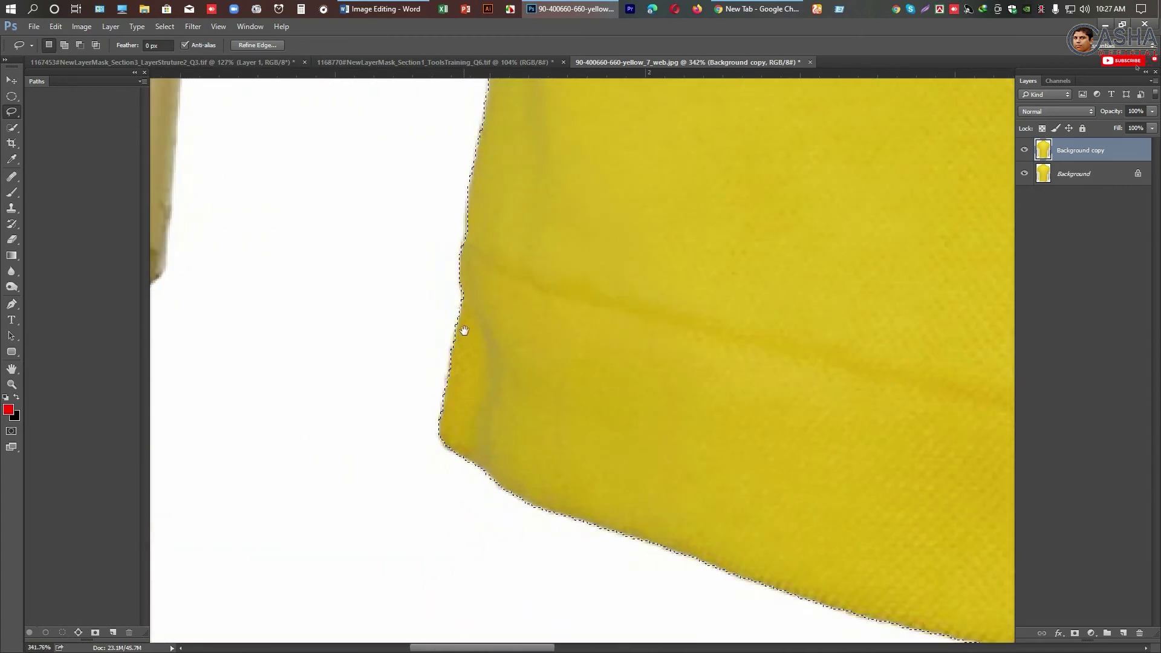
scroll(469, 300, "down", 4)
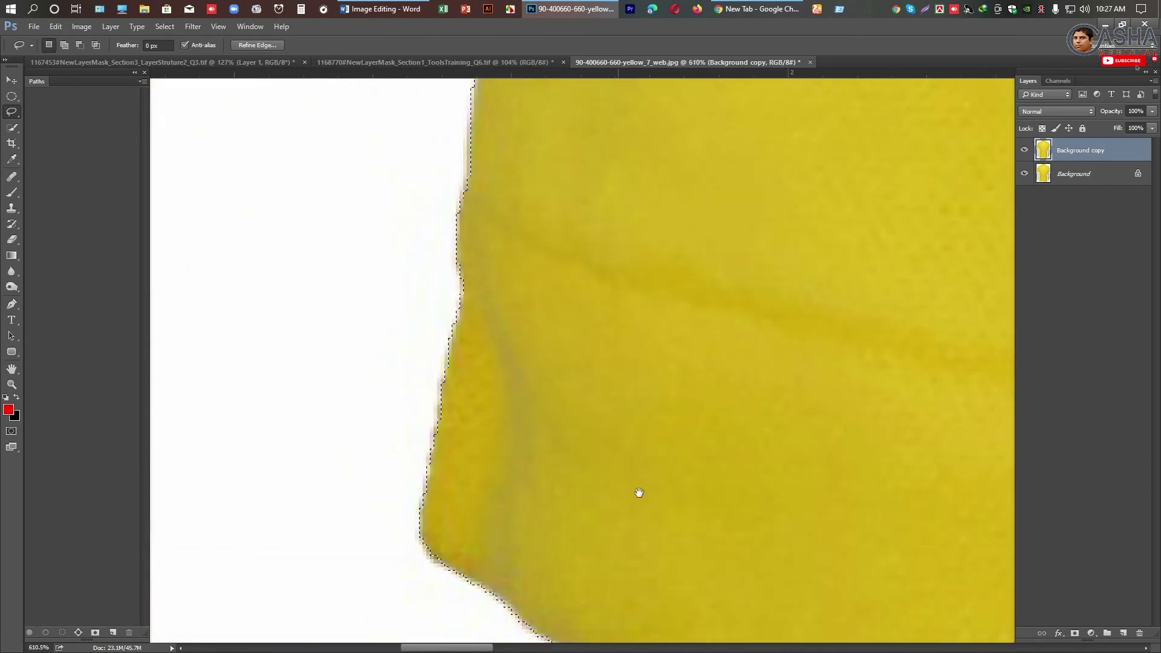
Subtract the slivers of mannequin arm along the right sleeve cuff's lower edge from the selection with the Lasso.
scroll(602, 351, "up", 2)
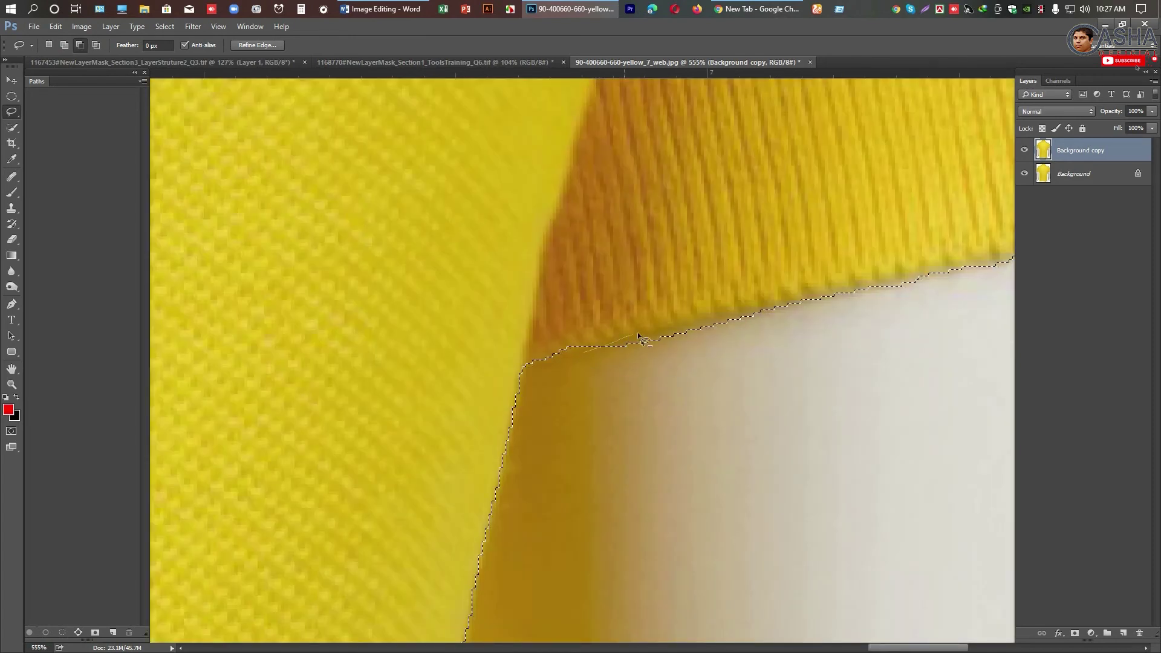
left_click_drag(811, 306, 604, 397)
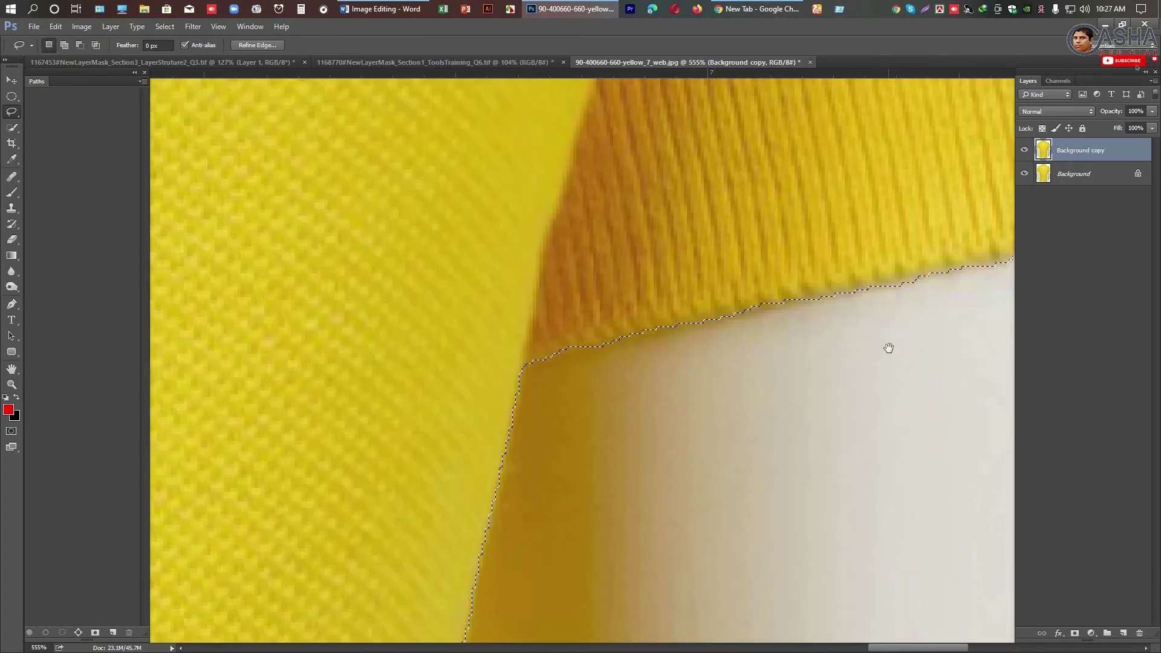
left_click_drag(887, 344, 770, 357)
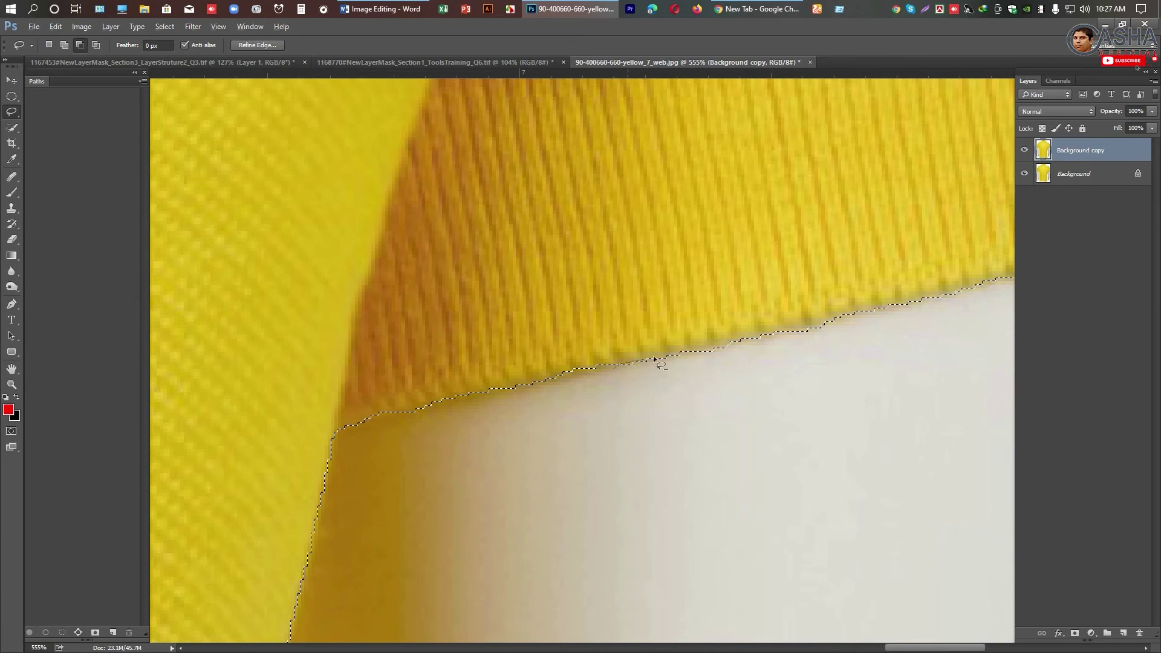
mouse_move(812, 331)
left_mouse_down()
mouse_move(791, 363)
mouse_move(630, 436)
left_mouse_up()
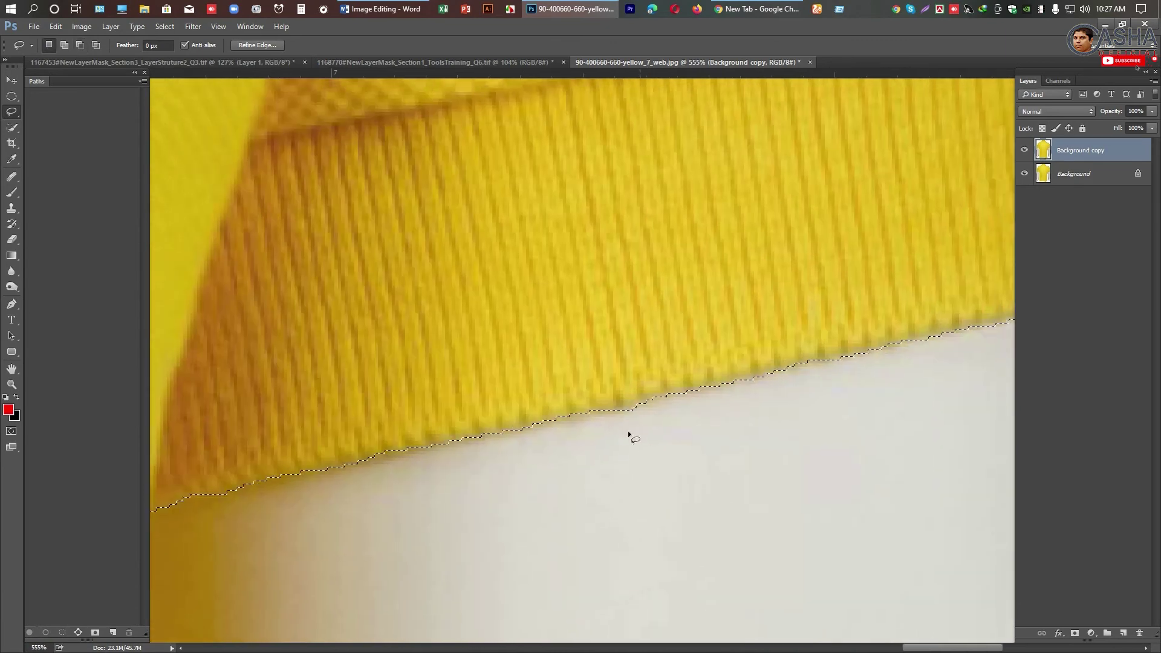
scroll(604, 463, "down", 5)
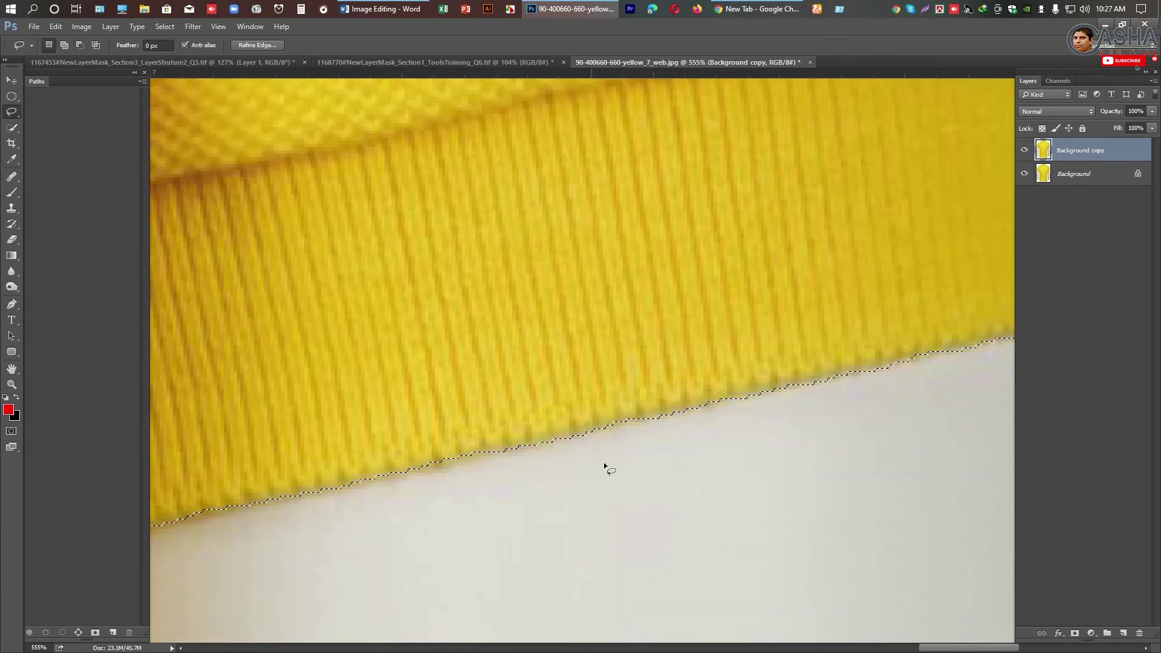
left_click_drag(907, 356, 625, 419)
scroll(629, 423, "up", 4)
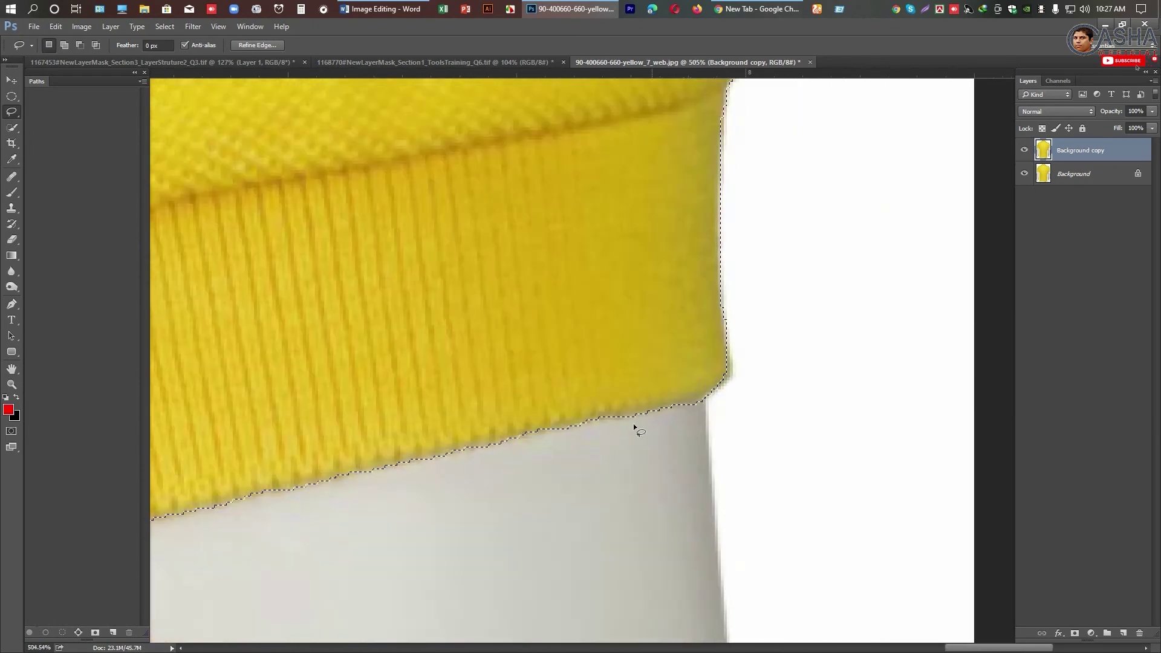
Subtract the thin bit of white background just above the bulge on the right sleeve's outer edge with the Lasso.
left_click_drag(646, 405, 618, 589)
scroll(618, 589, "down", 2)
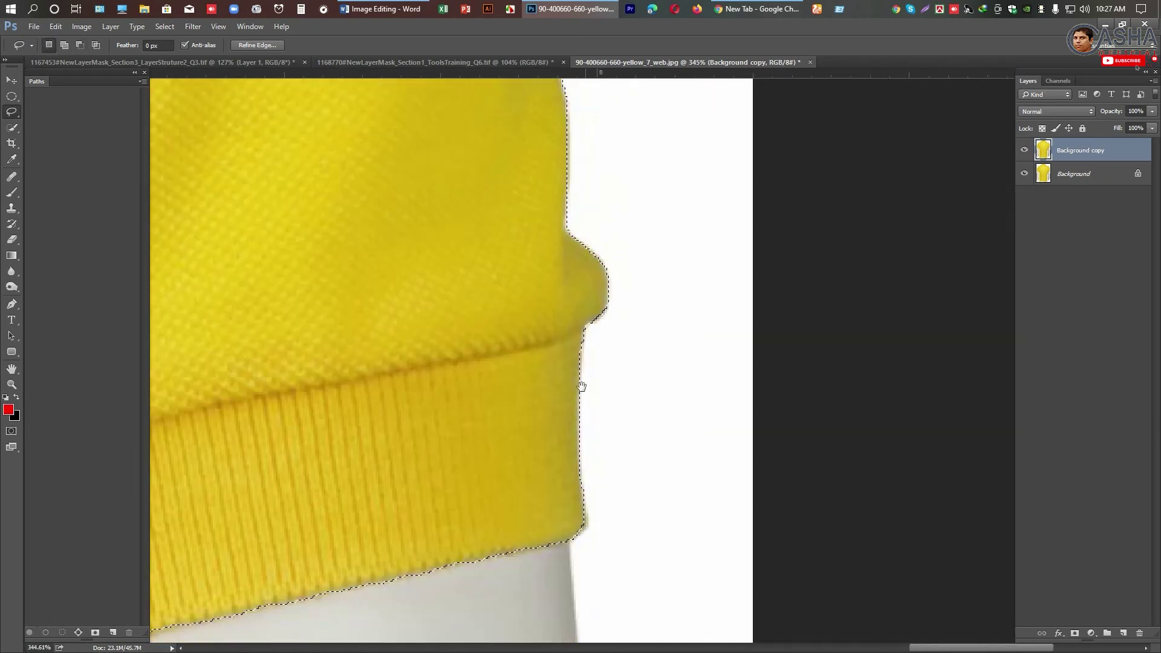
scroll(578, 384, "up", 4)
key("alt")
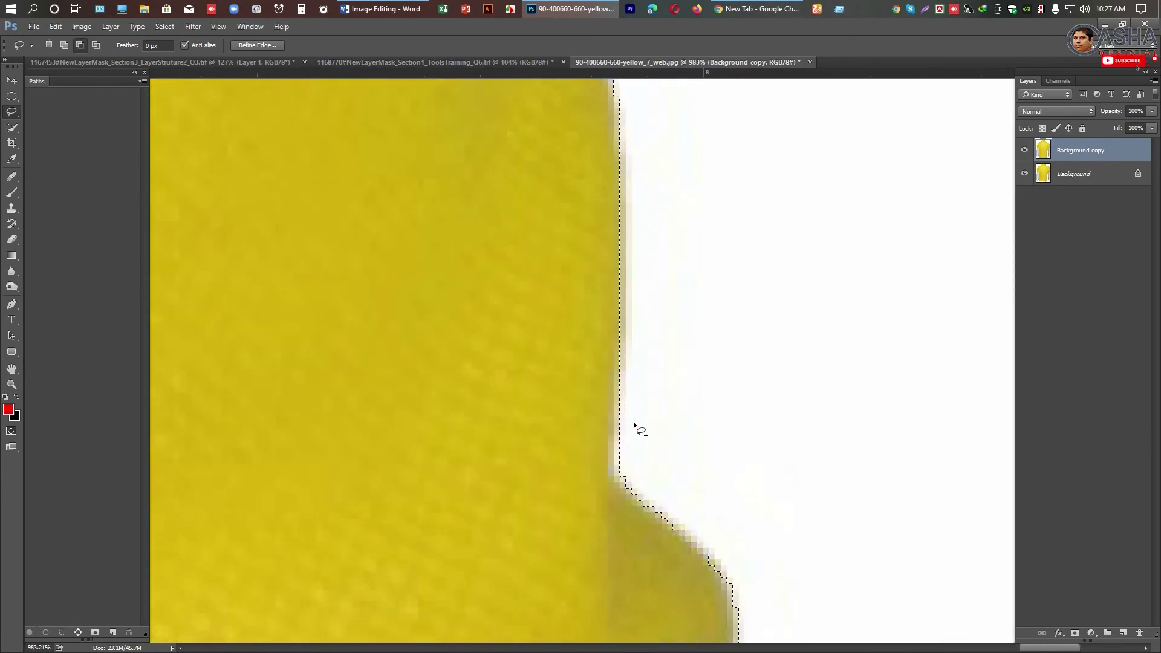
mouse_move(633, 423)
left_mouse_down()
mouse_move(615, 454)
mouse_move(696, 490)
mouse_move(672, 451)
left_mouse_up()
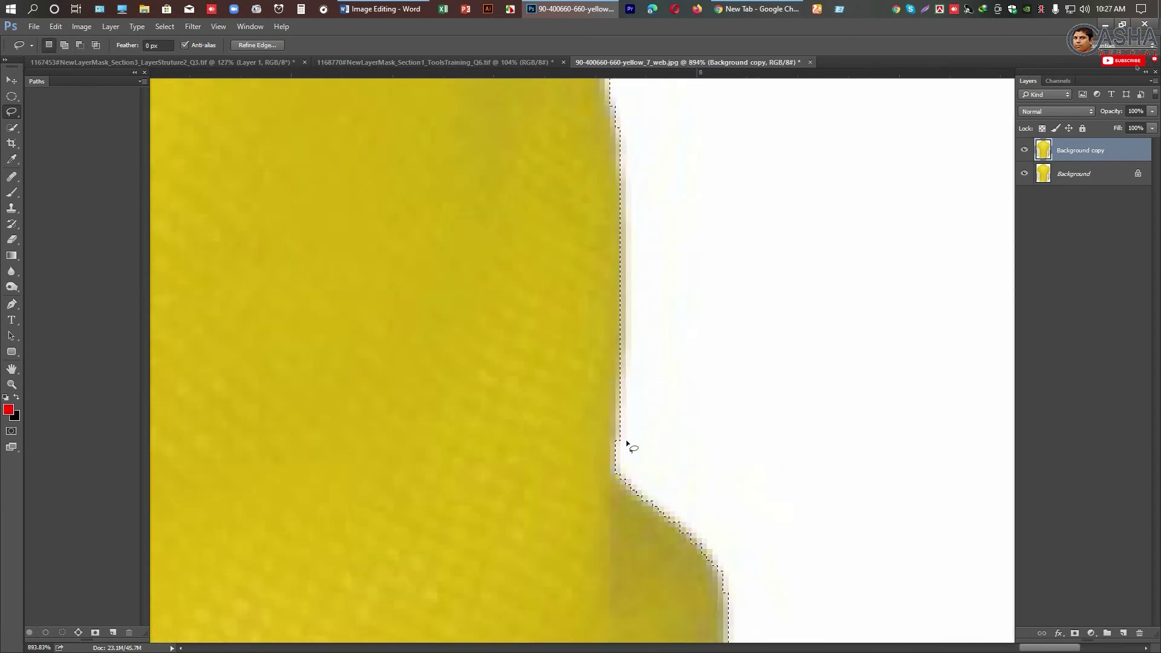
Examine the selection edge up the right sleeve, across the right shoulder and around the collar.
scroll(630, 446, "down", 13)
left_click_drag(583, 316, 648, 645)
scroll(513, 387, "down", 8)
left_click_drag(387, 133, 558, 391)
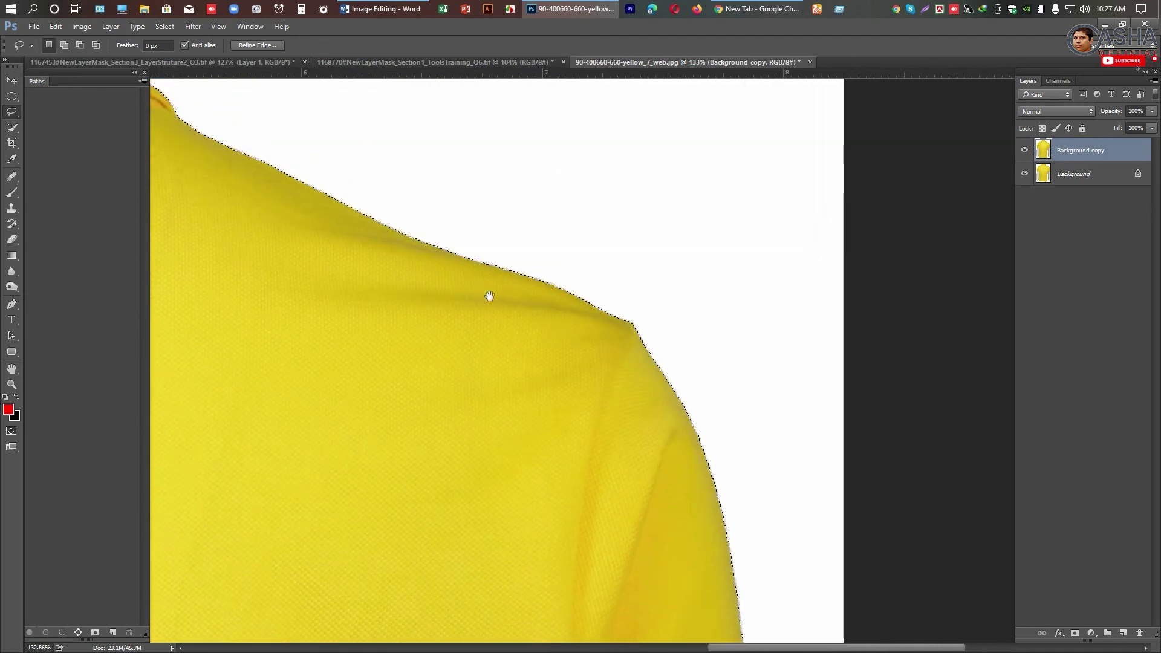
left_click_drag(431, 220, 560, 332)
left_click_drag(215, 278, 550, 426)
left_click_drag(372, 319, 527, 358)
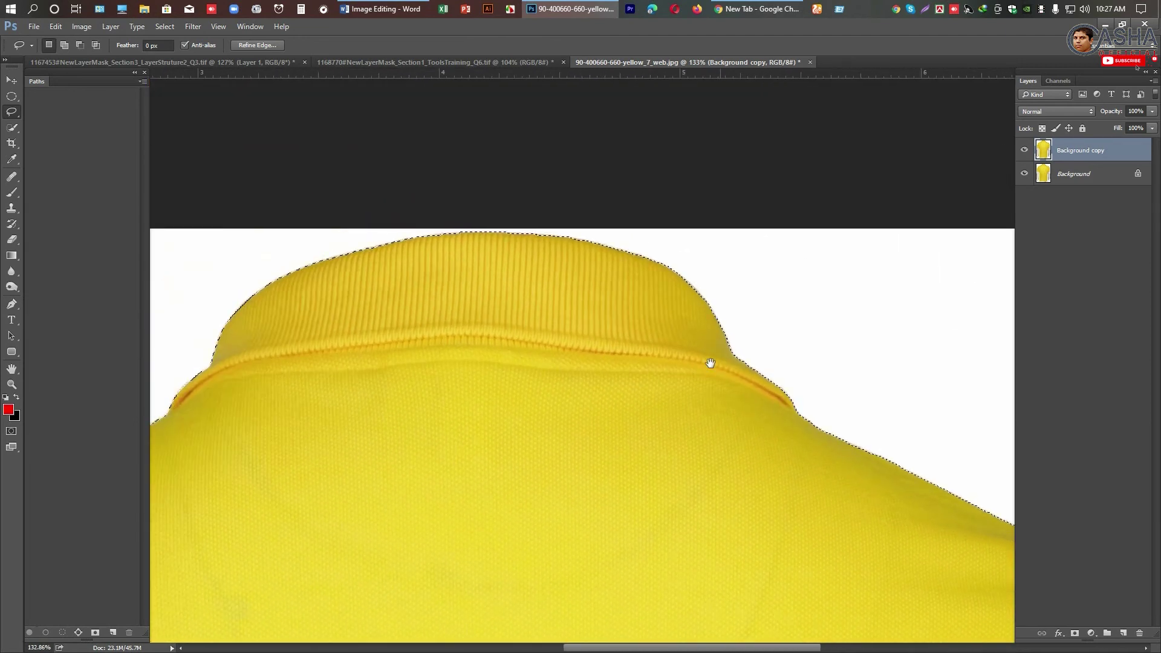
Preview the shirt selection as a Quick Mask, examine the masked edges around the shirt and left sleeve, and return to the selection view.
left_click_drag(370, 353, 654, 244)
scroll(492, 339, "down", 6)
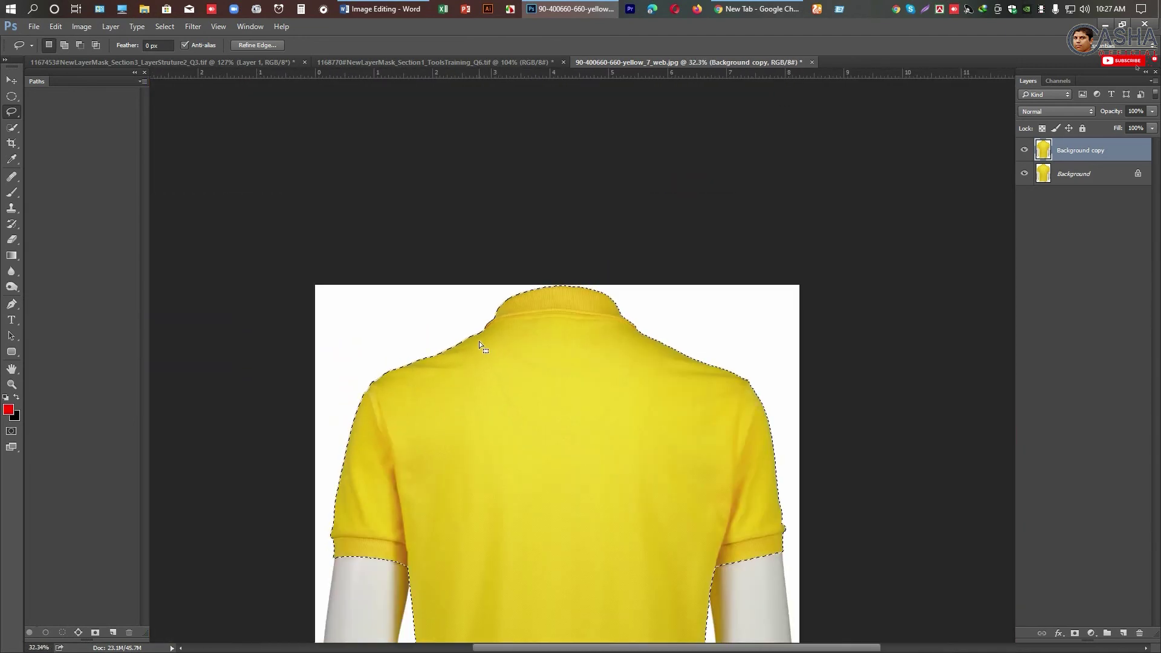
key("q")
left_click_drag(591, 542, 580, 355)
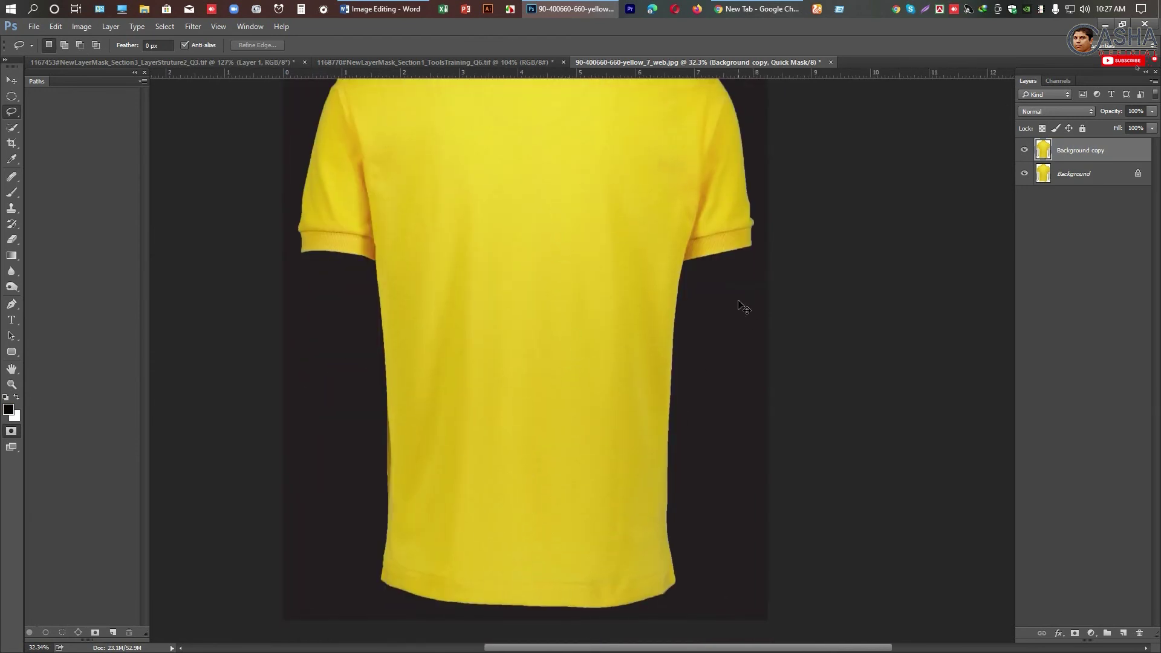
scroll(739, 302, "down", 1)
scroll(504, 223, "up", 5)
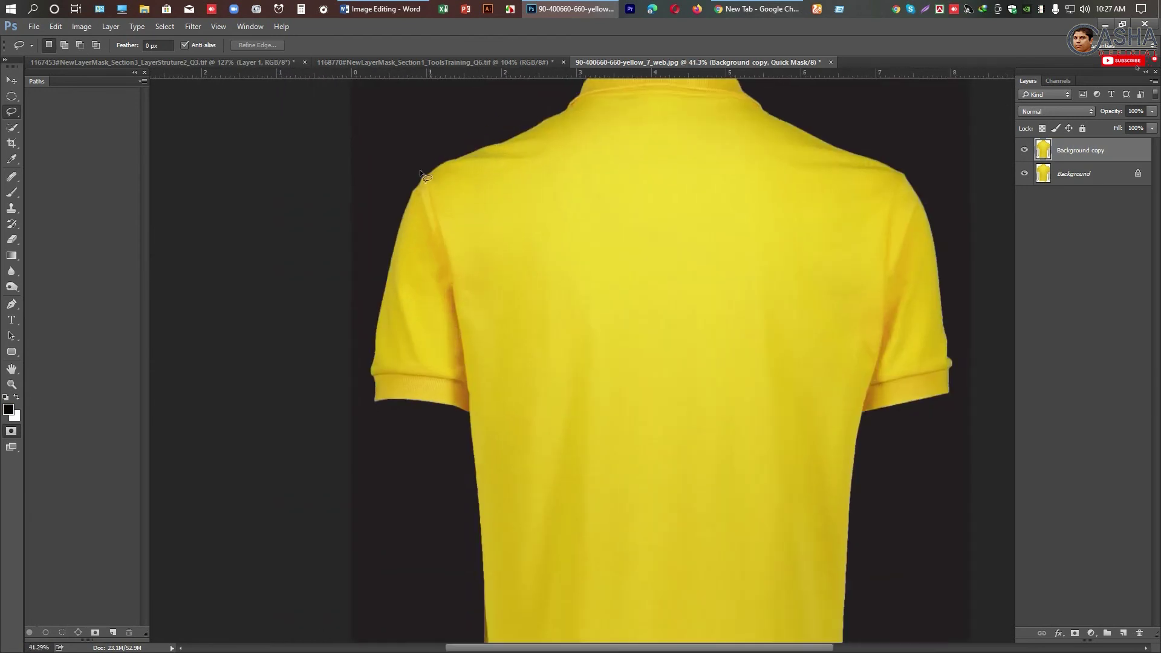
scroll(350, 354, "up", 2)
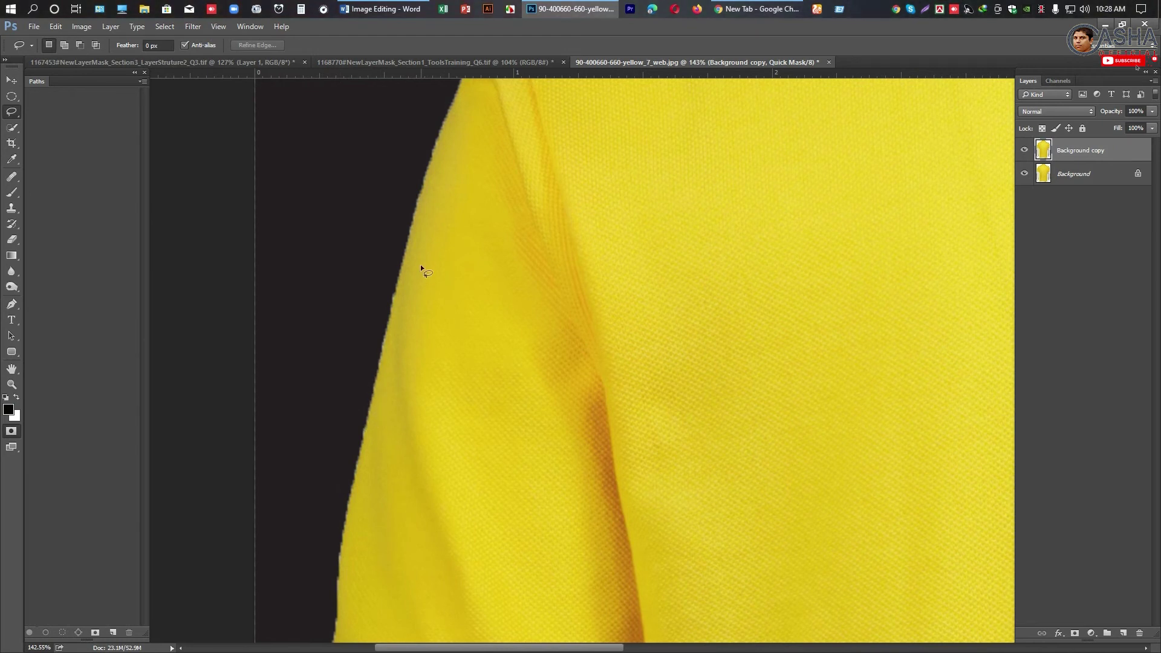
scroll(421, 266, "down", 7)
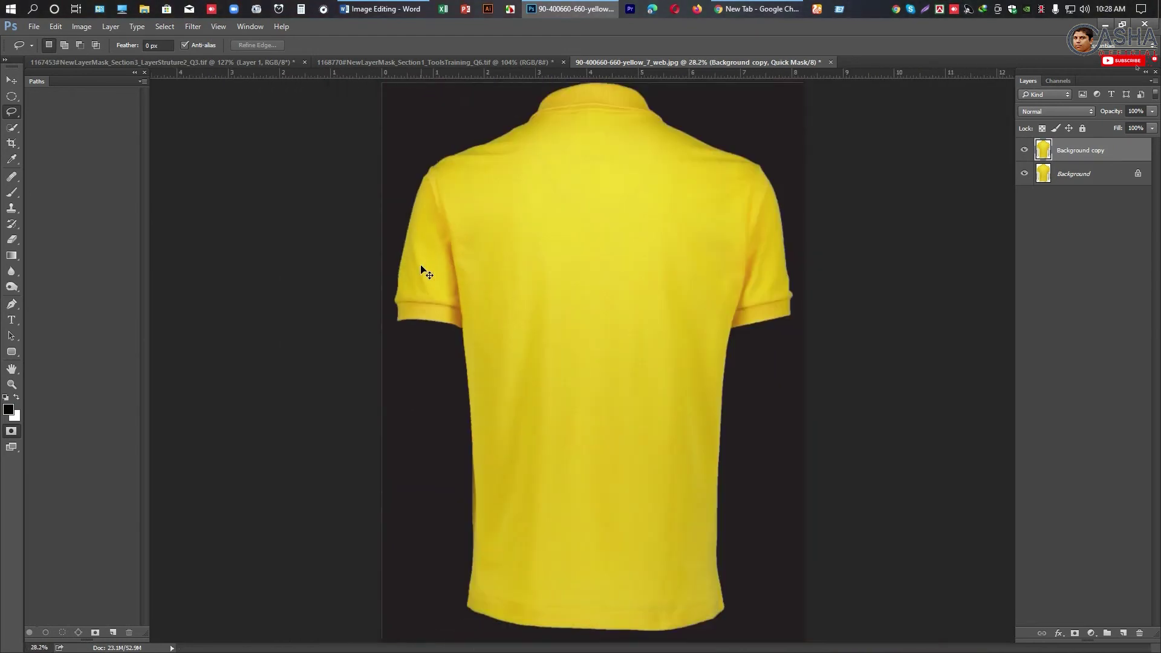
scroll(467, 220, "up", 2)
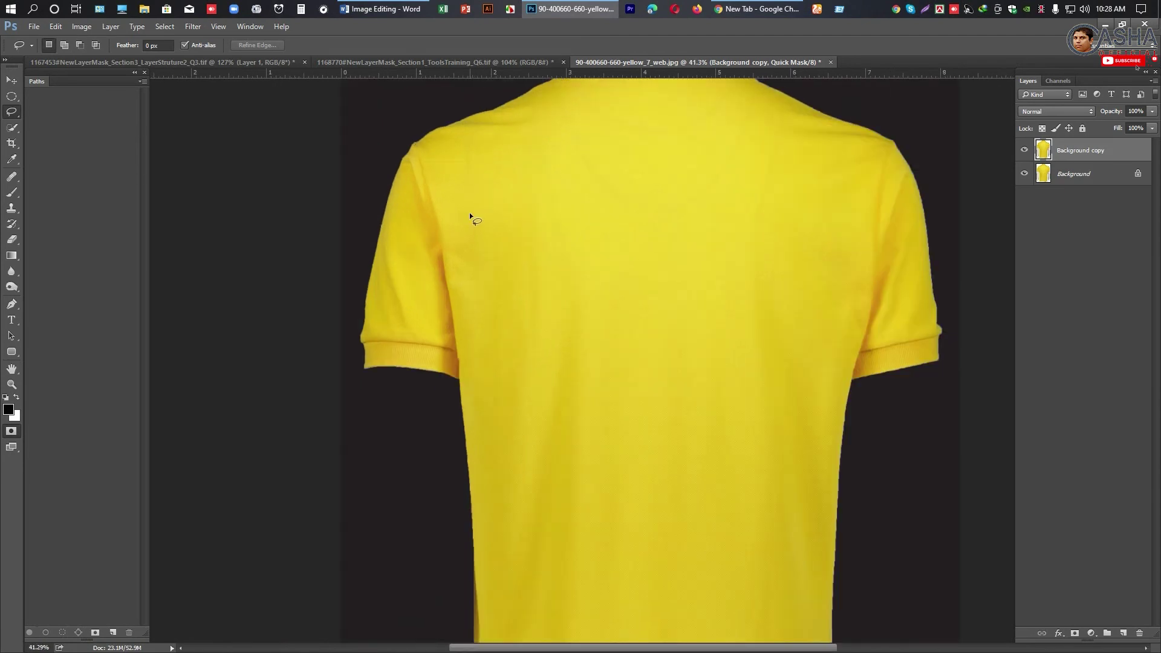
key("q")
Contract the shirt selection by 1 pixel to pull its edge slightly inside the fabric outline.
scroll(495, 260, "up", 1)
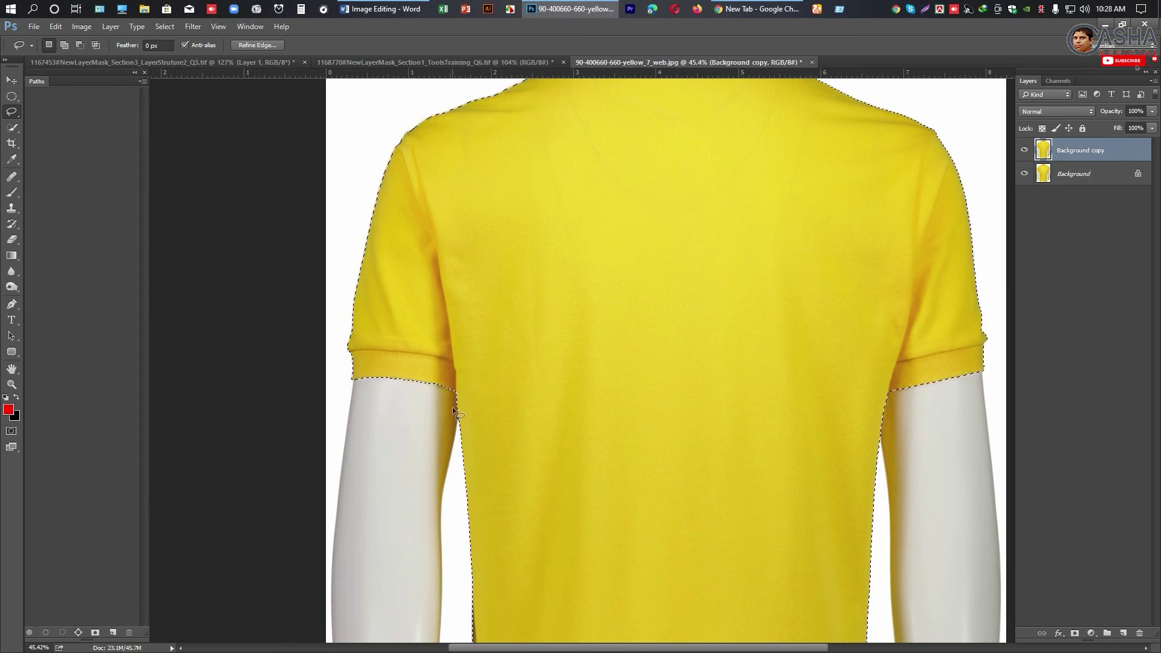
scroll(460, 400, "up", 5)
scroll(431, 394, "up", 7)
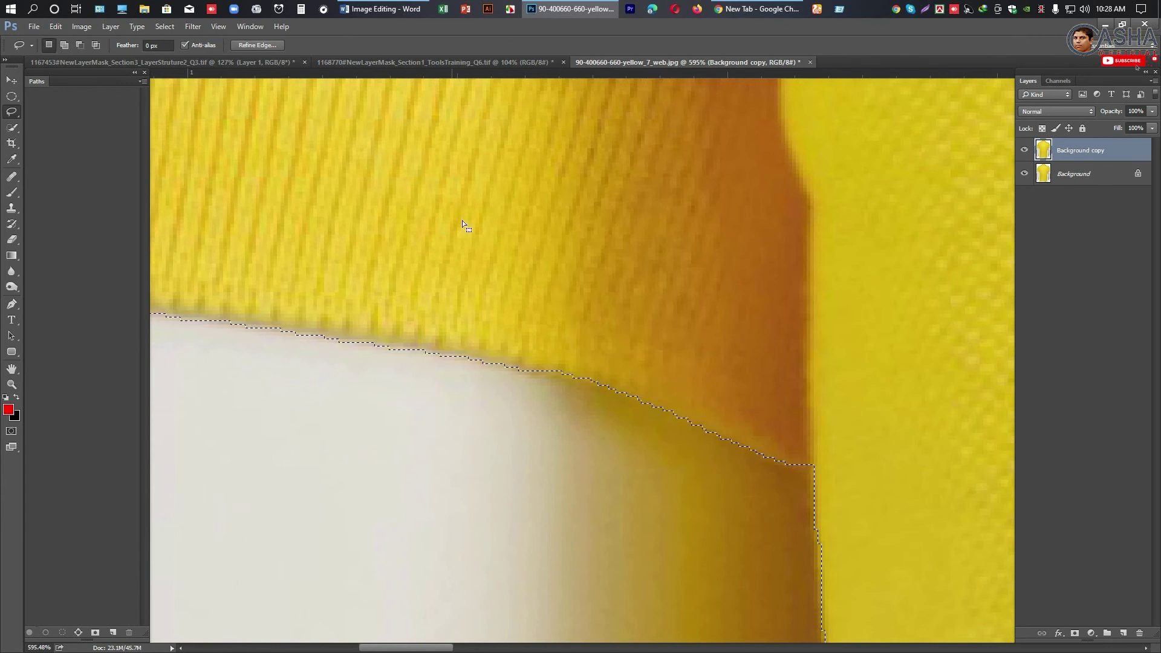
left_click(164, 27)
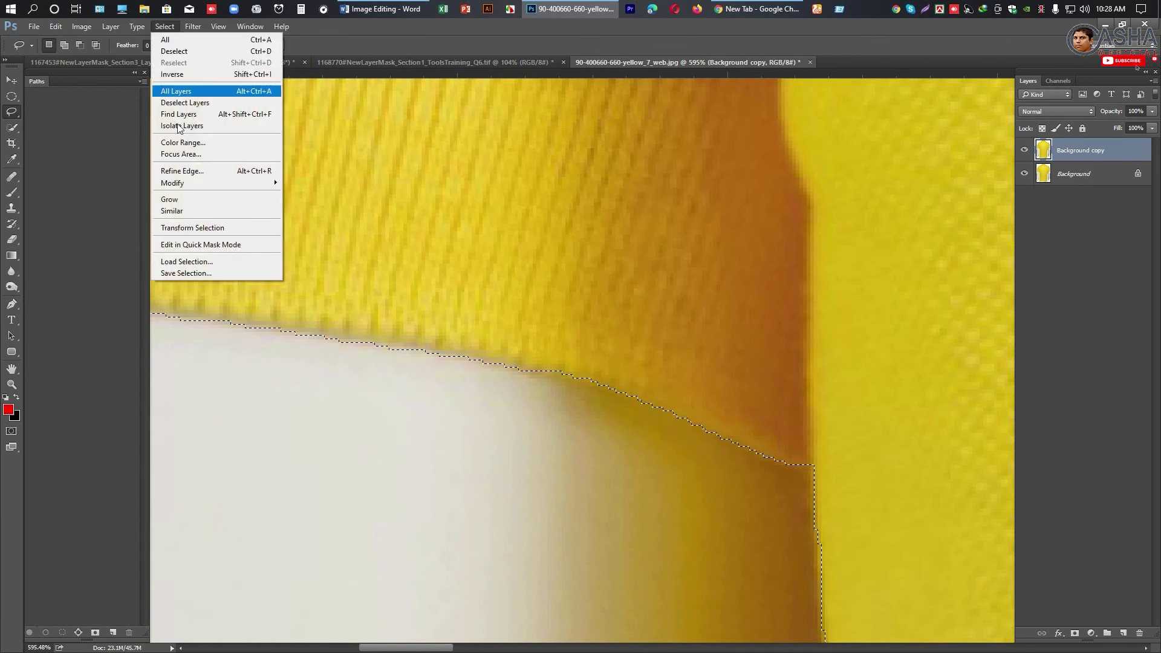
mouse_move(228, 183)
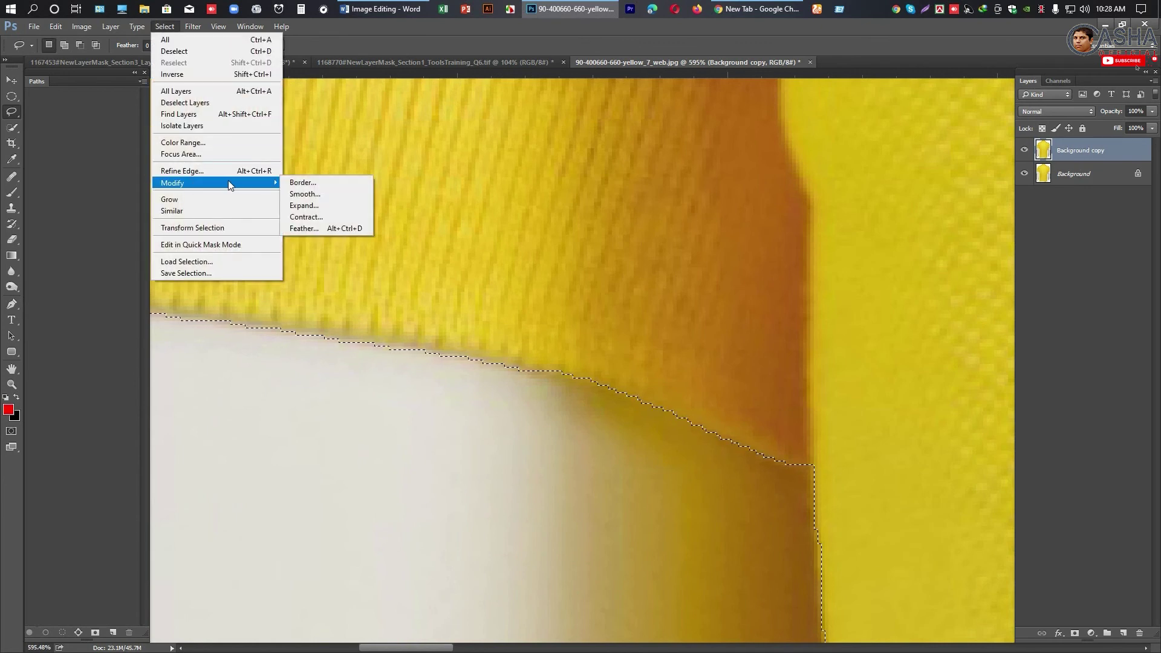
left_click(321, 219)
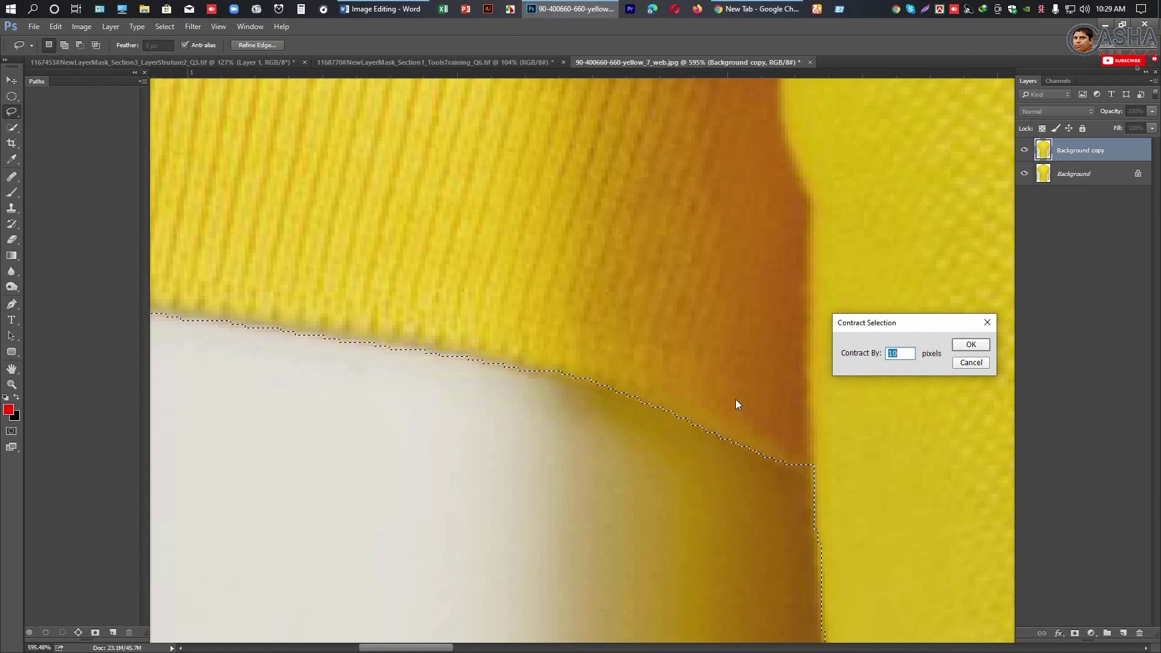
left_click(891, 351)
key("BackSpace")
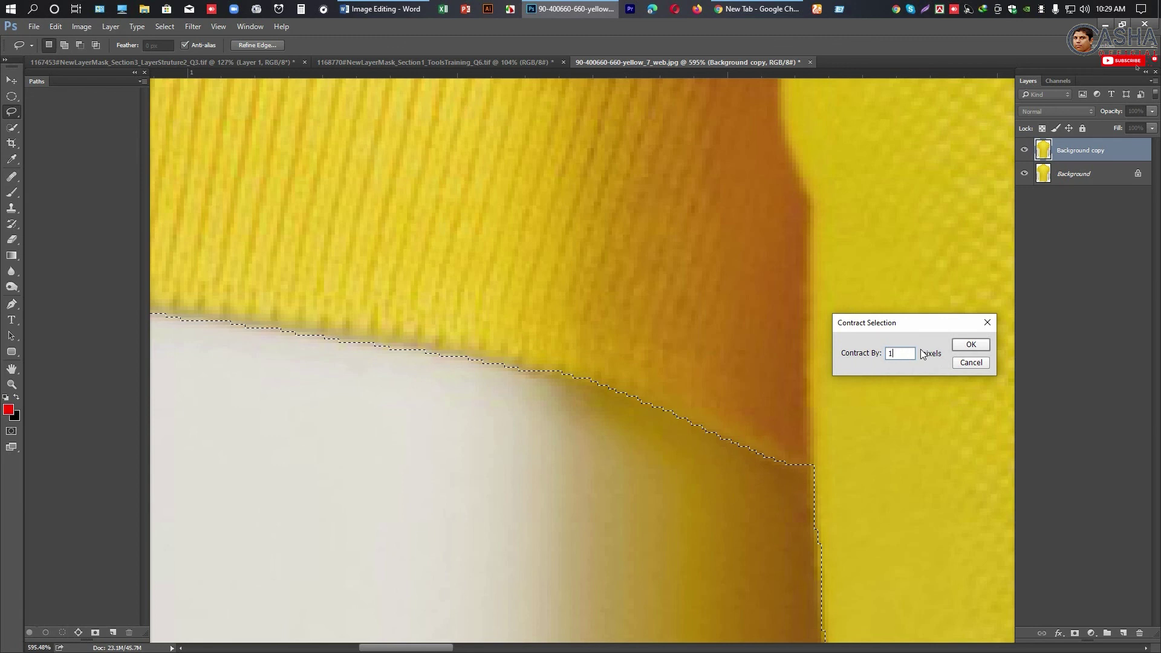
left_click(978, 346)
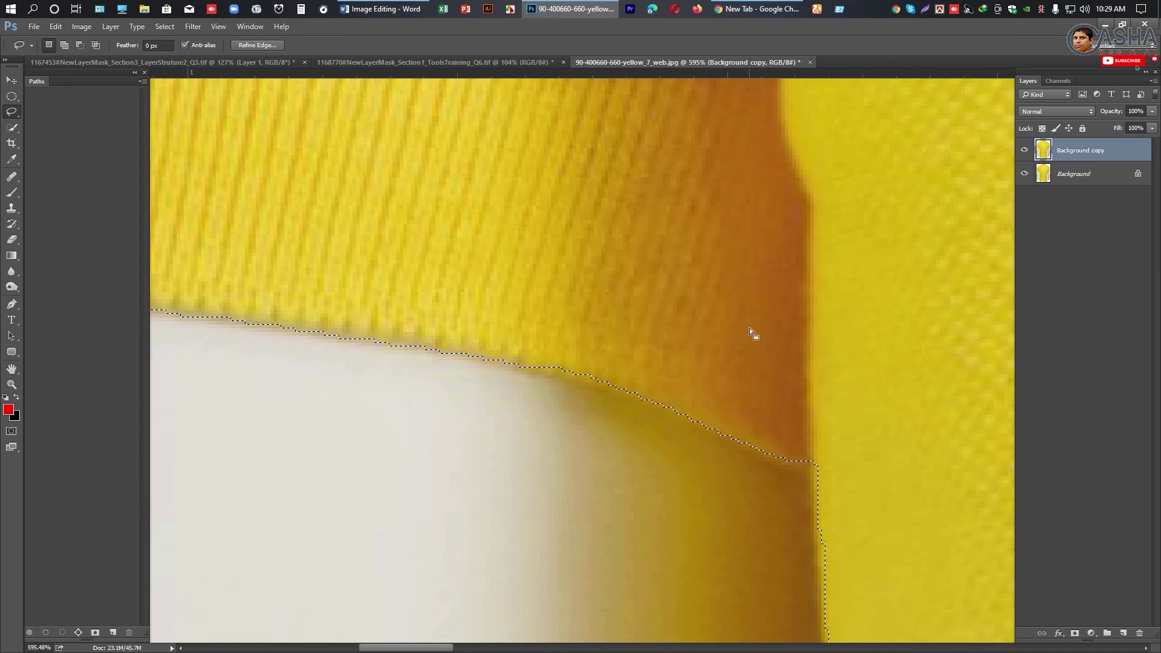
key("ctrl+0")
left_click_drag(605, 195, 608, 223)
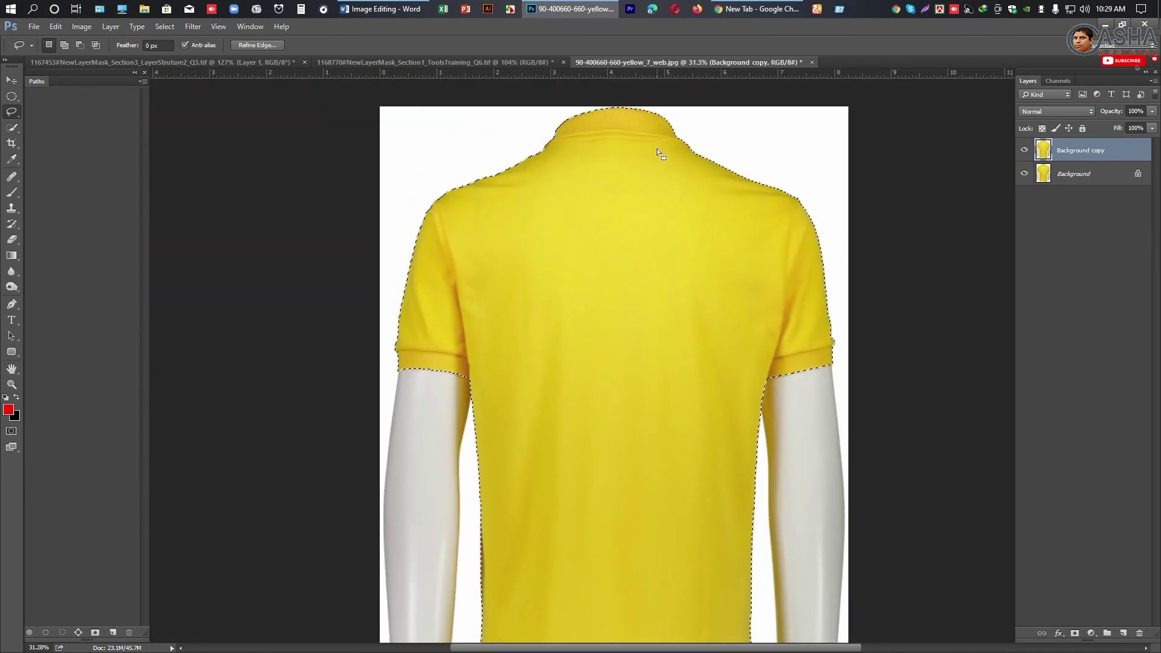